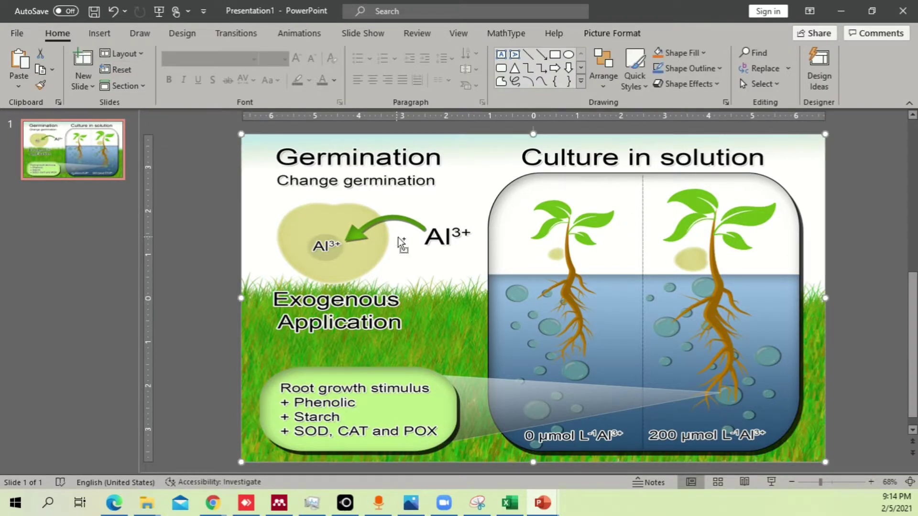
Shrink the reference picture so it fills only the upper-left quarter of the slide
{"action": "left_click_drag", "start_coordinate": [826, 462], "coordinate": [502, 282]}
{"action": "mouse_move", "coordinate": [435, 229]}
{"action": "left_mouse_down"}
{"action": "mouse_move", "coordinate": [464, 230]}
{"action": "mouse_move", "coordinate": [425, 225]}
{"action": "left_mouse_up"}
{"action": "left_click_drag", "start_coordinate": [501, 285], "coordinate": [729, 411]}
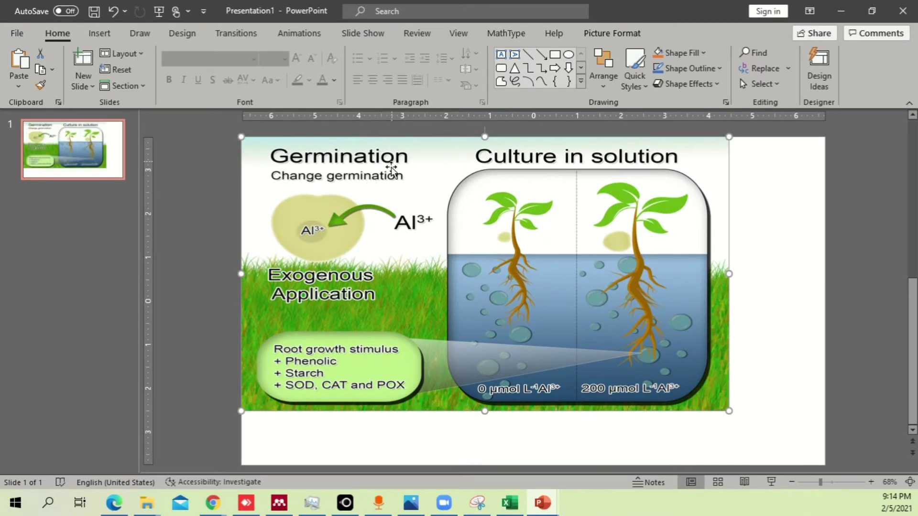
{"action": "left_click_drag", "start_coordinate": [732, 410], "coordinate": [533, 301]}
{"action": "left_click", "coordinate": [110, 35]}
{"action": "left_click", "coordinate": [282, 60]}
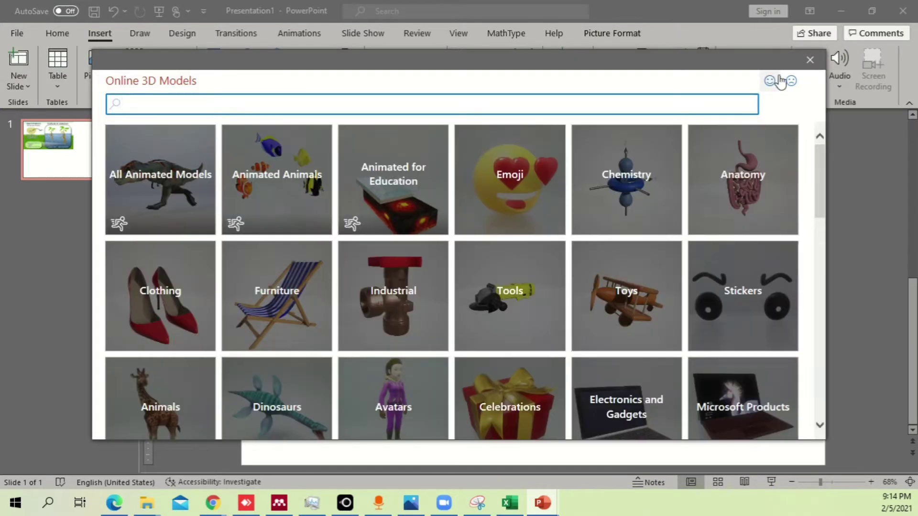
{"action": "left_click", "coordinate": [810, 60]}
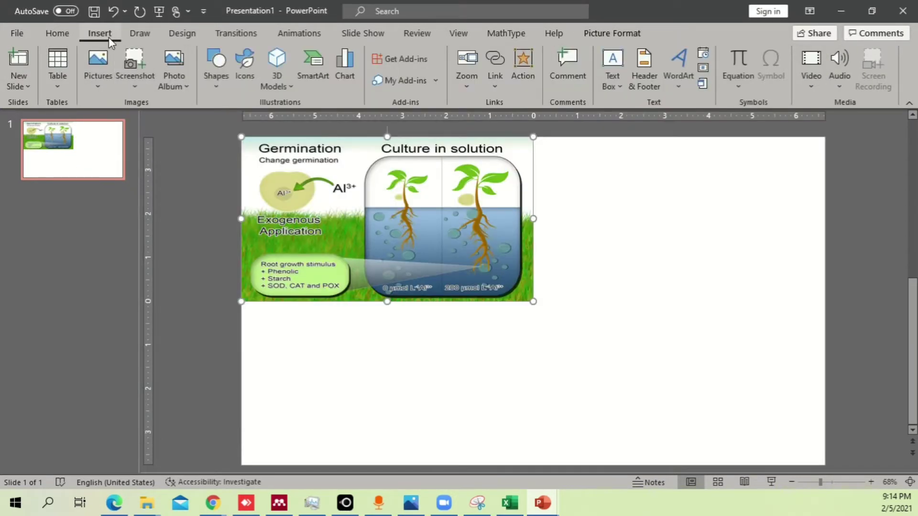
Search the online 3D models for grass and insert the wide, dense patch of dark green grass
{"action": "left_click", "coordinate": [277, 60]}
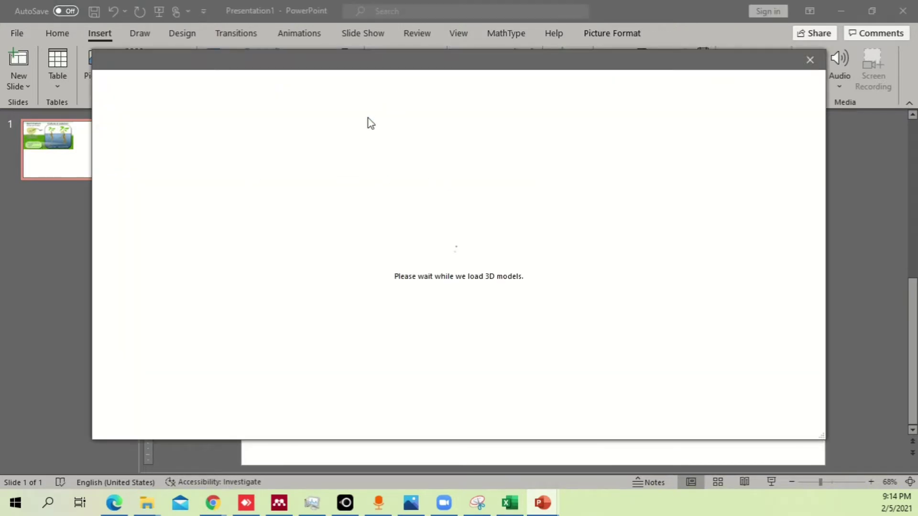
{"action": "type", "text": "gras"}
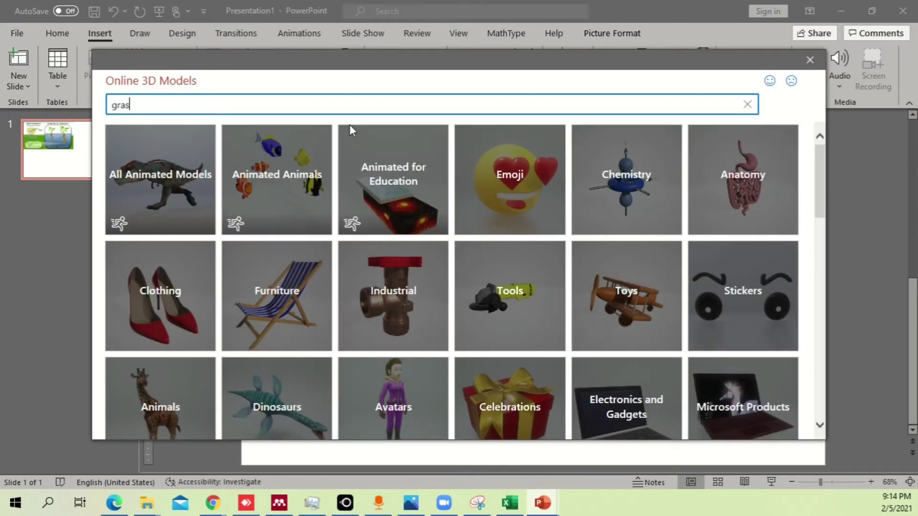
{"action": "type", "text": "s"}
{"action": "key", "text": "Return"}
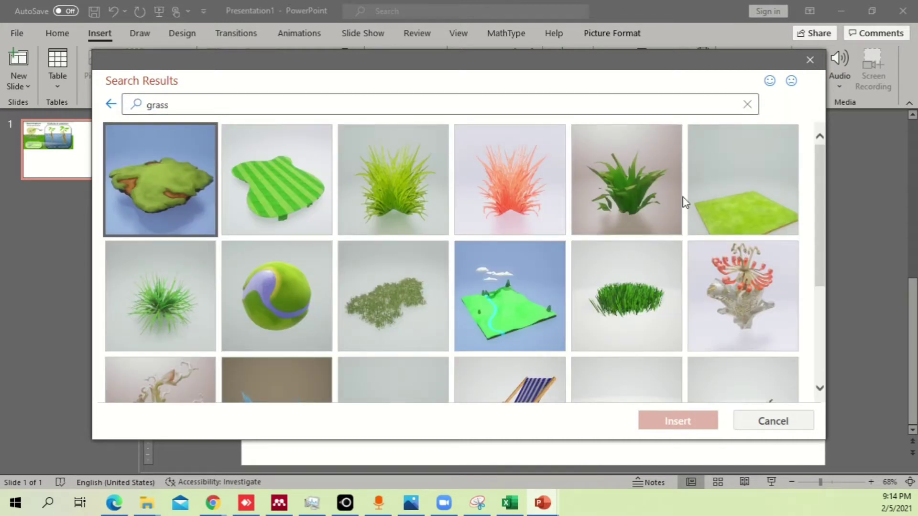
{"action": "scroll", "coordinate": [733, 195], "scroll_direction": "down", "scroll_amount": 3}
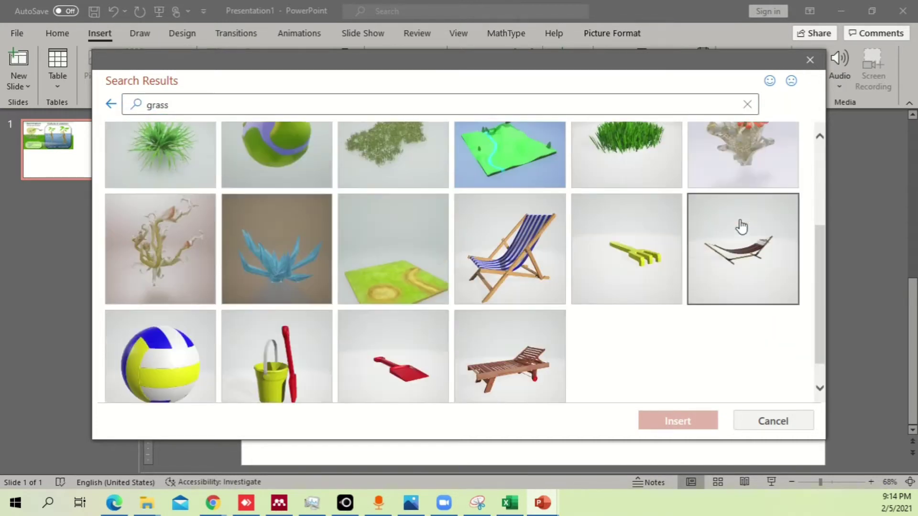
{"action": "scroll", "coordinate": [742, 227], "scroll_direction": "up", "scroll_amount": 3}
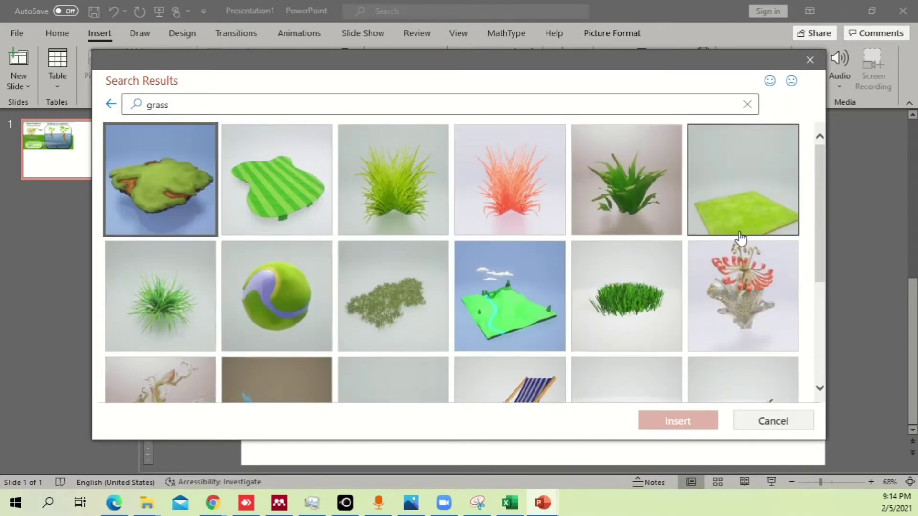
{"action": "left_click", "coordinate": [642, 288]}
{"action": "left_click", "coordinate": [686, 422]}
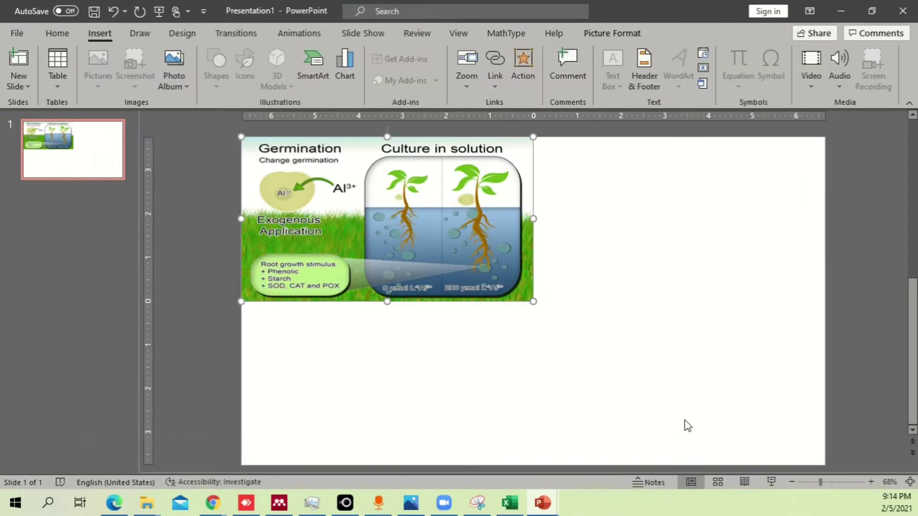
Place the grass model beside the reference picture and rotate it slightly in 3D
{"action": "left_click_drag", "start_coordinate": [599, 311], "coordinate": [691, 266]}
{"action": "scroll", "coordinate": [691, 266], "scroll_direction": "up", "scroll_amount": 6}
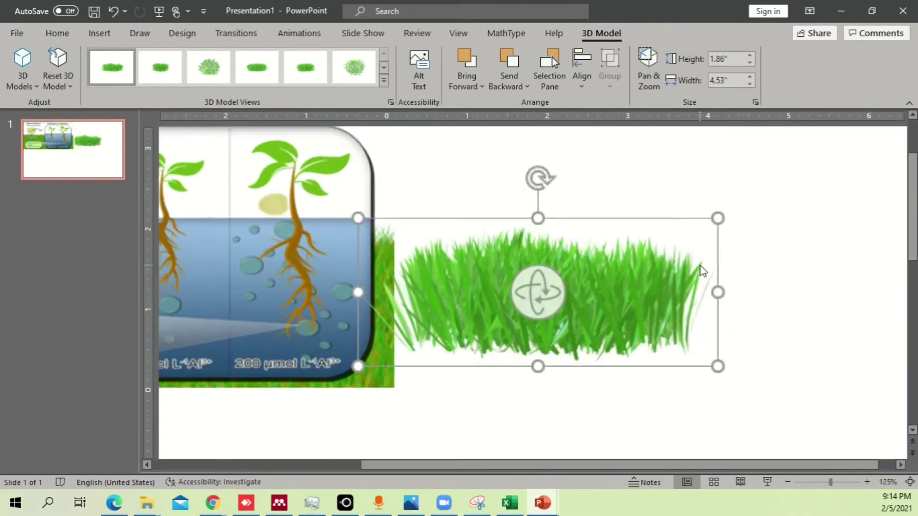
{"action": "left_click_drag", "start_coordinate": [538, 293], "coordinate": [611, 289]}
{"action": "scroll", "coordinate": [611, 289], "scroll_direction": "down", "scroll_amount": 6}
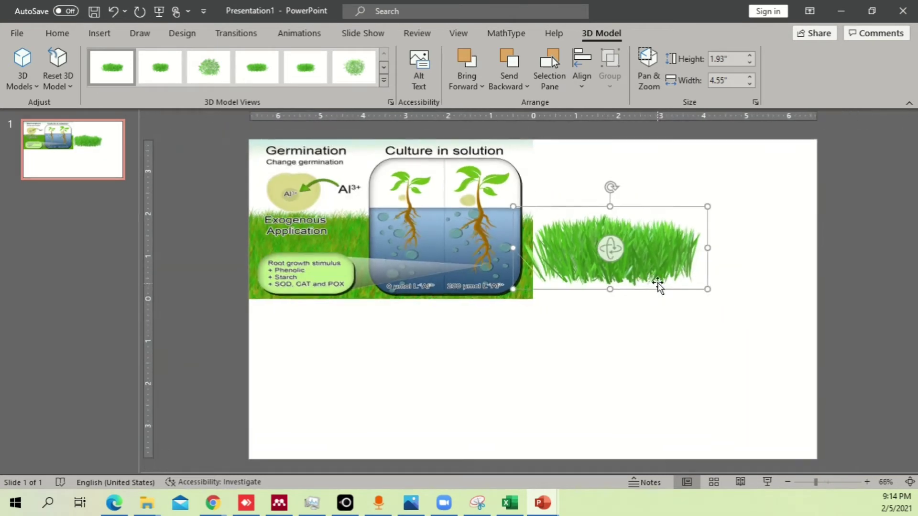
Move the grass model to the slide's lower-left area and enlarge it to about 4.24" high by 10.01" wide
{"action": "left_click_drag", "start_coordinate": [651, 260], "coordinate": [352, 437]}
{"action": "left_click_drag", "start_coordinate": [407, 380], "coordinate": [478, 337]}
{"action": "left_click_drag", "start_coordinate": [361, 396], "coordinate": [331, 426]}
{"action": "left_click_drag", "start_coordinate": [471, 346], "coordinate": [563, 289]}
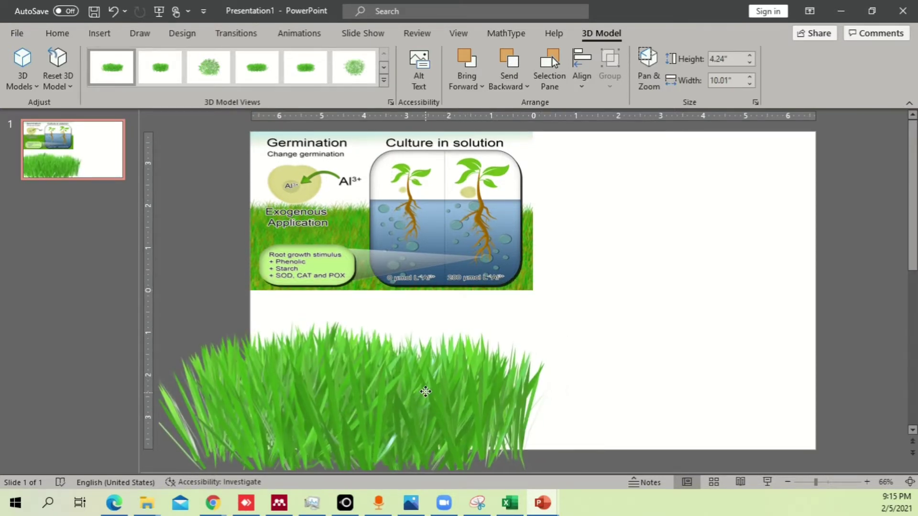
Place two overlapping copies of the grass model towards the right so grass spans the slide's entire lower edge
{"action": "left_click_drag", "start_coordinate": [415, 383], "coordinate": [623, 394]}
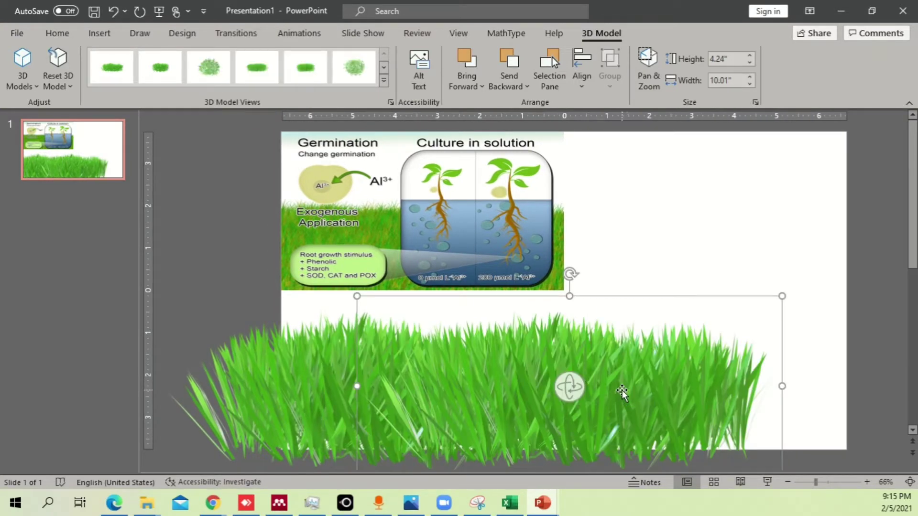
{"action": "scroll", "coordinate": [619, 385], "scroll_direction": "down", "scroll_amount": 2}
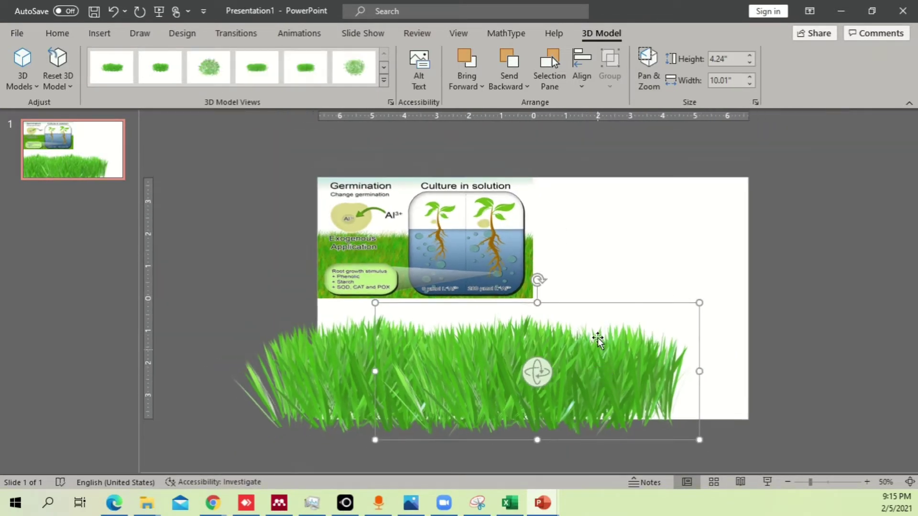
{"action": "left_click_drag", "start_coordinate": [593, 368], "coordinate": [708, 371]}
{"action": "left_click", "coordinate": [795, 269]}
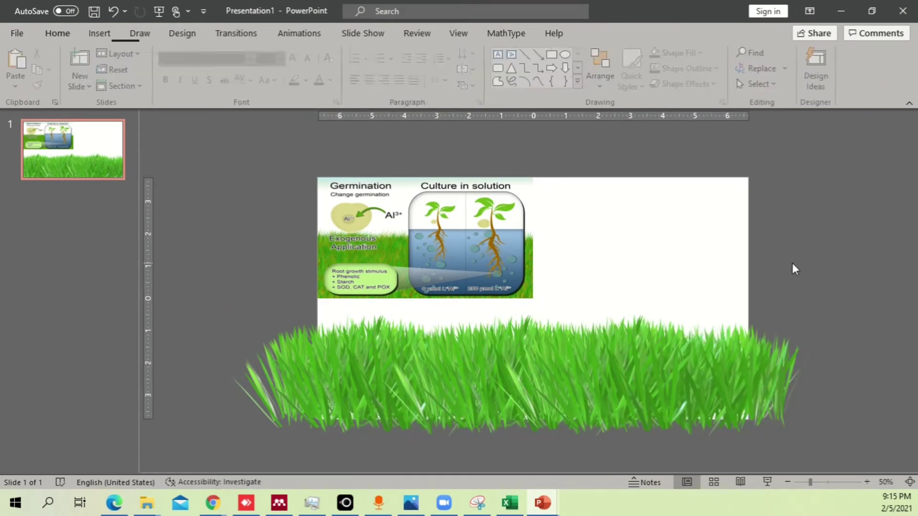
Move the reference picture partly off the slide, past its upper-left corner
{"action": "left_click", "coordinate": [458, 270]}
{"action": "left_click_drag", "start_coordinate": [472, 229], "coordinate": [438, 210]}
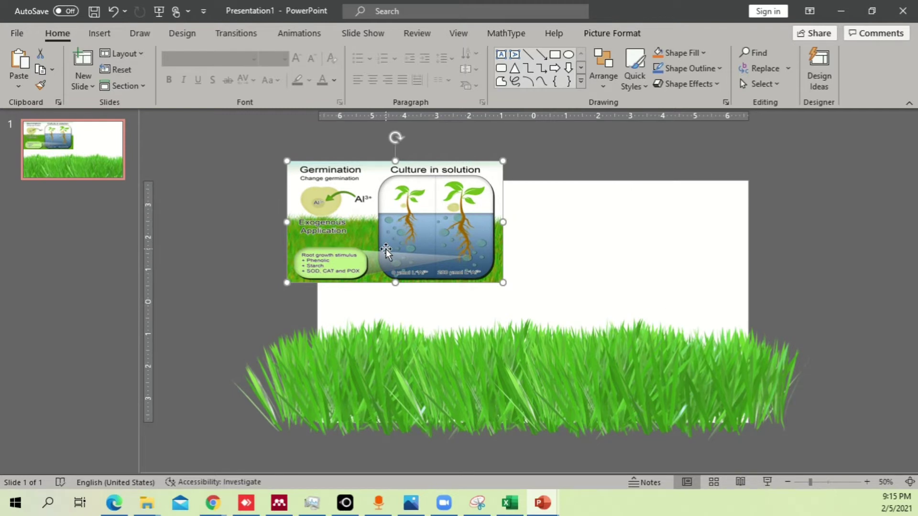
{"action": "left_click_drag", "start_coordinate": [373, 221], "coordinate": [283, 206]}
{"action": "left_click", "coordinate": [594, 266]}
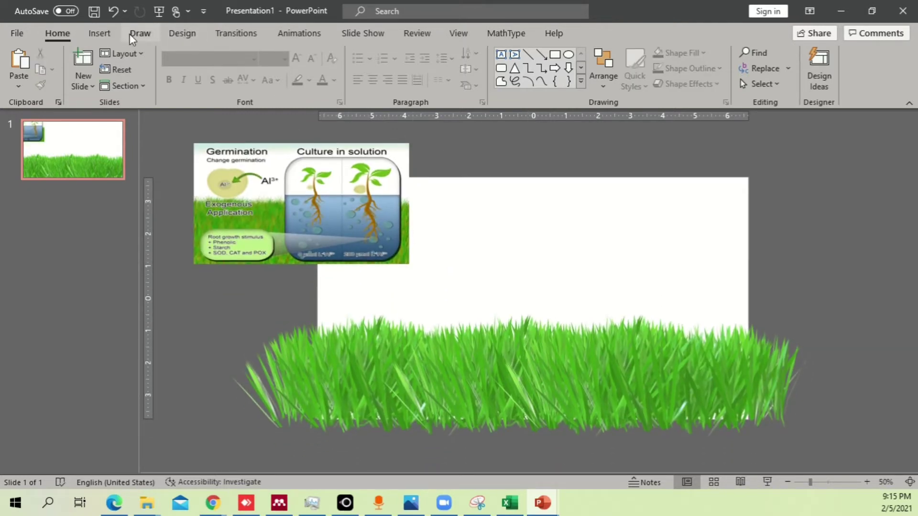
Give the slide background a linear gradient fill with the lightest sky-blue preset and an upward direction of 270°
{"action": "left_click", "coordinate": [101, 33]}
{"action": "left_click", "coordinate": [183, 33]}
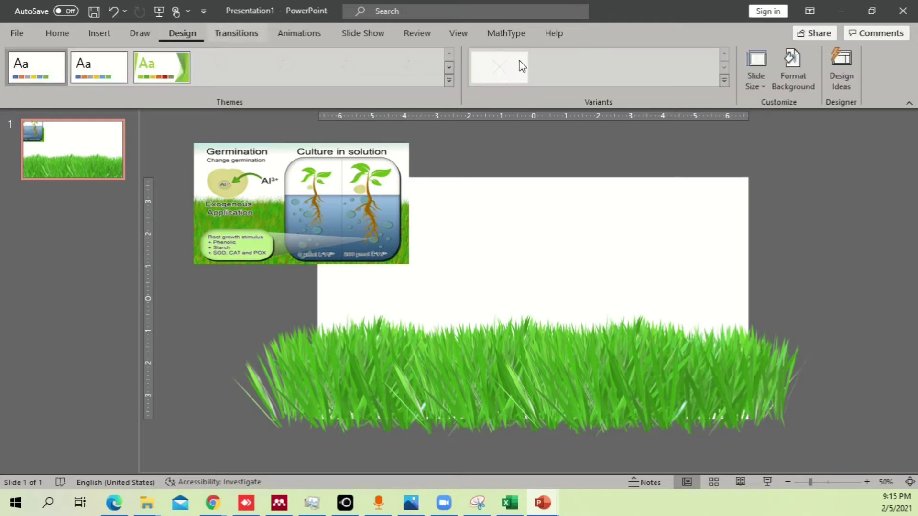
{"action": "left_click", "coordinate": [779, 87]}
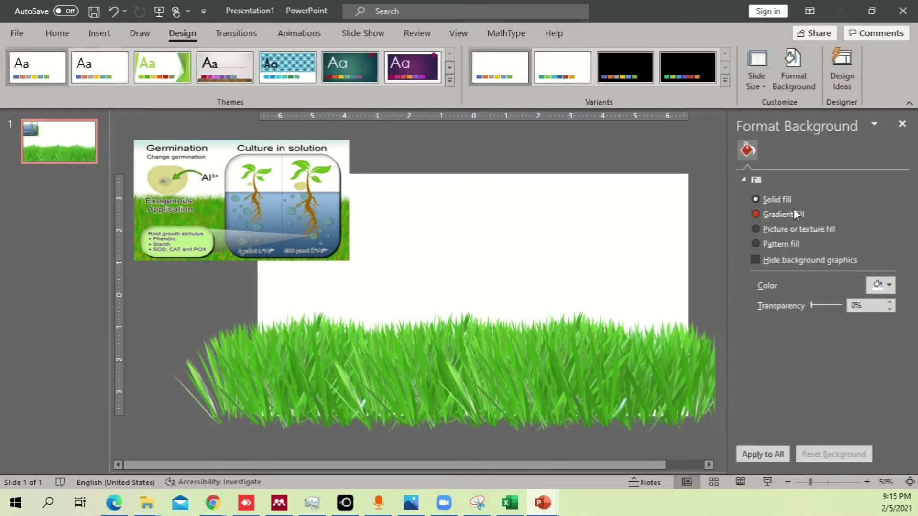
{"action": "left_click", "coordinate": [789, 215]}
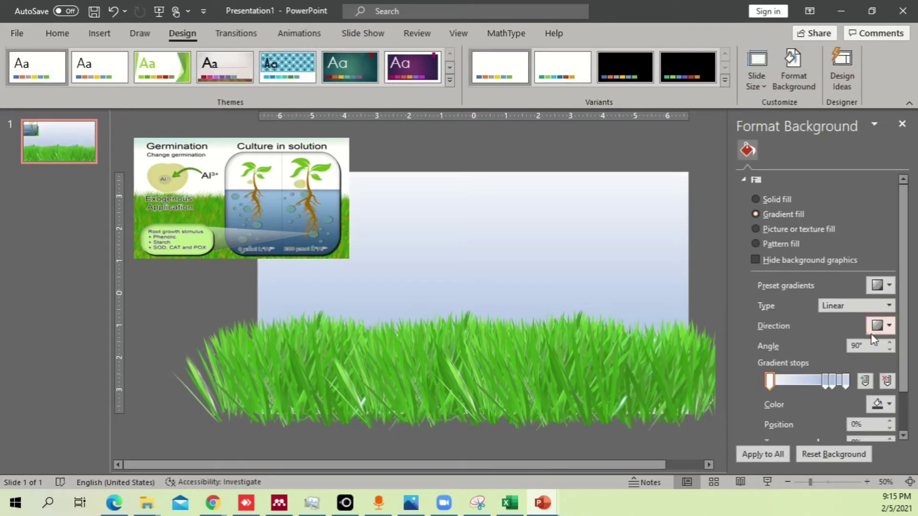
{"action": "left_click", "coordinate": [887, 286]}
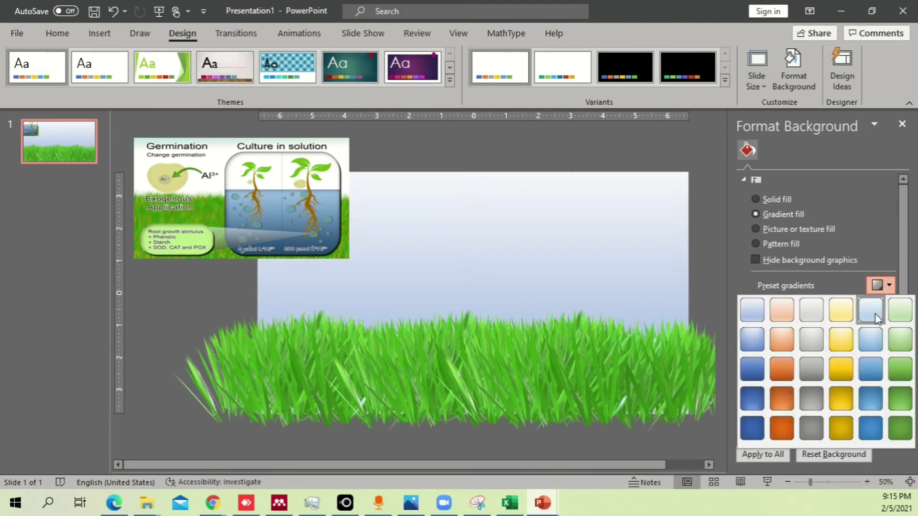
{"action": "left_click", "coordinate": [875, 316]}
{"action": "left_click", "coordinate": [886, 287]}
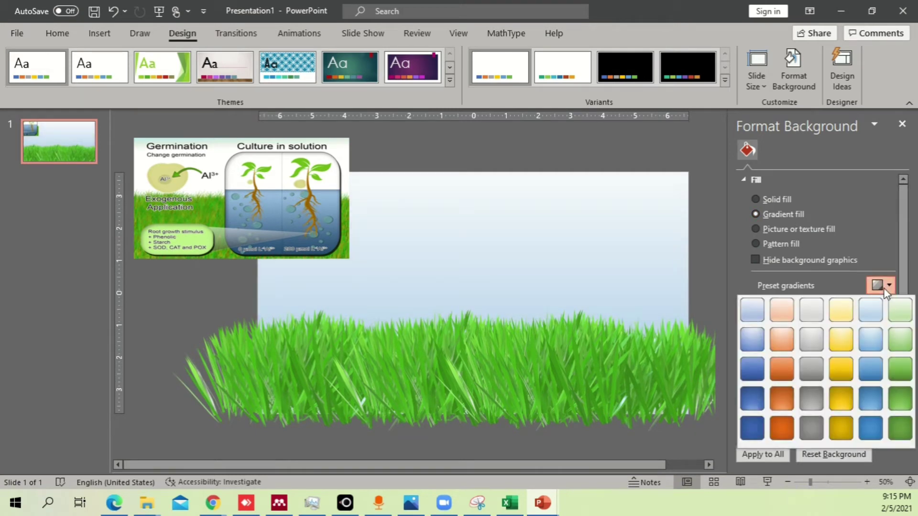
{"action": "left_click", "coordinate": [886, 290]}
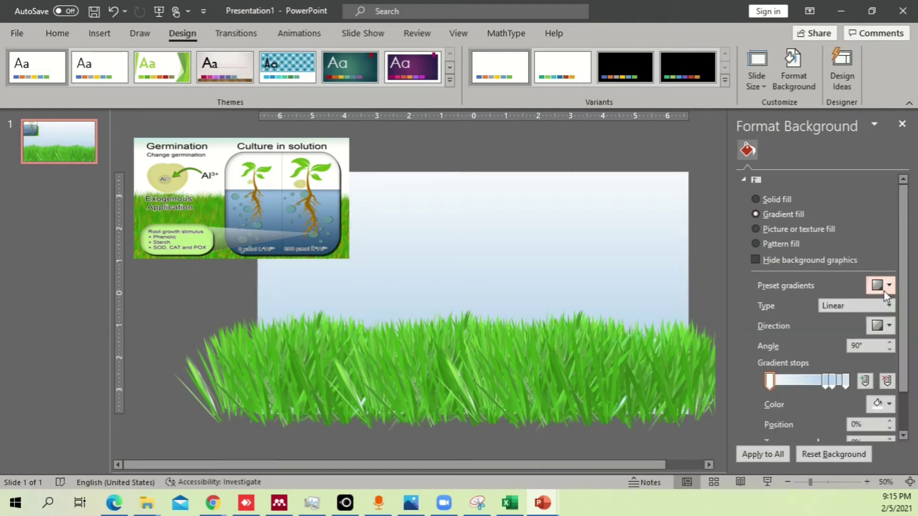
{"action": "left_click", "coordinate": [889, 327]}
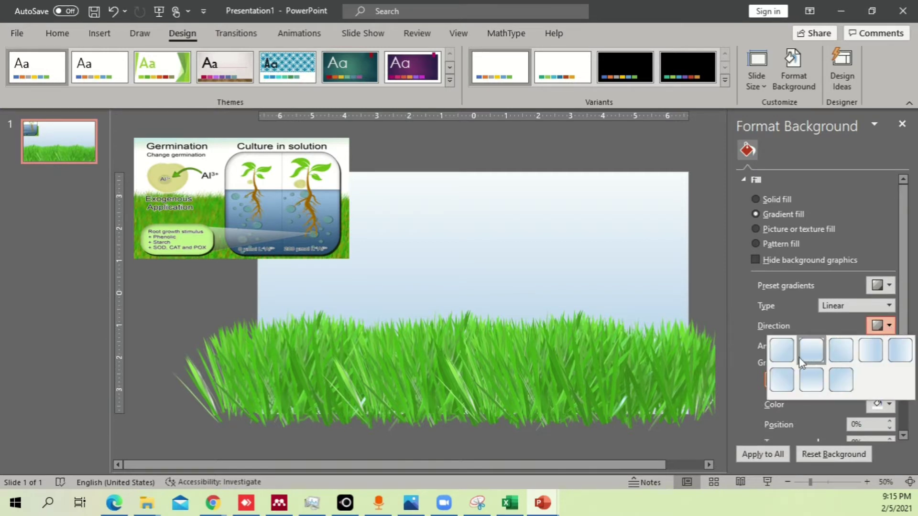
{"action": "left_click", "coordinate": [811, 382]}
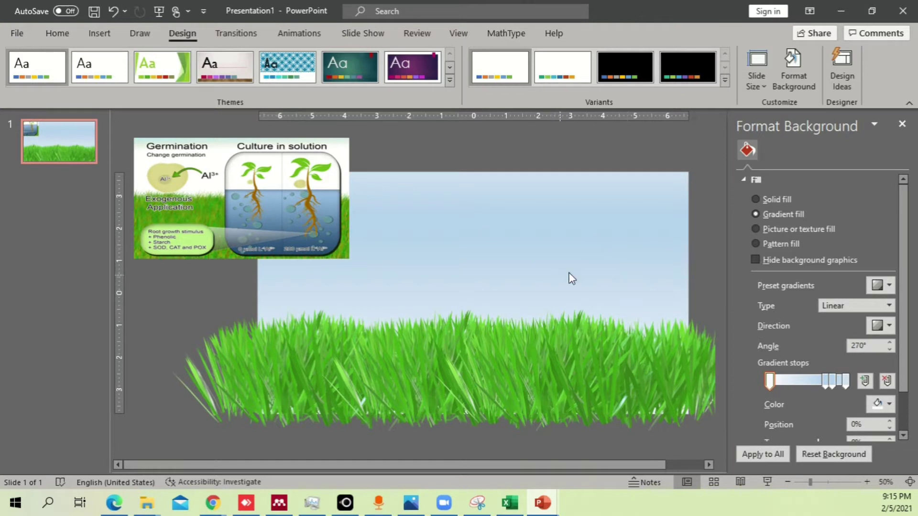
Remove the background gradient's intermediate stops and move its white stop to 43%
{"action": "left_click_drag", "start_coordinate": [770, 382], "coordinate": [828, 406]}
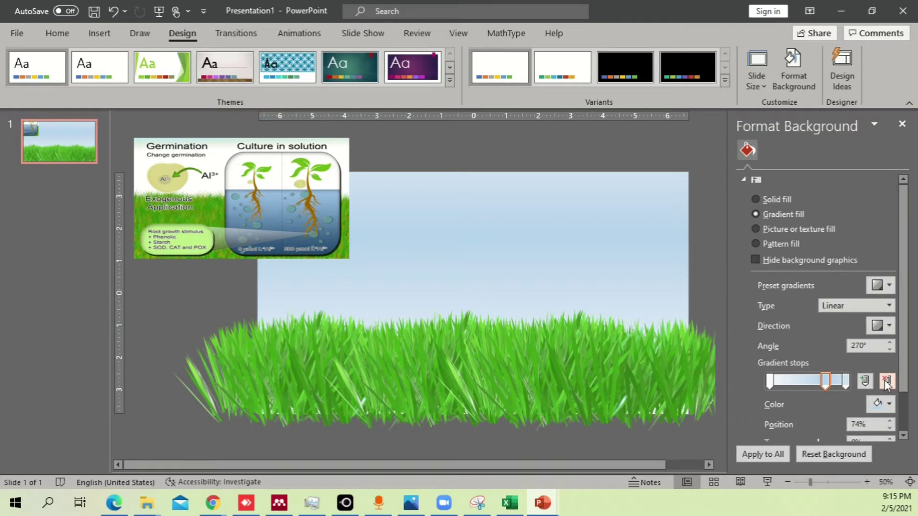
{"action": "left_click", "coordinate": [844, 381]}
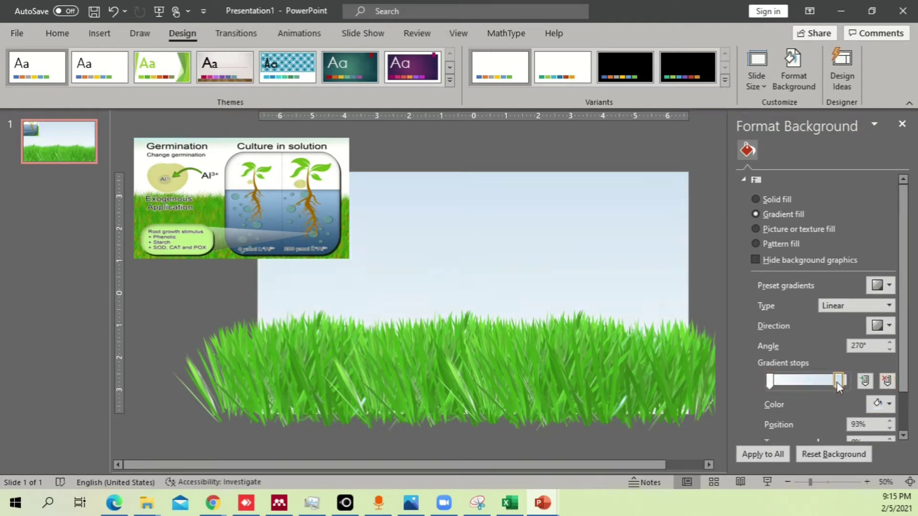
{"action": "left_click_drag", "start_coordinate": [771, 381], "coordinate": [805, 382]}
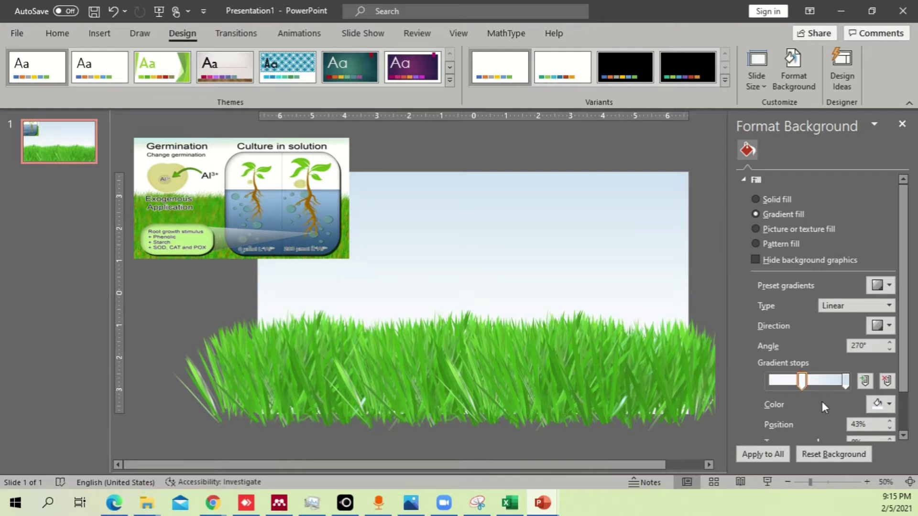
{"action": "left_click", "coordinate": [902, 125]}
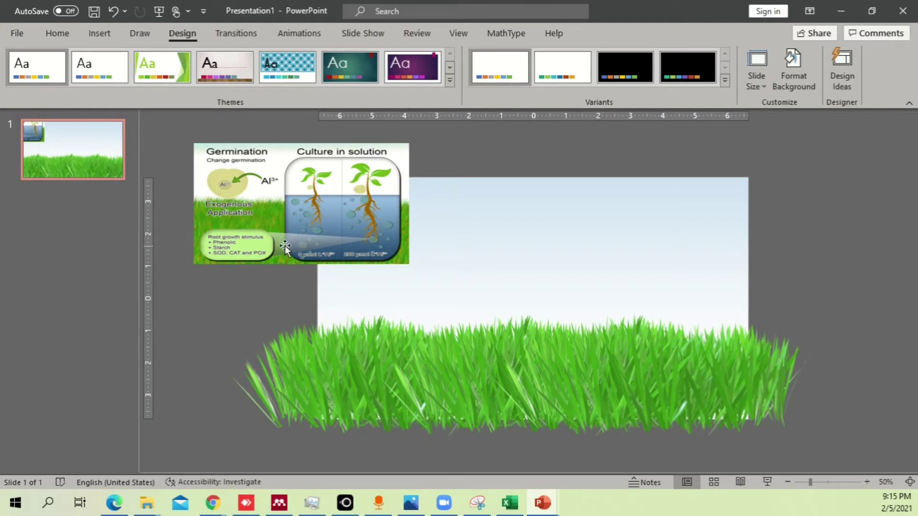
Draw a rounded rectangle about 6.1" high by 5" wide on the right half of the slide, overlapping the grass
{"action": "left_click", "coordinate": [106, 31]}
{"action": "left_click", "coordinate": [225, 66]}
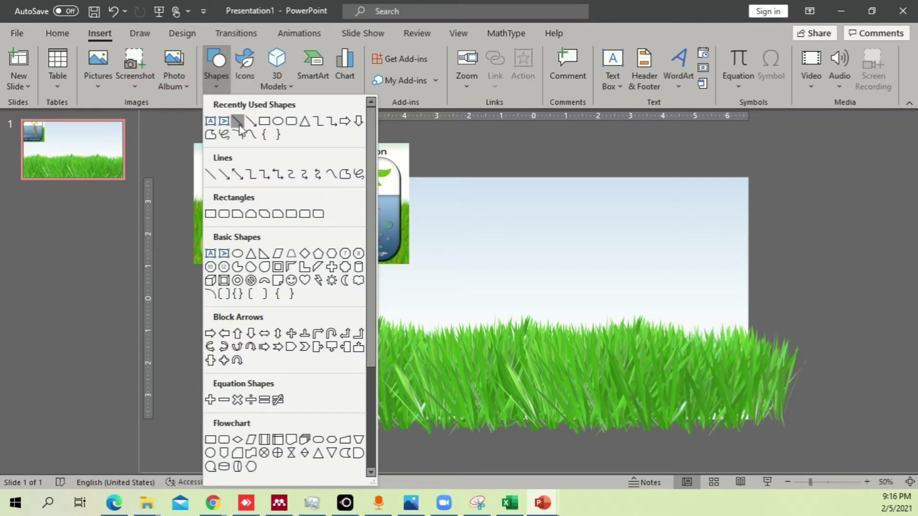
{"action": "left_click", "coordinate": [291, 122]}
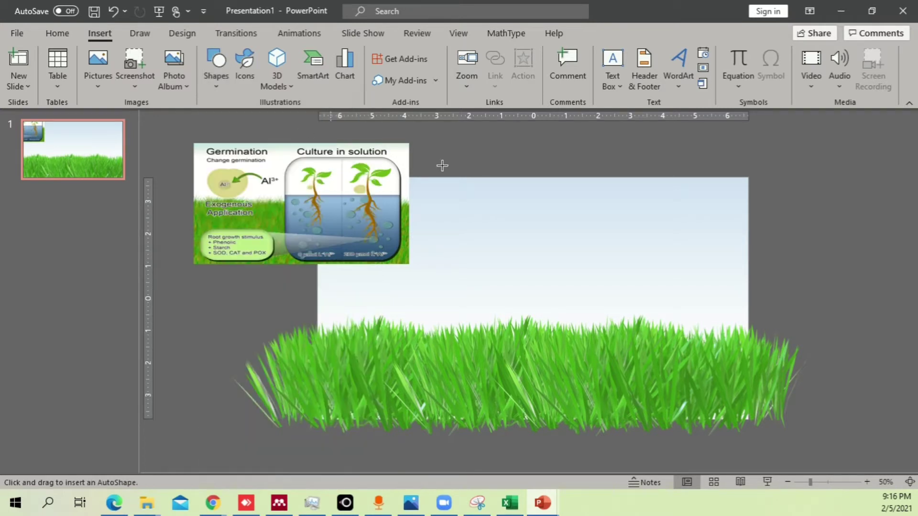
{"action": "left_click_drag", "start_coordinate": [581, 203], "coordinate": [743, 400]}
{"action": "left_click_drag", "start_coordinate": [668, 291], "coordinate": [634, 281]}
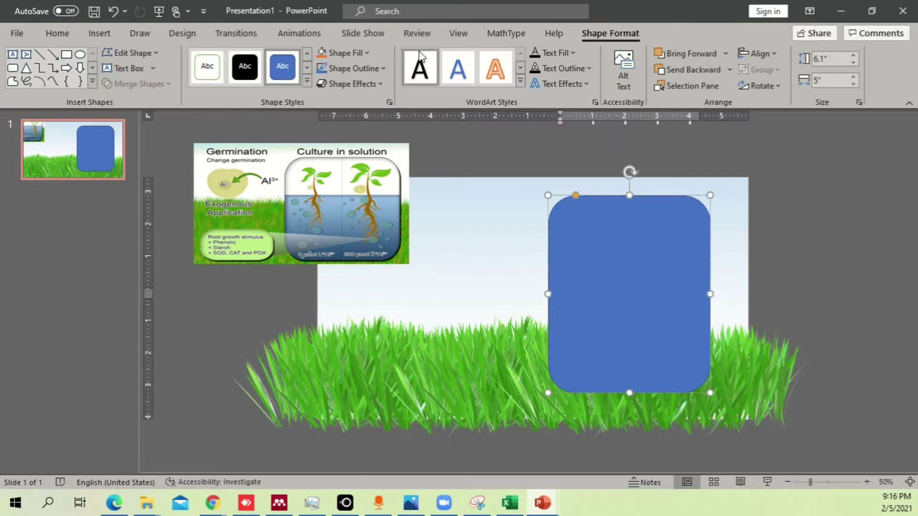
Give the rounded rectangle a solid black outline 3.25 pt wide
{"action": "left_click", "coordinate": [352, 69]}
{"action": "left_click", "coordinate": [336, 102]}
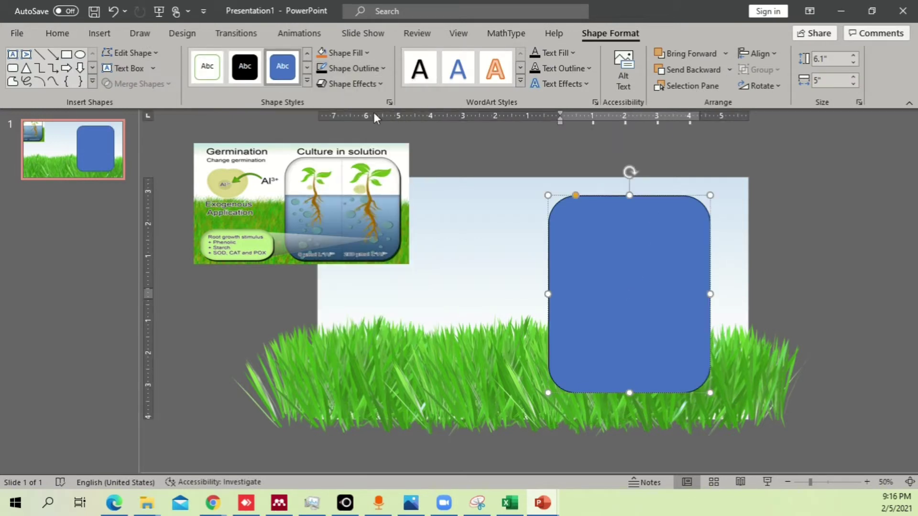
{"action": "left_click", "coordinate": [390, 103]}
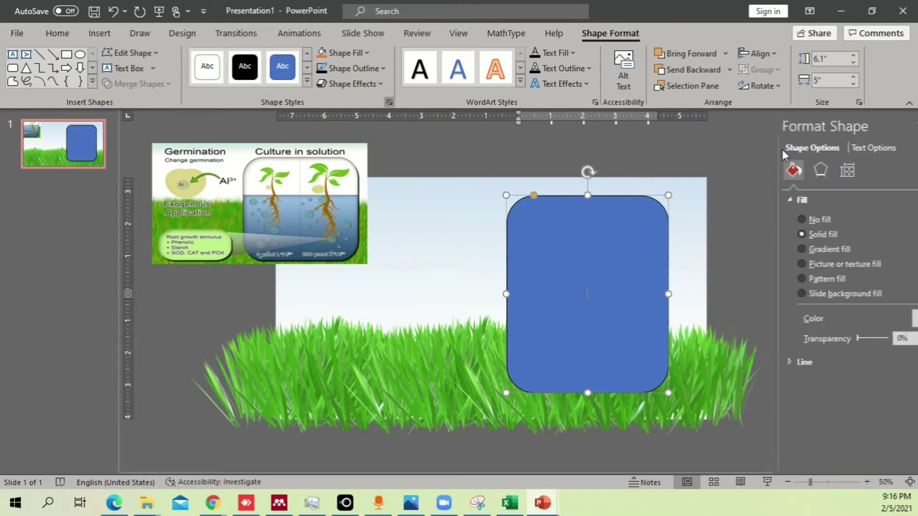
{"action": "left_click", "coordinate": [768, 362]}
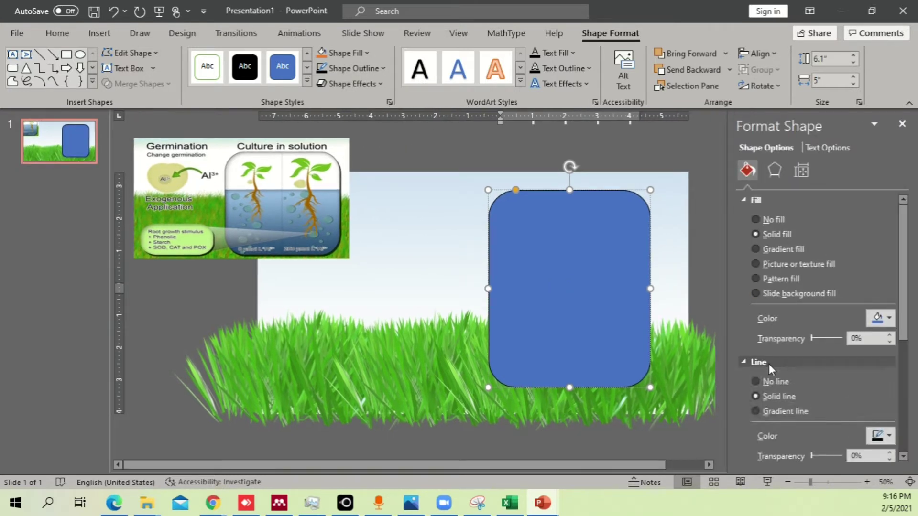
{"action": "left_click_drag", "start_coordinate": [904, 290], "coordinate": [903, 345]}
{"action": "left_click", "coordinate": [890, 365]}
{"action": "left_click", "coordinate": [890, 364]}
{"action": "left_click", "coordinate": [891, 365]}
{"action": "left_click", "coordinate": [891, 365]}
{"action": "left_click", "coordinate": [891, 365]}
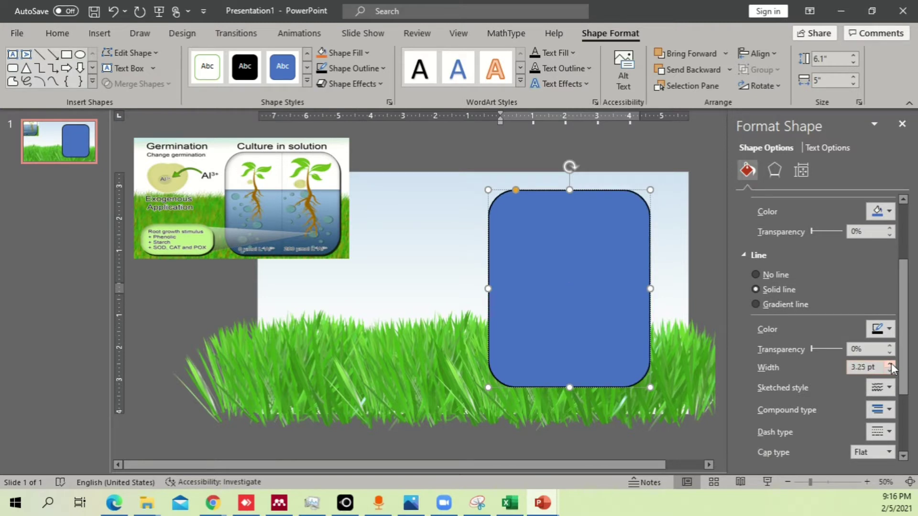
Fill the rounded rectangle with solid white from the theme colors
{"action": "scroll", "coordinate": [889, 361], "scroll_direction": "up", "scroll_amount": 1}
{"action": "left_click", "coordinate": [879, 359]}
{"action": "left_click", "coordinate": [880, 358]}
{"action": "left_click_drag", "start_coordinate": [903, 289], "coordinate": [913, 245]}
{"action": "left_click", "coordinate": [888, 318]}
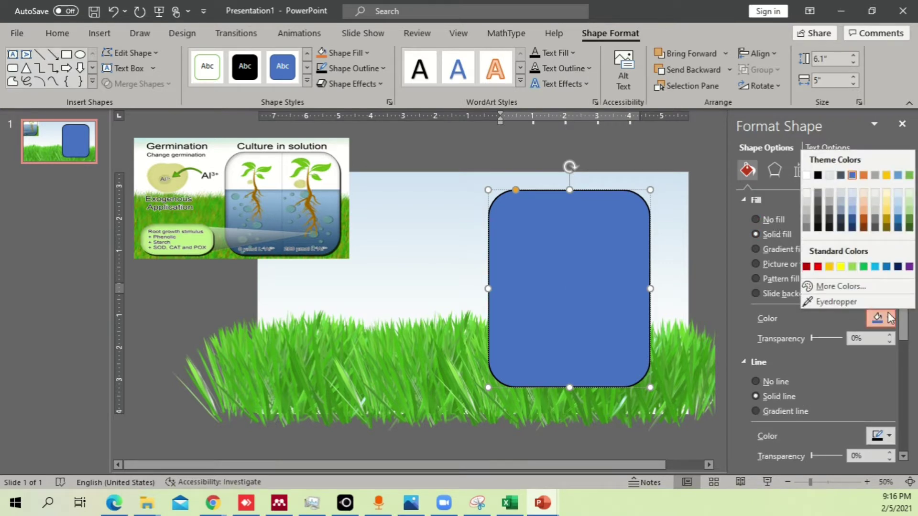
{"action": "left_click", "coordinate": [807, 176]}
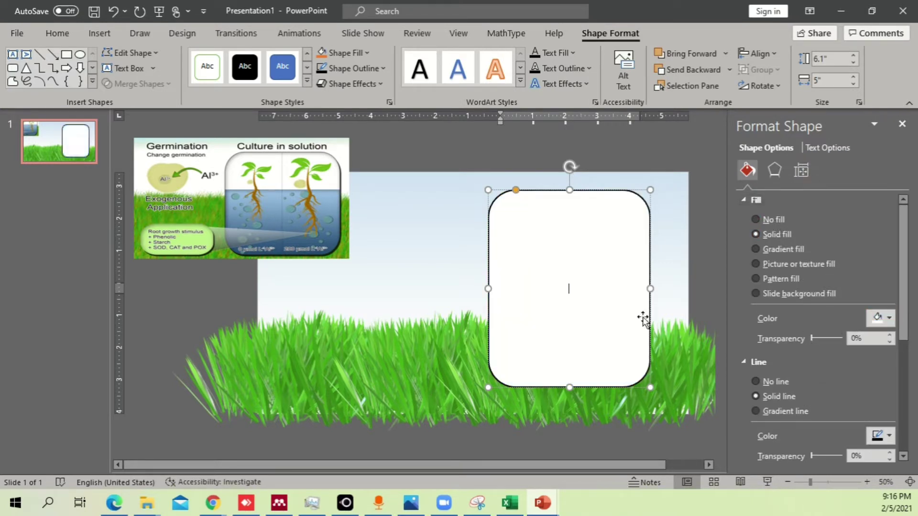
{"action": "key", "text": "Escape"}
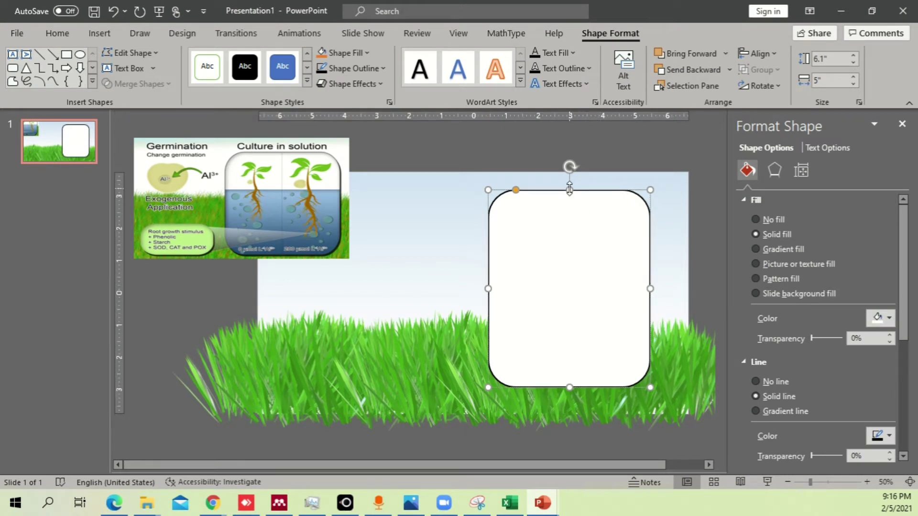
Shift the white container slightly down and right and resize it to about 5.95" high by 4.71" wide
{"action": "left_click_drag", "start_coordinate": [569, 190], "coordinate": [569, 234]}
{"action": "key", "text": "ctrl+z"}
{"action": "left_click_drag", "start_coordinate": [569, 387], "coordinate": [569, 390]}
{"action": "left_click_drag", "start_coordinate": [585, 294], "coordinate": [590, 305]}
{"action": "left_click_drag", "start_coordinate": [573, 199], "coordinate": [573, 208]}
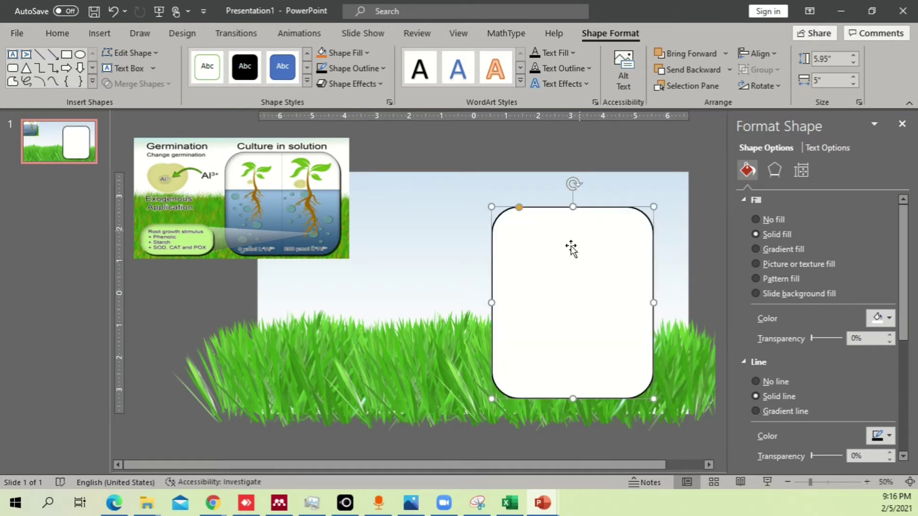
{"action": "left_click_drag", "start_coordinate": [491, 303], "coordinate": [501, 303]}
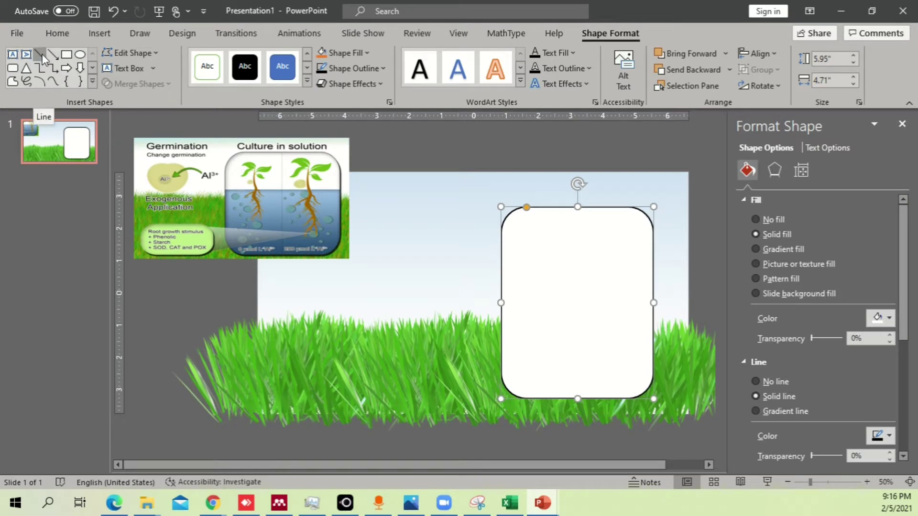
Draw a thin horizontal bar about 0.05" high by 6.44" wide across the upper part of the container
{"action": "left_click", "coordinate": [68, 56]}
{"action": "left_click_drag", "start_coordinate": [551, 247], "coordinate": [656, 264]}
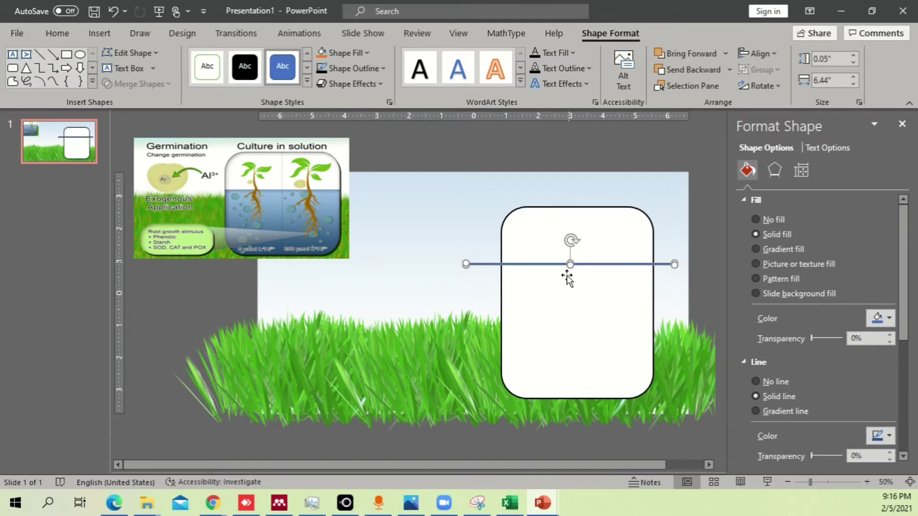
{"action": "left_click_drag", "start_coordinate": [567, 275], "coordinate": [574, 263]}
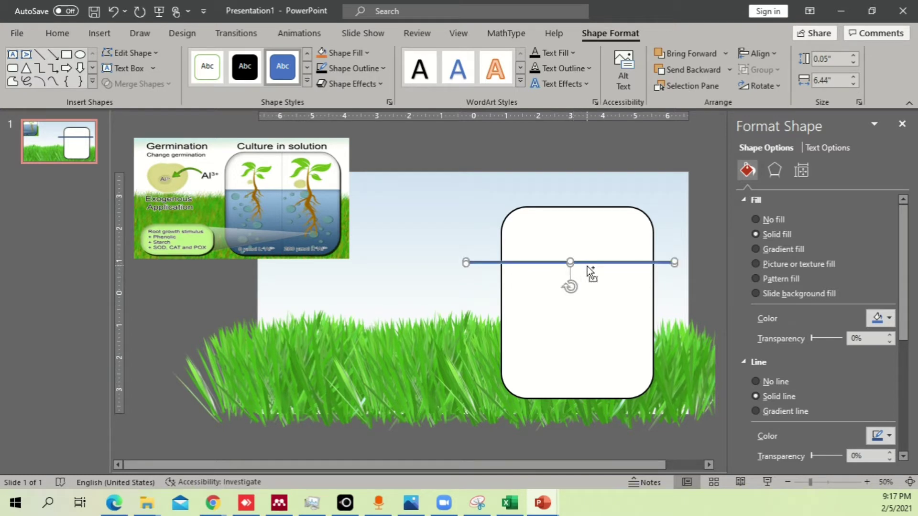
Duplicate the thin bar, rotate the copy 90° and center it vertically over the container
{"action": "key", "text": "ctrl+d"}
{"action": "left_click", "coordinate": [775, 98]}
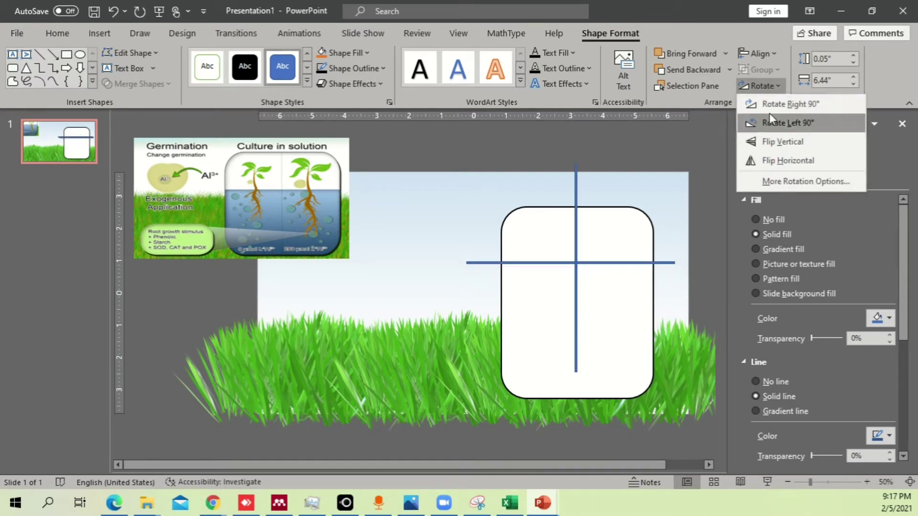
{"action": "left_click", "coordinate": [770, 113]}
{"action": "left_click_drag", "start_coordinate": [583, 235], "coordinate": [584, 269]}
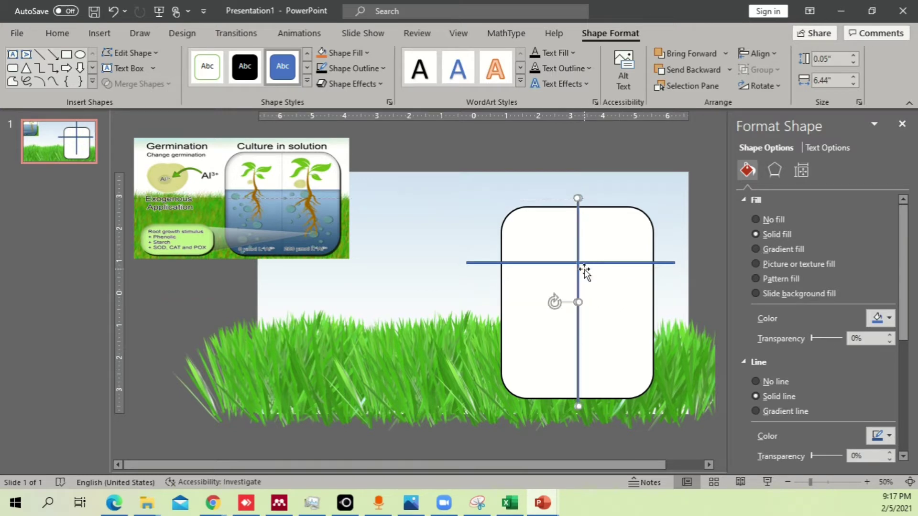
{"action": "left_click", "coordinate": [640, 213]}
{"action": "left_click", "coordinate": [641, 215]}
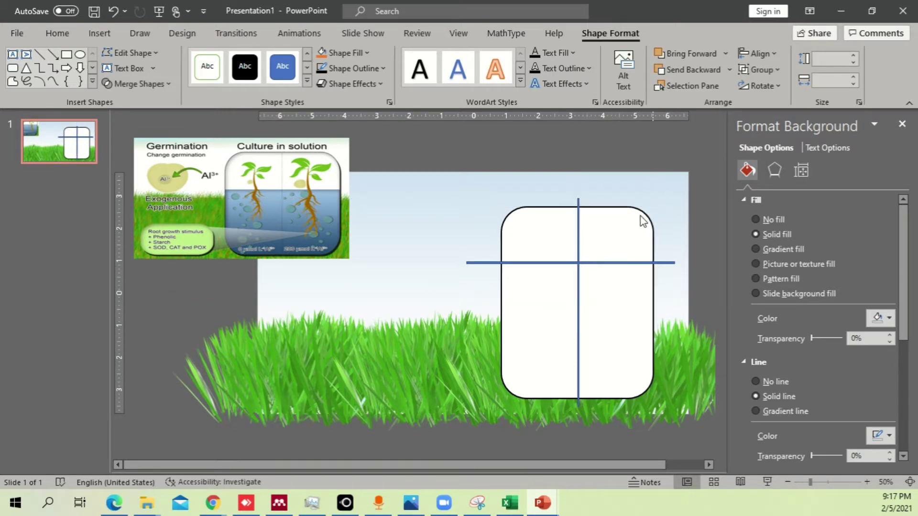
{"action": "left_click", "coordinate": [640, 208]}
{"action": "left_click", "coordinate": [579, 222], "text": "shift"}
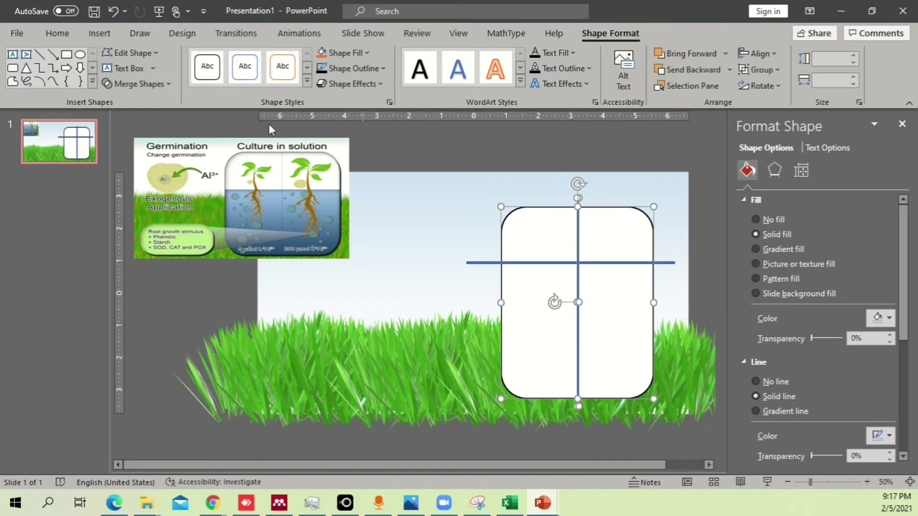
{"action": "left_click", "coordinate": [140, 83]}
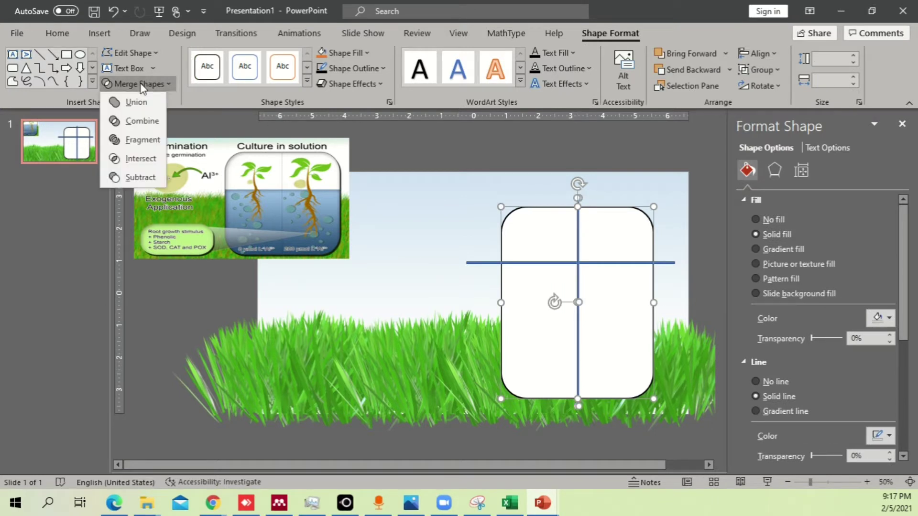
{"action": "left_click", "coordinate": [47, 30]}
{"action": "left_click", "coordinate": [47, 30]}
{"action": "left_click", "coordinate": [497, 174]}
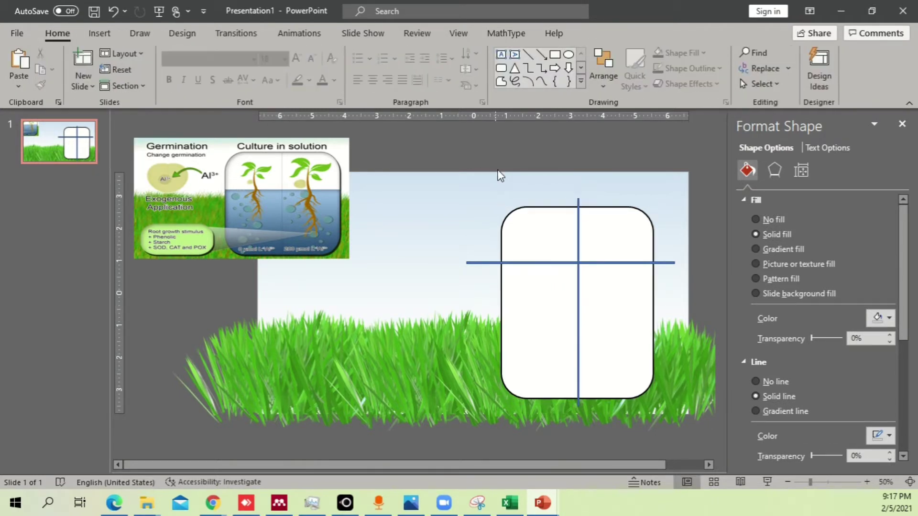
Merge the container and the vertical bar with Fragment to split the container into two halves
{"action": "left_click", "coordinate": [630, 210]}
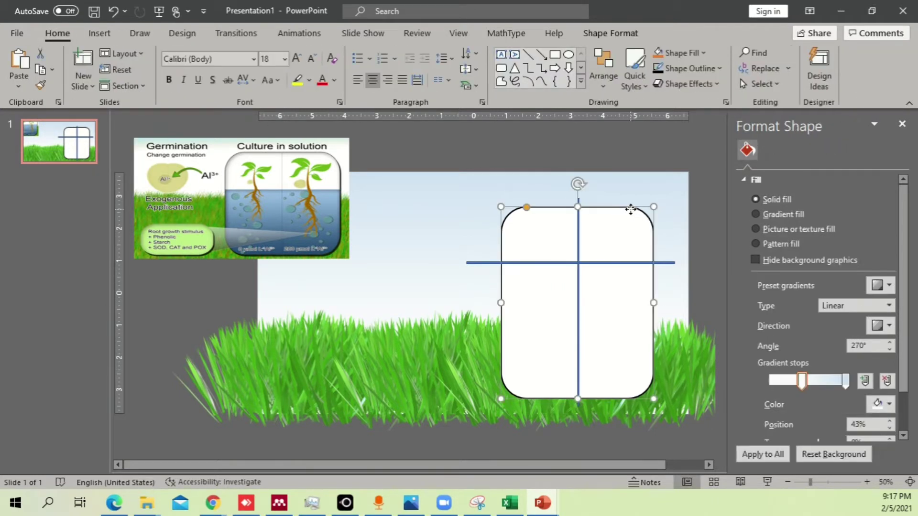
{"action": "left_click", "coordinate": [599, 31]}
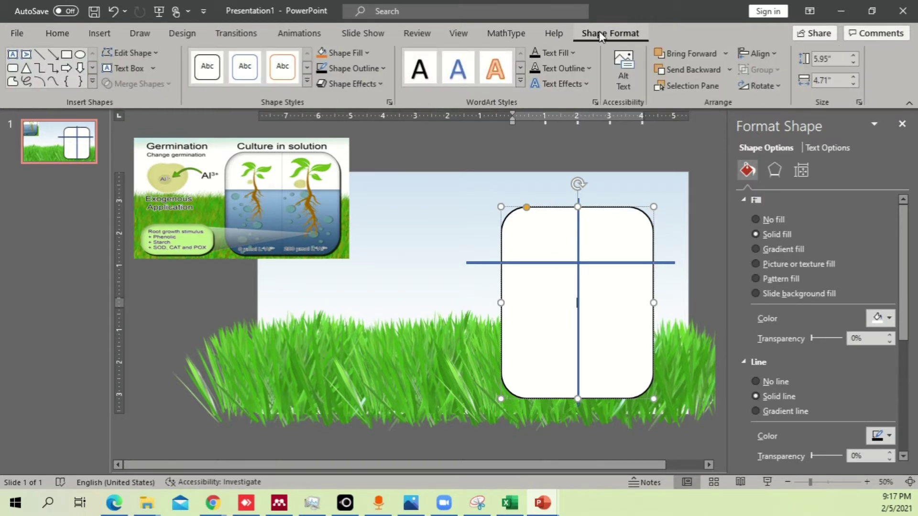
{"action": "left_click", "coordinate": [578, 228], "text": "shift"}
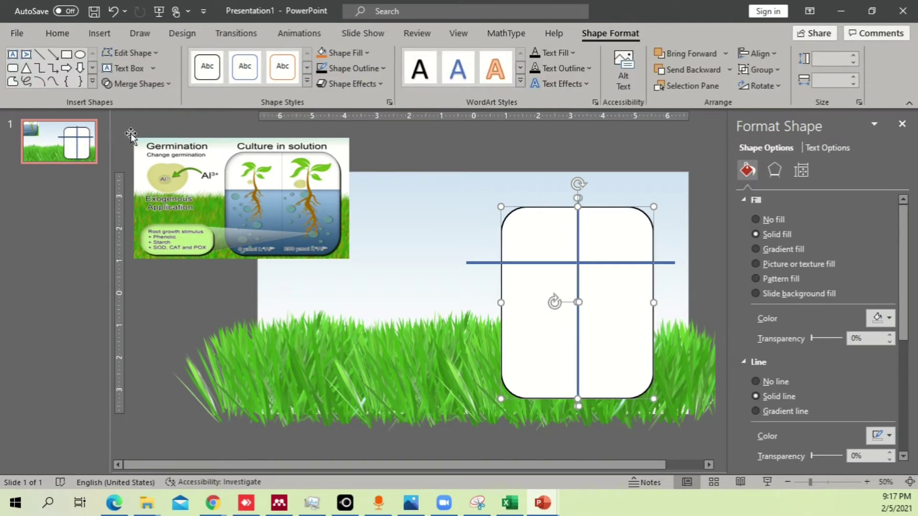
{"action": "left_click", "coordinate": [144, 84]}
{"action": "left_click", "coordinate": [131, 137]}
Split the container's right half along the horizontal bar with Fragment
{"action": "left_click", "coordinate": [647, 205]}
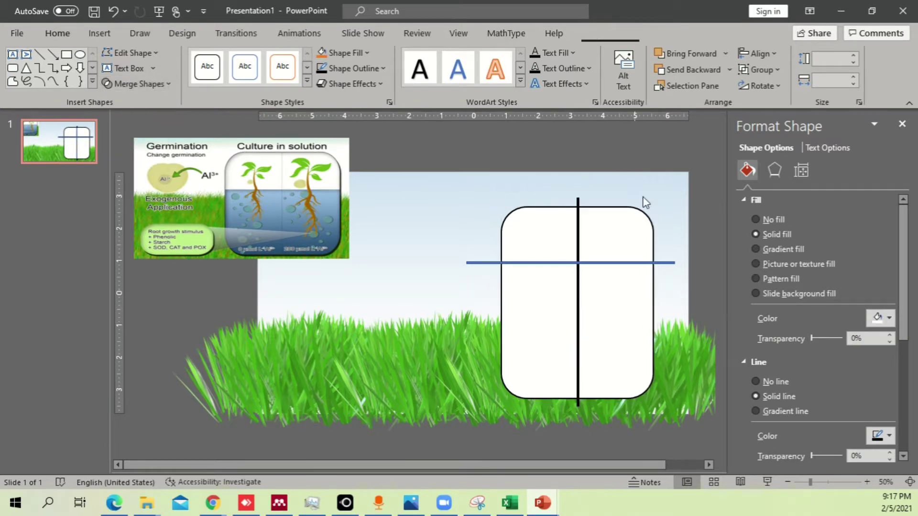
{"action": "left_click", "coordinate": [652, 250]}
{"action": "left_click", "coordinate": [672, 263], "text": "shift"}
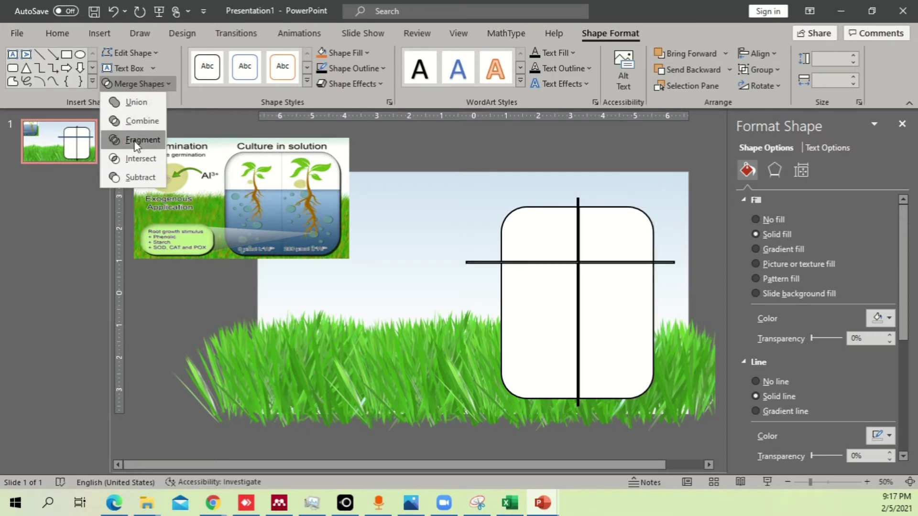
{"action": "left_click", "coordinate": [142, 140]}
Delete the vertical bar pieces that project above and below the container
{"action": "left_click", "coordinate": [651, 167]}
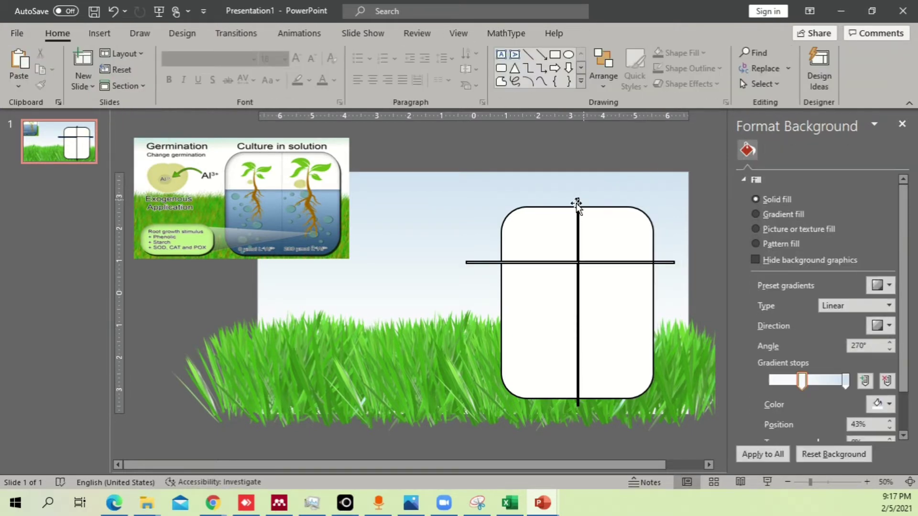
{"action": "left_click", "coordinate": [577, 203]}
{"action": "left_click", "coordinate": [593, 204]}
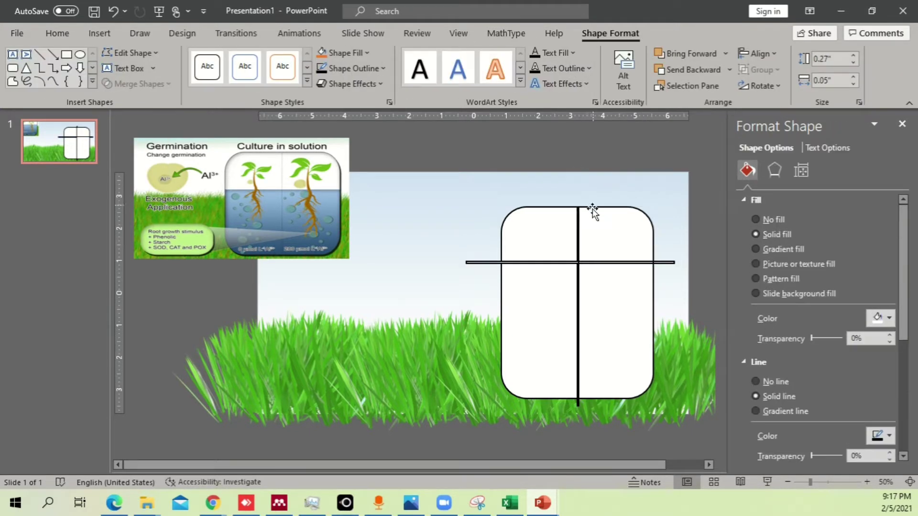
{"action": "left_click", "coordinate": [578, 229]}
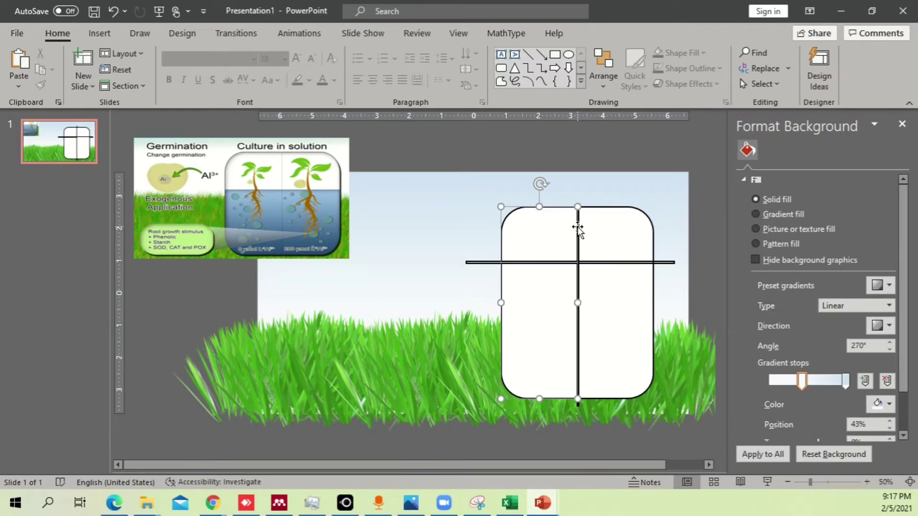
{"action": "left_click", "coordinate": [598, 148]}
{"action": "left_click_drag", "start_coordinate": [580, 250], "coordinate": [579, 432]}
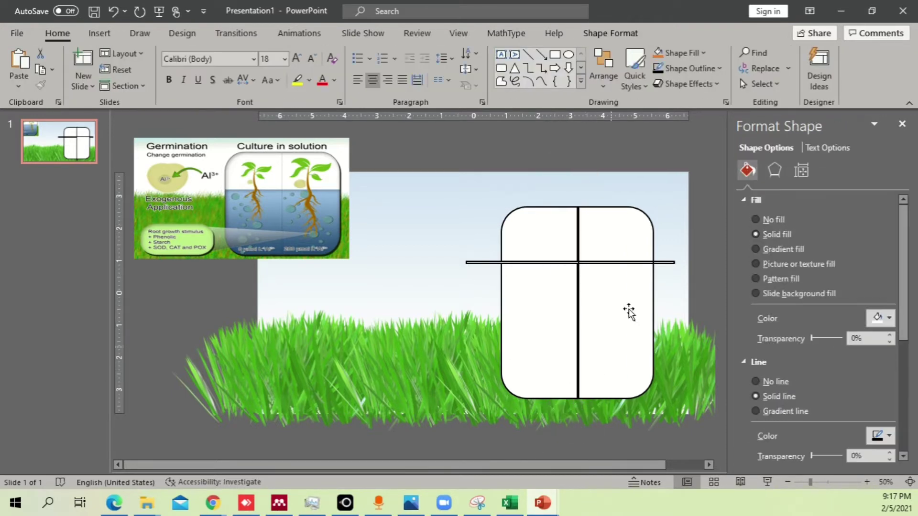
{"action": "left_click", "coordinate": [647, 211]}
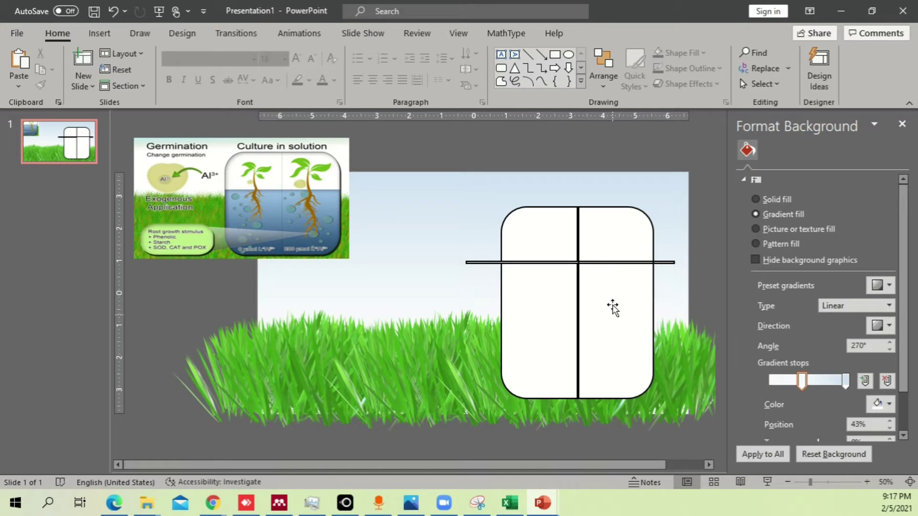
{"action": "left_click", "coordinate": [604, 215]}
{"action": "left_click_drag", "start_coordinate": [701, 248], "coordinate": [458, 267]}
{"action": "key", "text": "Delete"}
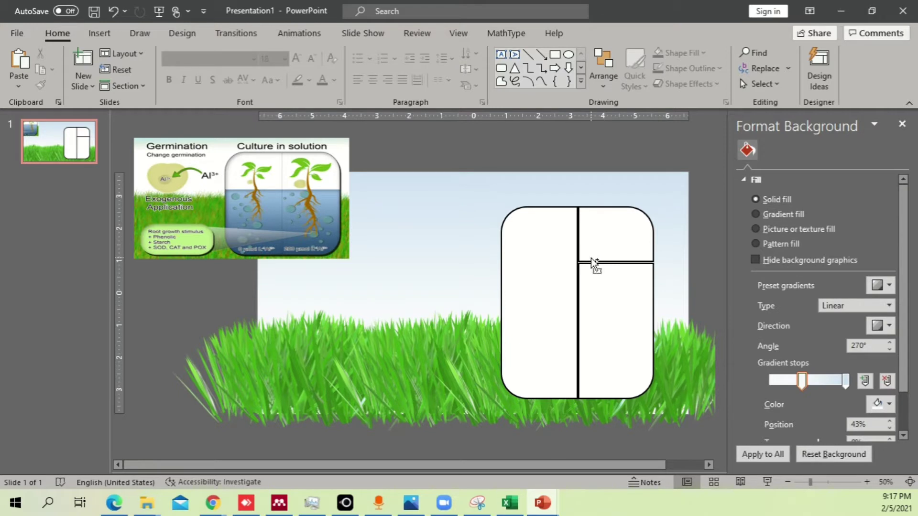
{"action": "key", "text": "ctrl+z"}
Delete the horizontal bar piece that crosses the container's left half
{"action": "left_click", "coordinate": [497, 269]}
{"action": "left_click", "coordinate": [497, 262]}
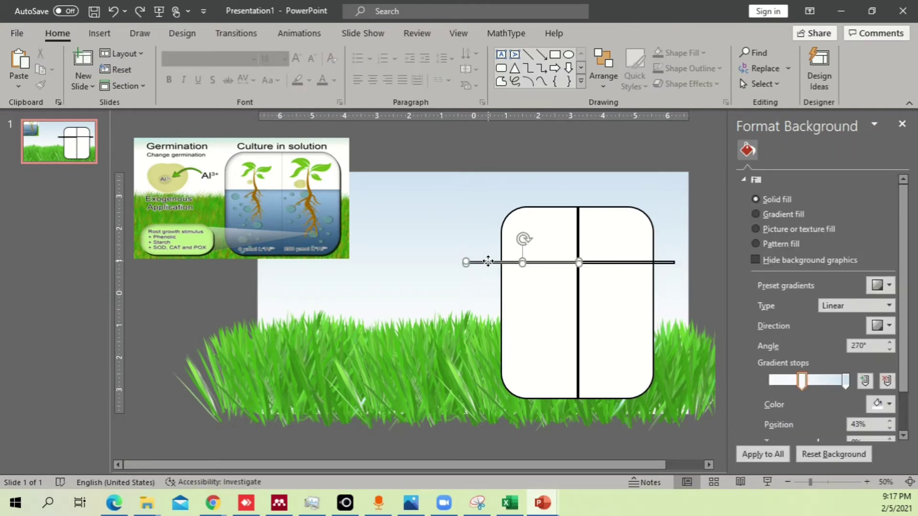
{"action": "key", "text": "Delete"}
{"action": "left_click", "coordinate": [611, 261]}
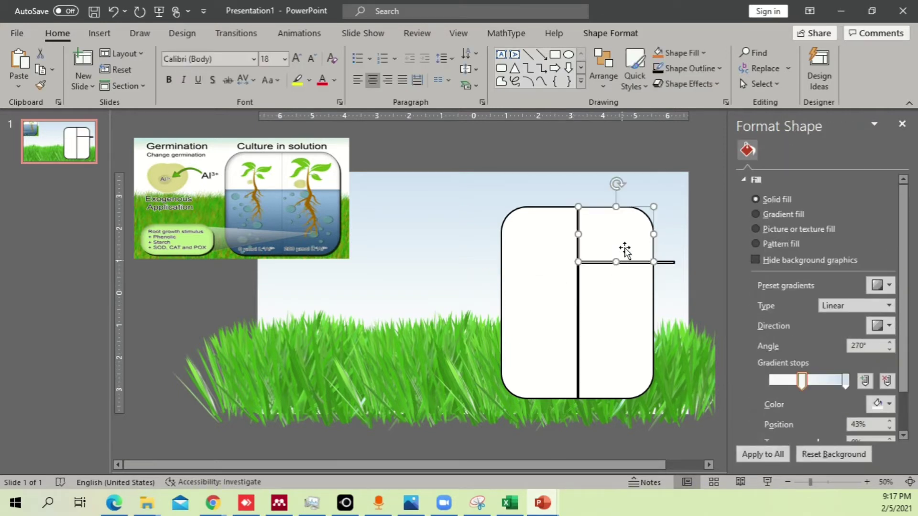
{"action": "key", "text": "Delete"}
{"action": "key", "text": "ctrl+z"}
Delete the horizontal bar piece that projects beyond the container's right edge
{"action": "left_click", "coordinate": [677, 268]}
{"action": "left_click", "coordinate": [662, 261]}
{"action": "left_click_drag", "start_coordinate": [679, 276], "coordinate": [519, 237]}
{"action": "left_click", "coordinate": [672, 280]}
{"action": "left_click", "coordinate": [634, 254]}
{"action": "left_click_drag", "start_coordinate": [634, 253], "coordinate": [634, 243]}
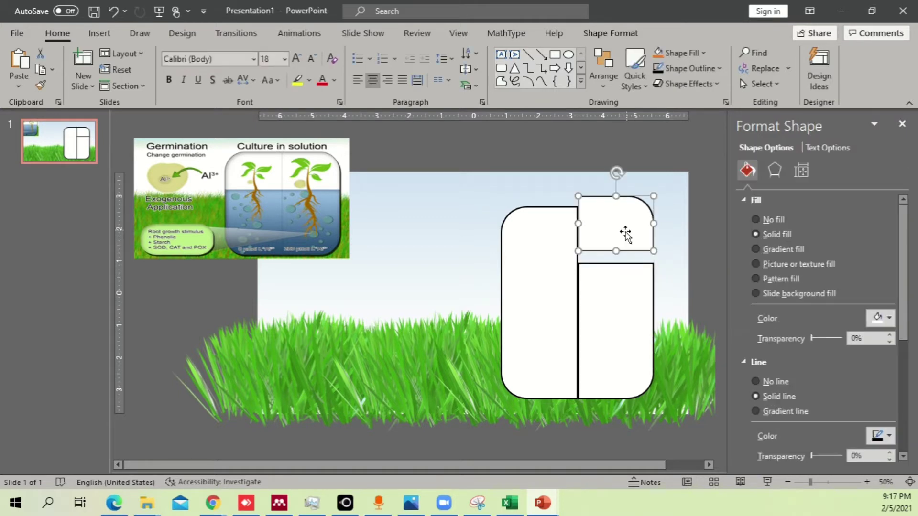
{"action": "left_click", "coordinate": [544, 247]}
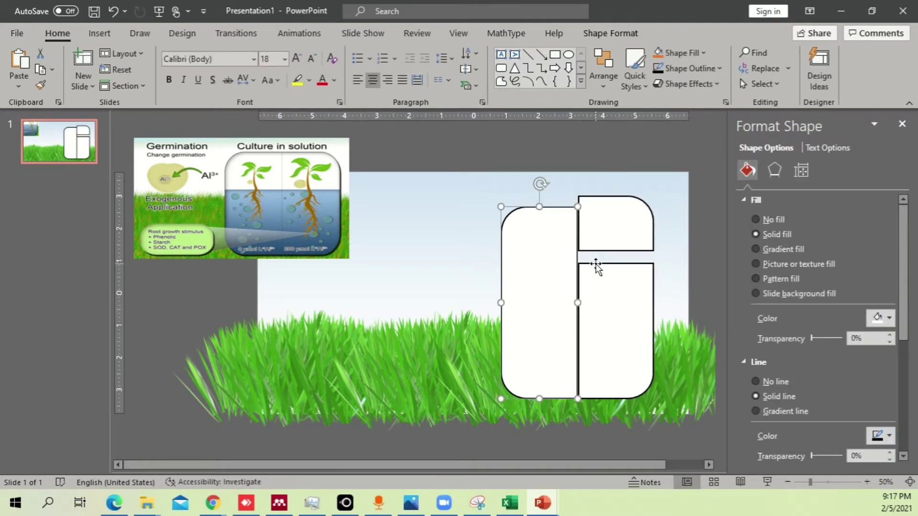
{"action": "key", "text": "ctrl+z"}
Move the horizontal bar segment from the container's right half across to the same height on its left half
{"action": "left_click", "coordinate": [647, 268]}
{"action": "left_click", "coordinate": [680, 268]}
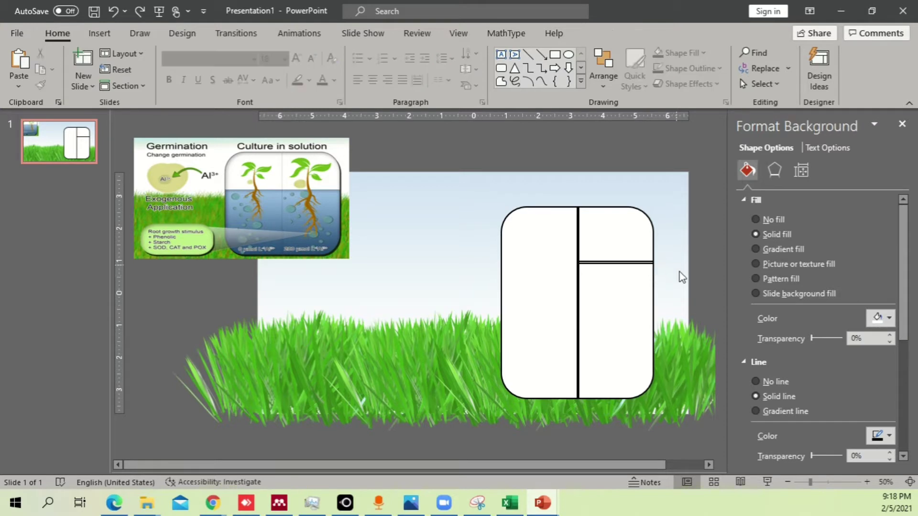
{"action": "left_click", "coordinate": [617, 266]}
{"action": "left_click_drag", "start_coordinate": [615, 263], "coordinate": [552, 262]}
Try to cut the container's left half along the horizontal bar segment that crosses it using a Merge Shapes operation
{"action": "left_click", "coordinate": [558, 223]}
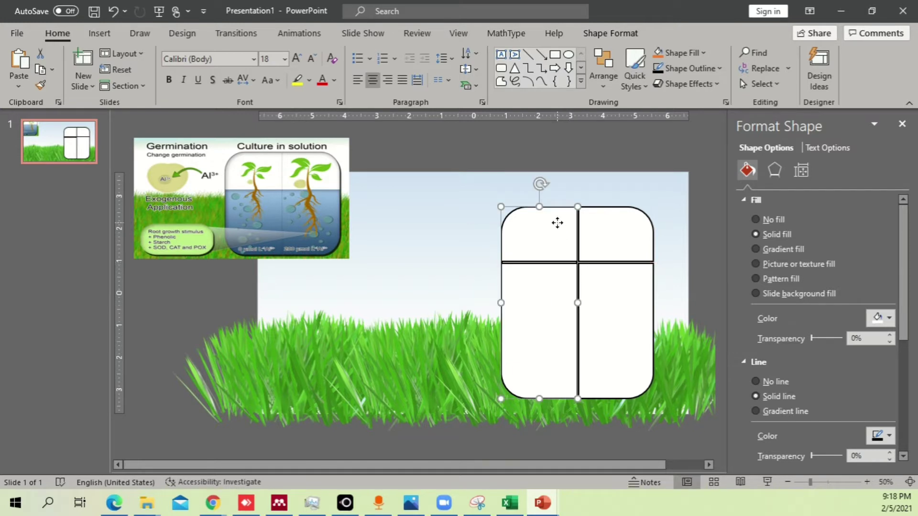
{"action": "left_click", "coordinate": [549, 262], "text": "shift"}
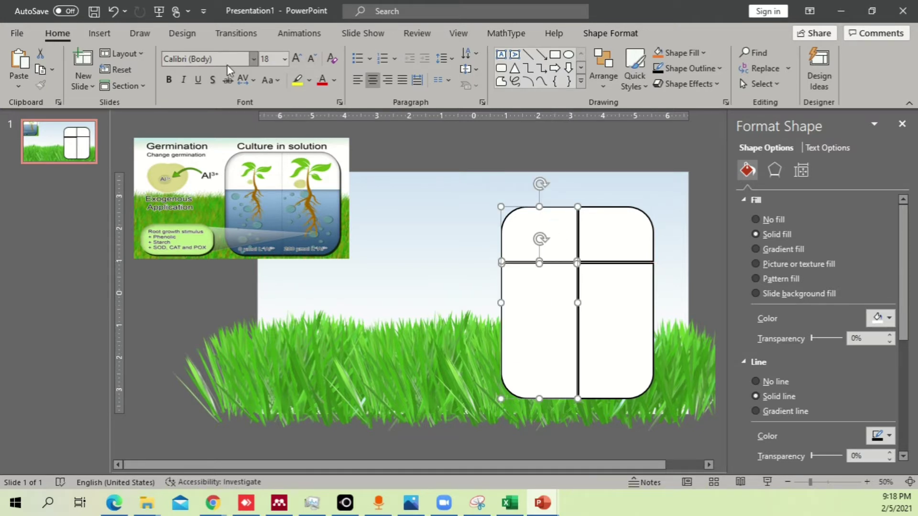
{"action": "left_click", "coordinate": [609, 33]}
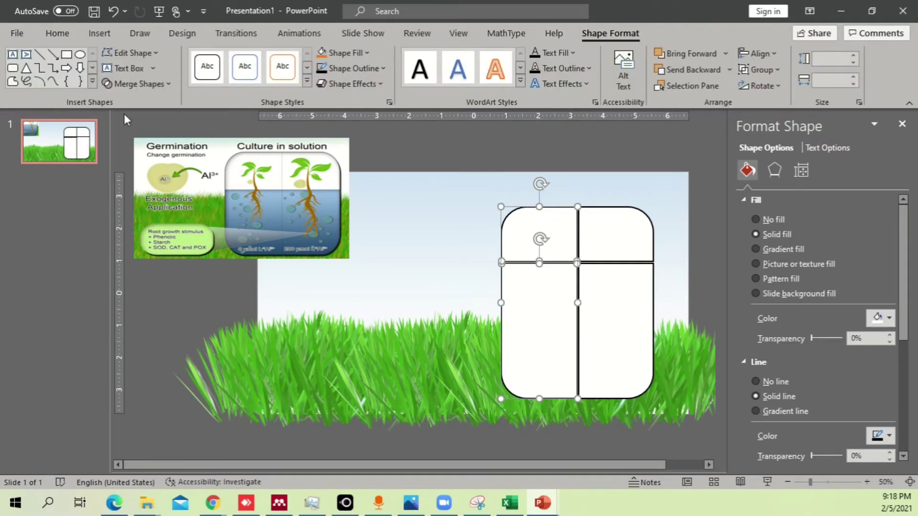
{"action": "left_click", "coordinate": [142, 84]}
{"action": "left_click", "coordinate": [515, 171]}
{"action": "left_click", "coordinate": [434, 174]}
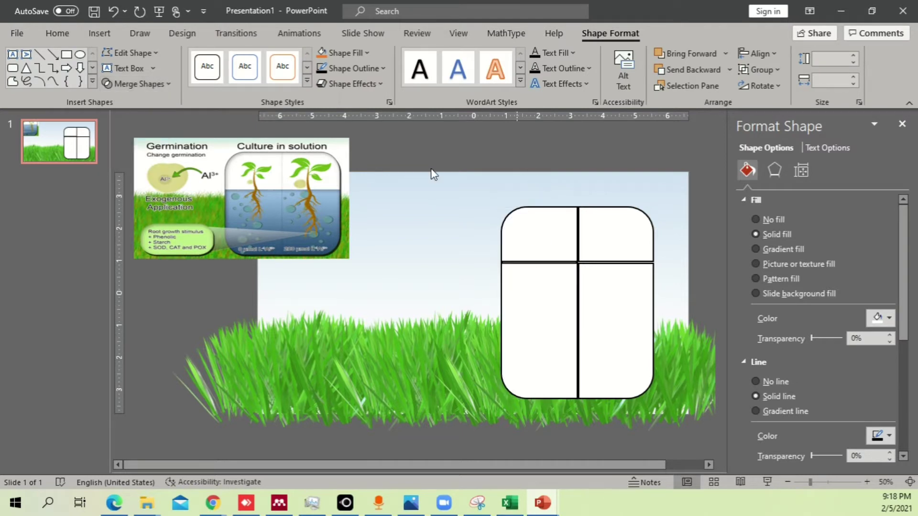
Check whether the container's left half is split by shifting it upward, and undo that move
{"action": "left_click_drag", "start_coordinate": [412, 172], "coordinate": [584, 279]}
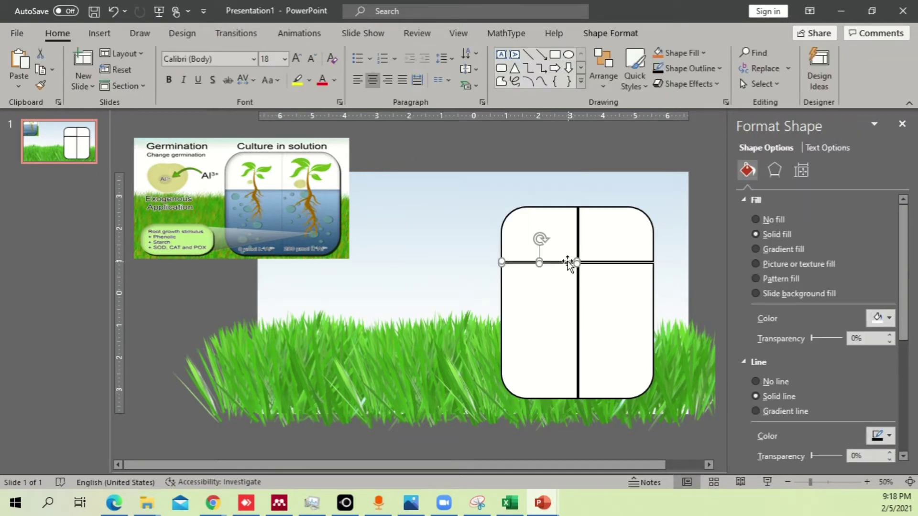
{"action": "left_click_drag", "start_coordinate": [695, 288], "coordinate": [616, 280]}
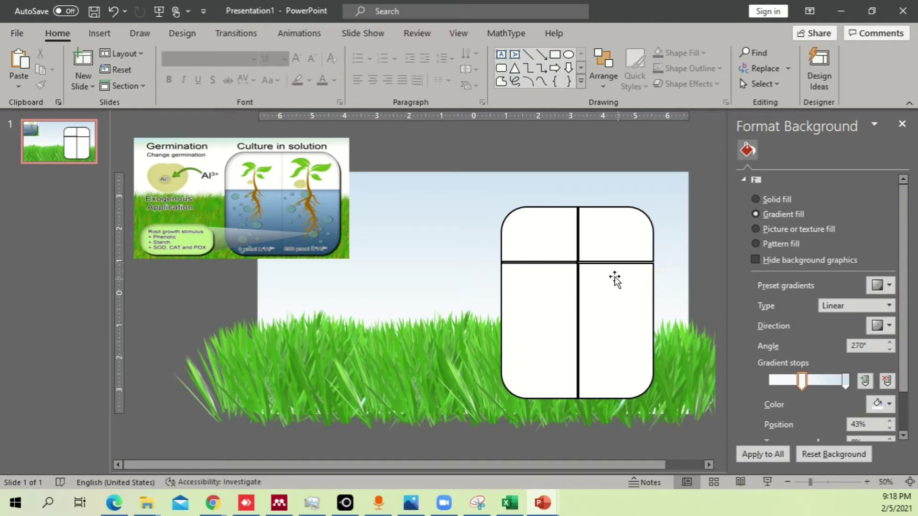
{"action": "left_click", "coordinate": [557, 263]}
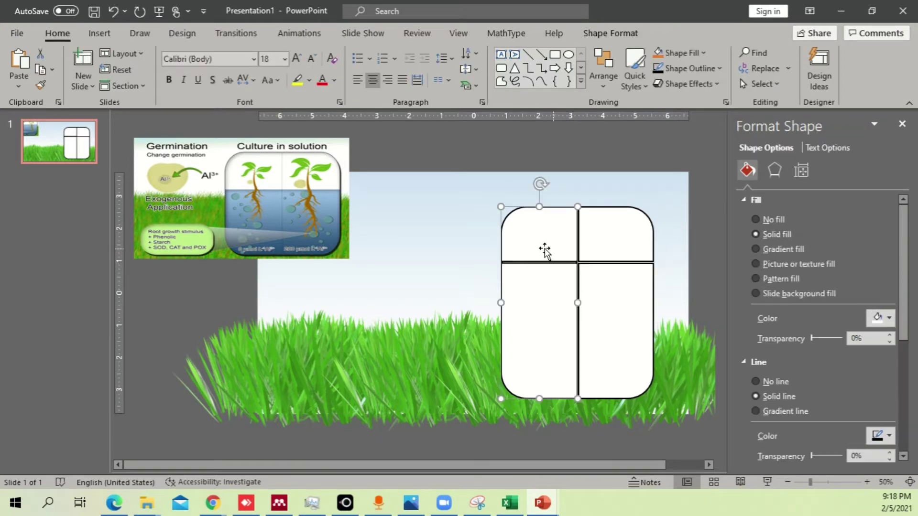
{"action": "left_click_drag", "start_coordinate": [515, 252], "coordinate": [514, 236]}
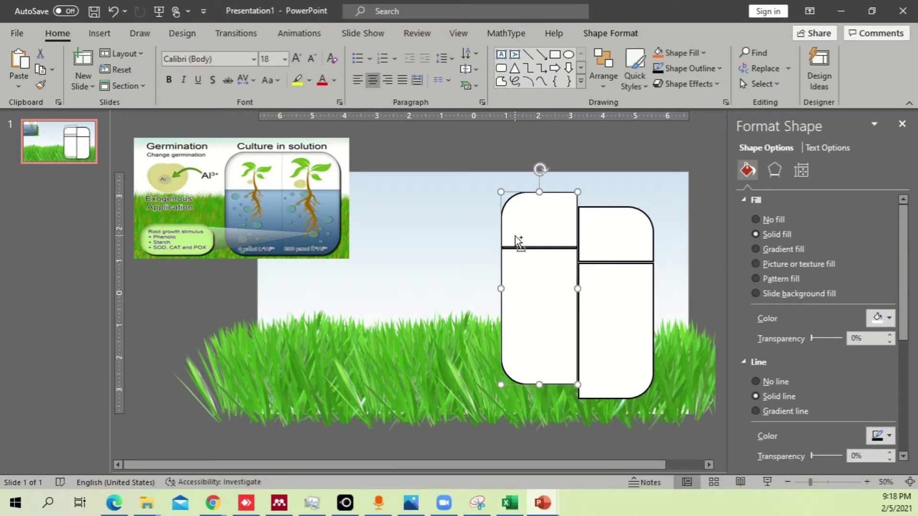
{"action": "key", "text": "ctrl+z"}
Delete the container's left half and place a copy of the right half's two pieces in its place
{"action": "scroll", "coordinate": [588, 293], "scroll_direction": "up", "scroll_amount": 3}
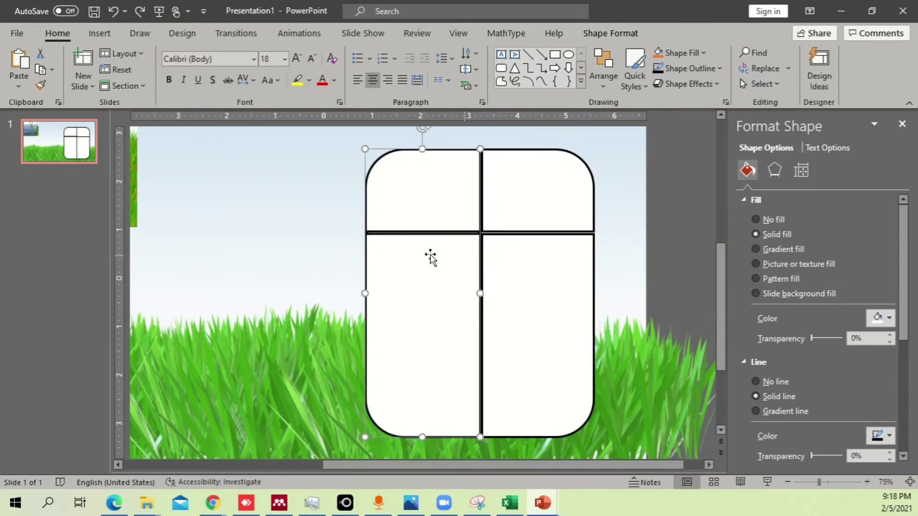
{"action": "key", "text": "Delete"}
{"action": "left_click", "coordinate": [549, 199]}
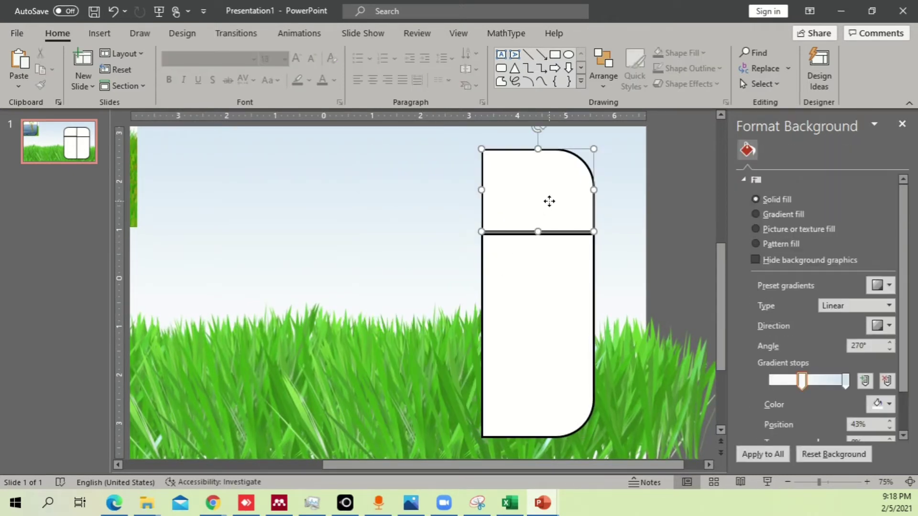
{"action": "left_click", "coordinate": [552, 276], "text": "shift"}
{"action": "left_click_drag", "start_coordinate": [554, 284], "coordinate": [437, 273]}
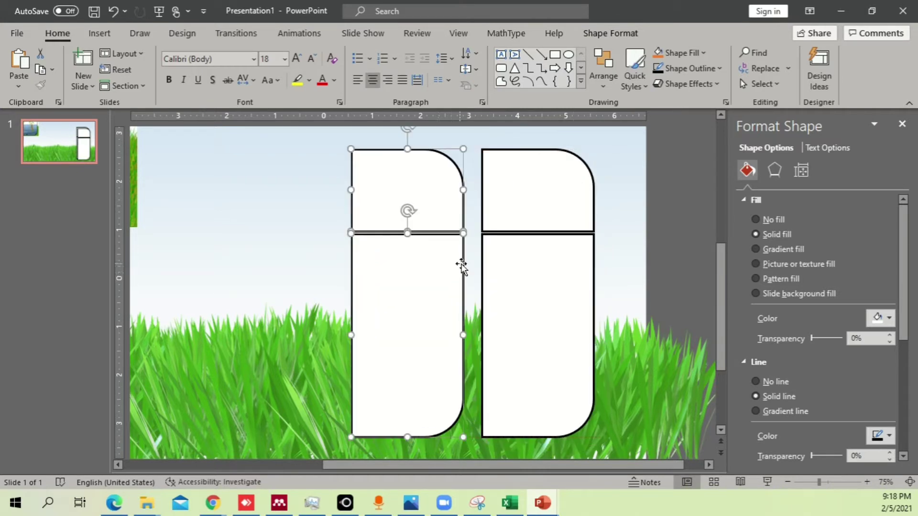
Group the two copied container pieces and flip the group horizontally
{"action": "key", "text": "ctrl+g"}
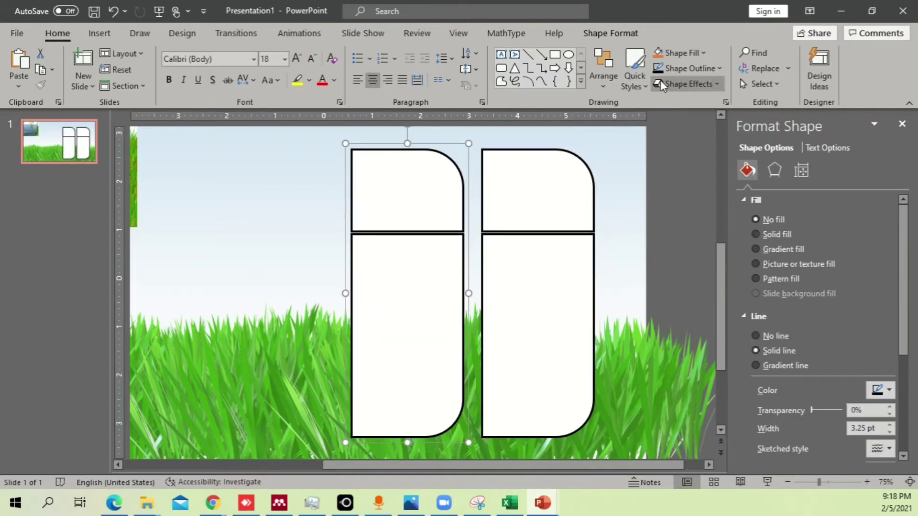
{"action": "left_click", "coordinate": [604, 87]}
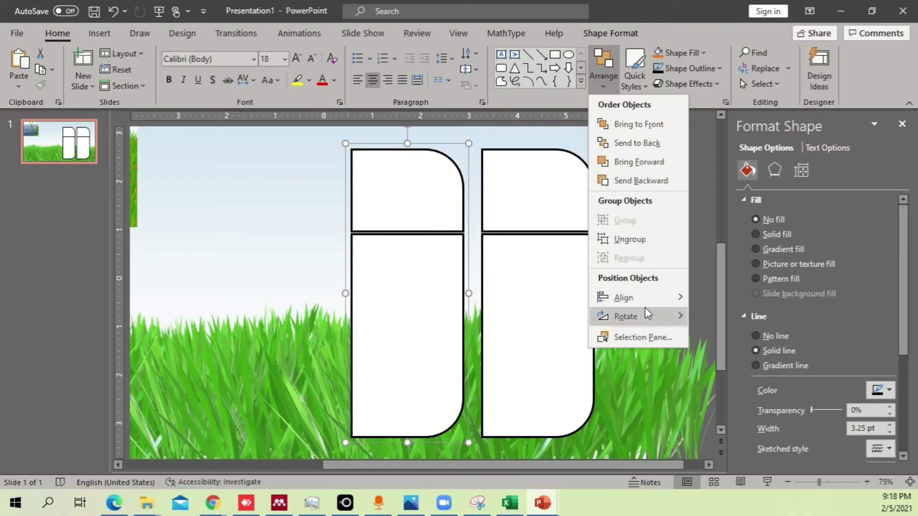
{"action": "mouse_move", "coordinate": [644, 314]}
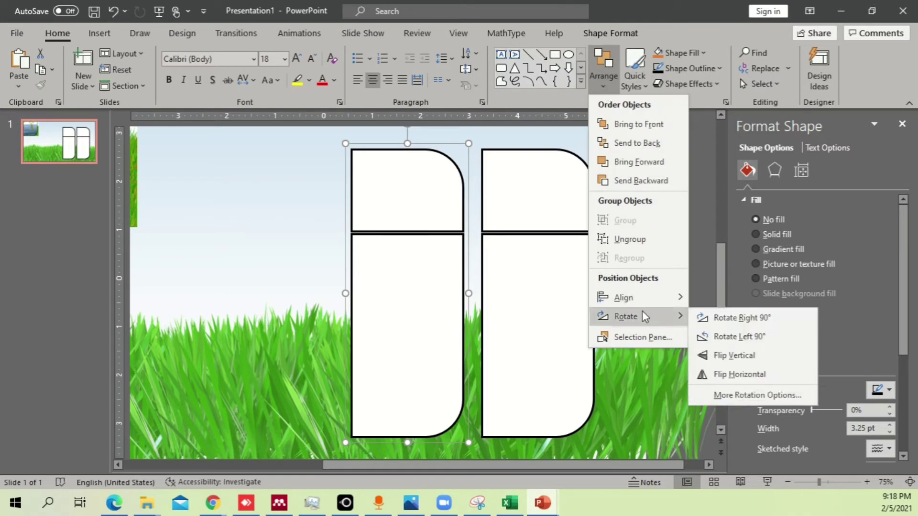
{"action": "left_click", "coordinate": [712, 378]}
Move the flipped group right until it meets the container's right half, with their upper edges aligned
{"action": "left_click_drag", "start_coordinate": [436, 351], "coordinate": [449, 353]}
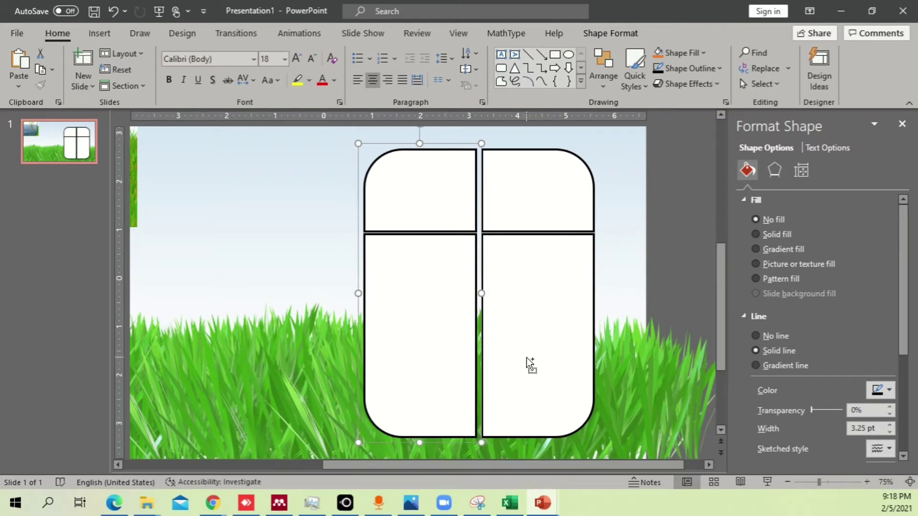
{"action": "key", "text": "ctrl+z"}
{"action": "left_click_drag", "start_coordinate": [437, 330], "coordinate": [453, 330]}
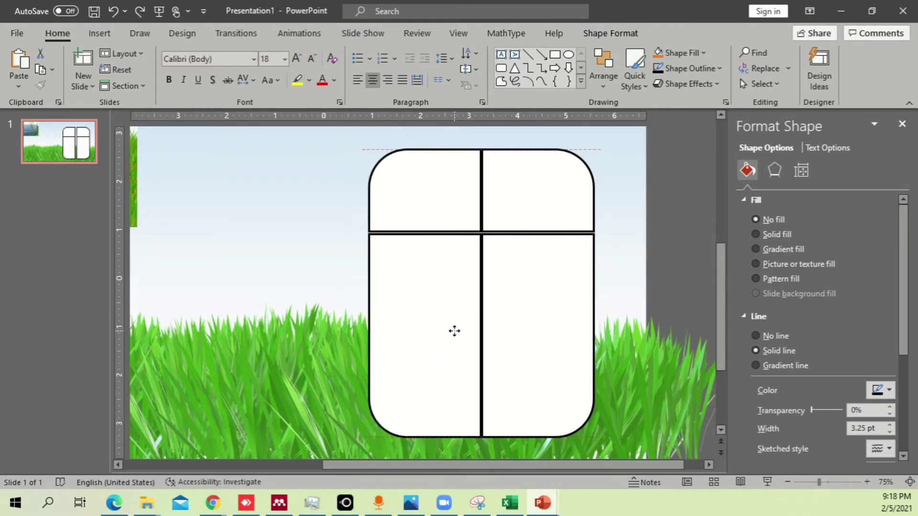
Ungroup the flipped left half of the container into its separate compartments
{"action": "left_click", "coordinate": [528, 293]}
{"action": "left_click", "coordinate": [452, 275], "text": "shift"}
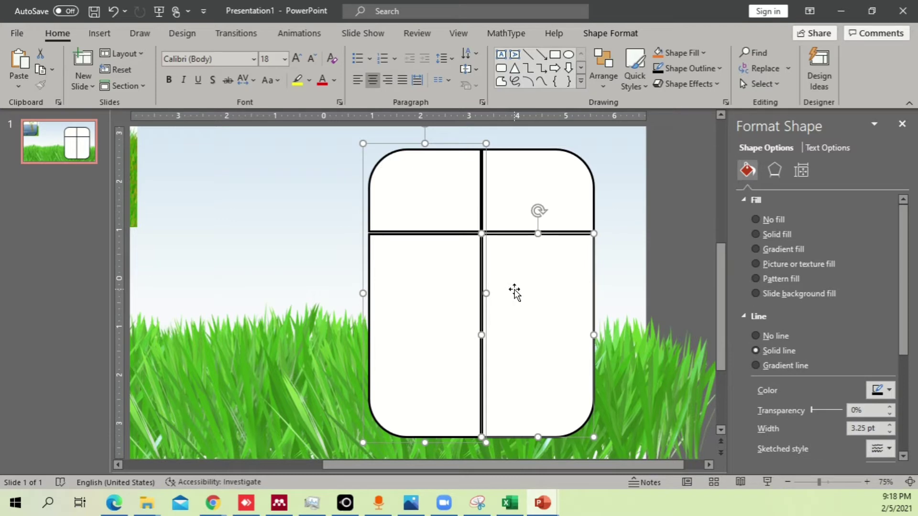
{"action": "right_click", "coordinate": [445, 205]}
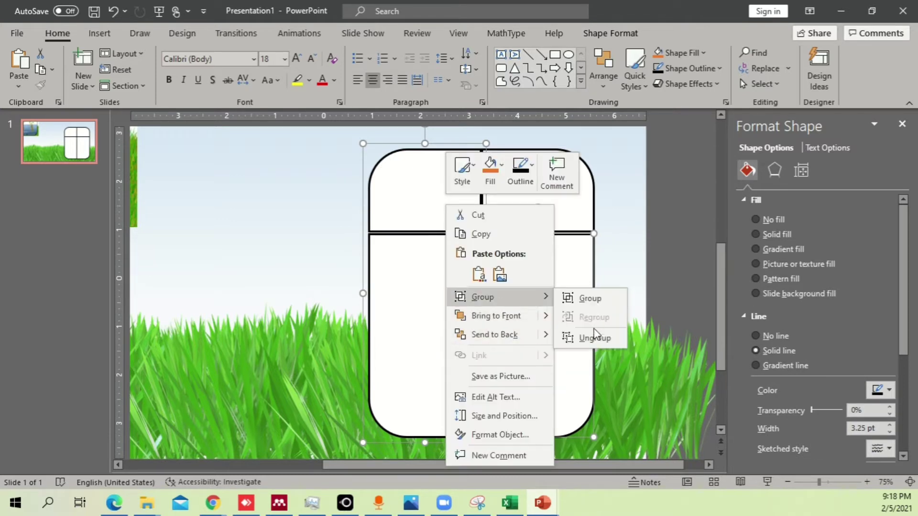
{"action": "left_click", "coordinate": [647, 282]}
{"action": "left_click", "coordinate": [648, 286]}
Nudge both lower compartments up until they touch the upper compartments
{"action": "left_click", "coordinate": [555, 266]}
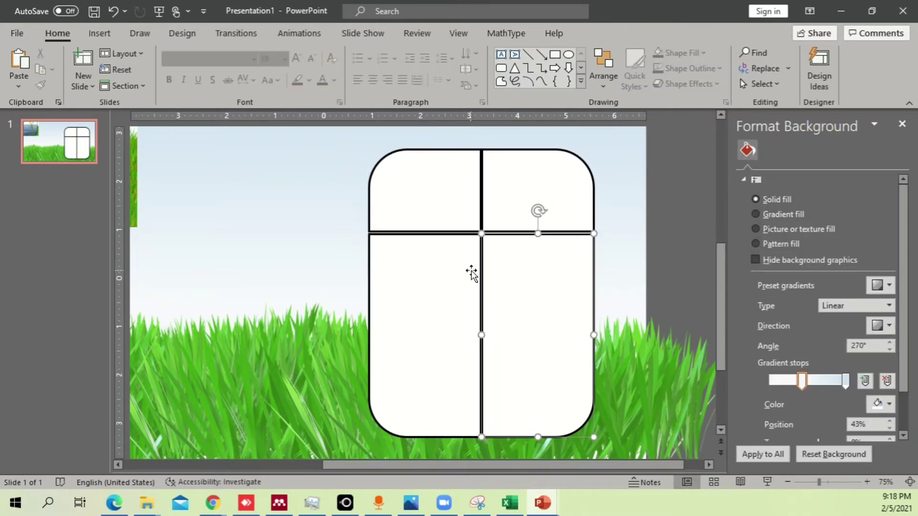
{"action": "left_click", "coordinate": [433, 265], "text": "shift"}
{"action": "key", "text": "ctrl+z"}
{"action": "key", "text": "ctrl+z"}
{"action": "key", "text": "ctrl+z"}
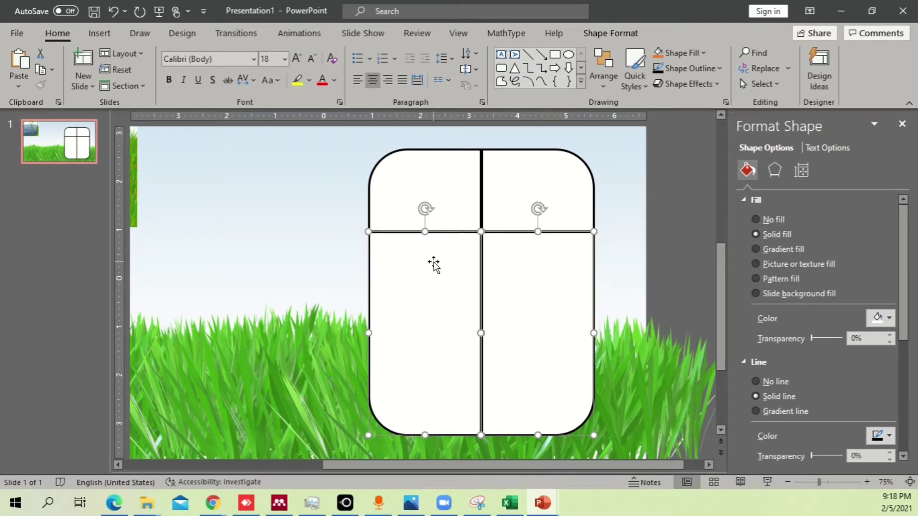
Remove the outlines from the two lower and the two upper container compartments
{"action": "left_click", "coordinate": [791, 385]}
{"action": "left_click", "coordinate": [643, 297]}
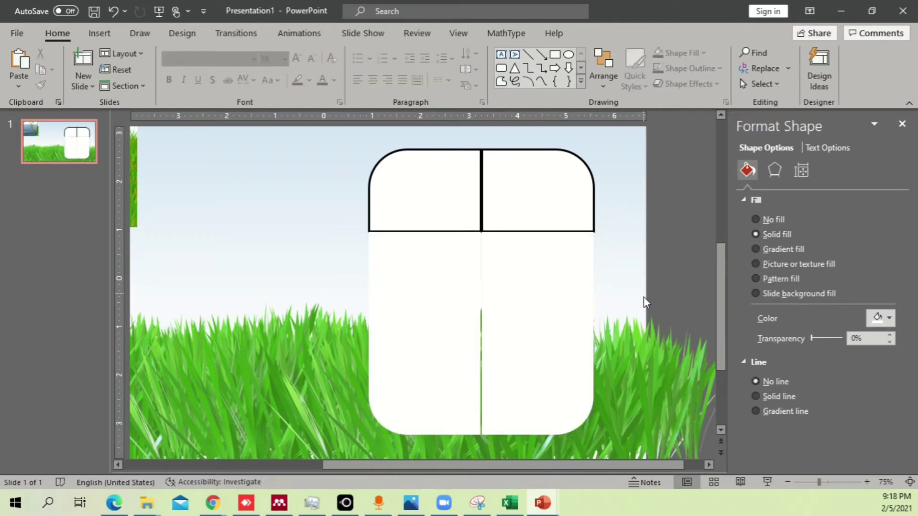
{"action": "left_click", "coordinate": [551, 197]}
{"action": "left_click", "coordinate": [443, 201], "text": "shift"}
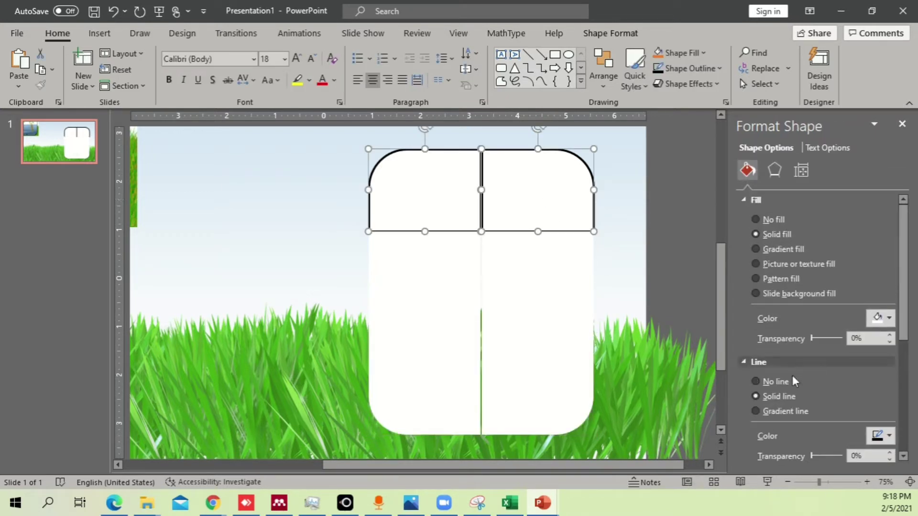
{"action": "left_click", "coordinate": [756, 381]}
{"action": "left_click", "coordinate": [649, 260]}
Nudge the lower and upper right compartments left to close the vertical gap in the container
{"action": "scroll", "coordinate": [609, 311], "scroll_direction": "down", "scroll_amount": 1, "text": "ctrl"}
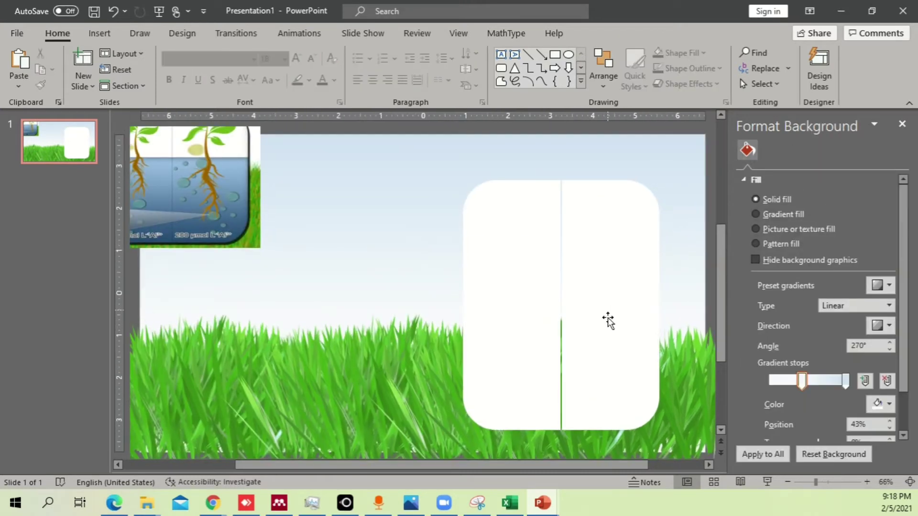
{"action": "left_click", "coordinate": [609, 318]}
{"action": "key", "text": "ctrl+Left"}
{"action": "key", "text": "ctrl+Left"}
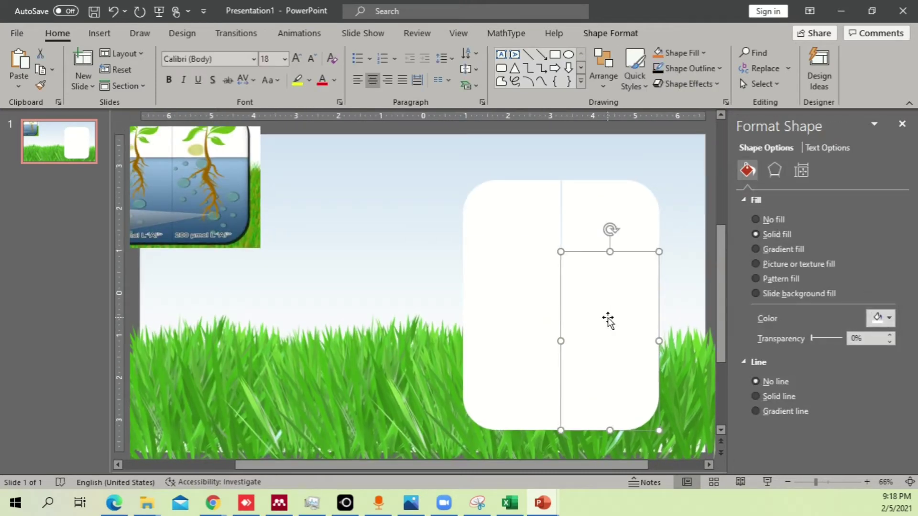
{"action": "left_click", "coordinate": [686, 297]}
{"action": "left_click", "coordinate": [615, 228]}
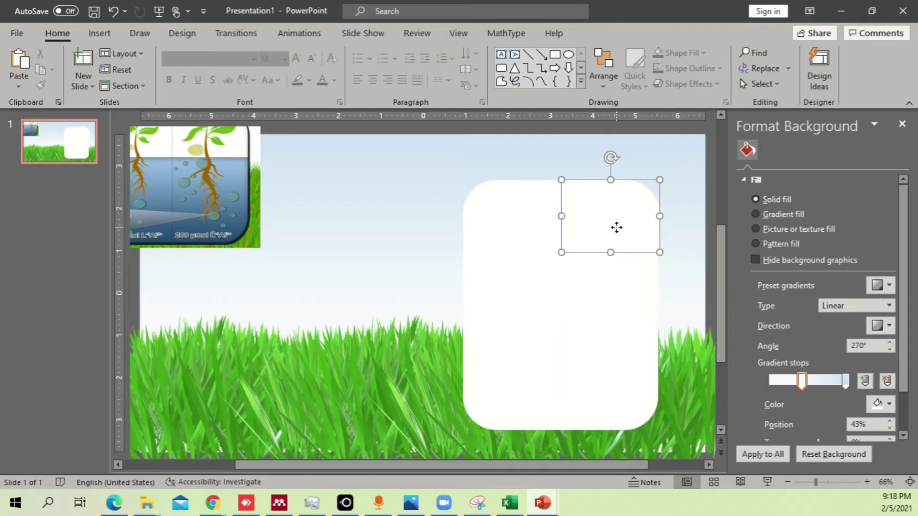
{"action": "key", "text": "ctrl+Left"}
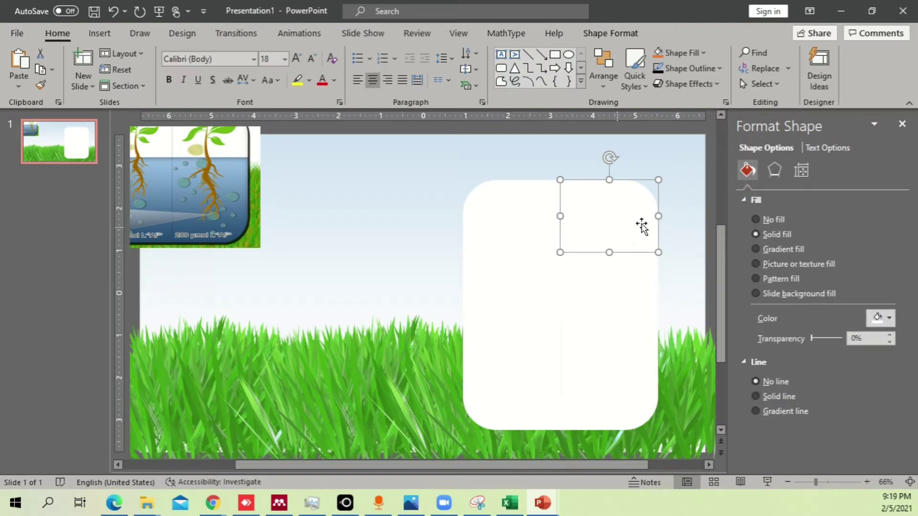
{"action": "left_click", "coordinate": [698, 230]}
Fill both lower compartments with a dark blue sampled from the water in the reference picture
{"action": "left_click", "coordinate": [567, 365]}
{"action": "left_click", "coordinate": [521, 357], "text": "shift"}
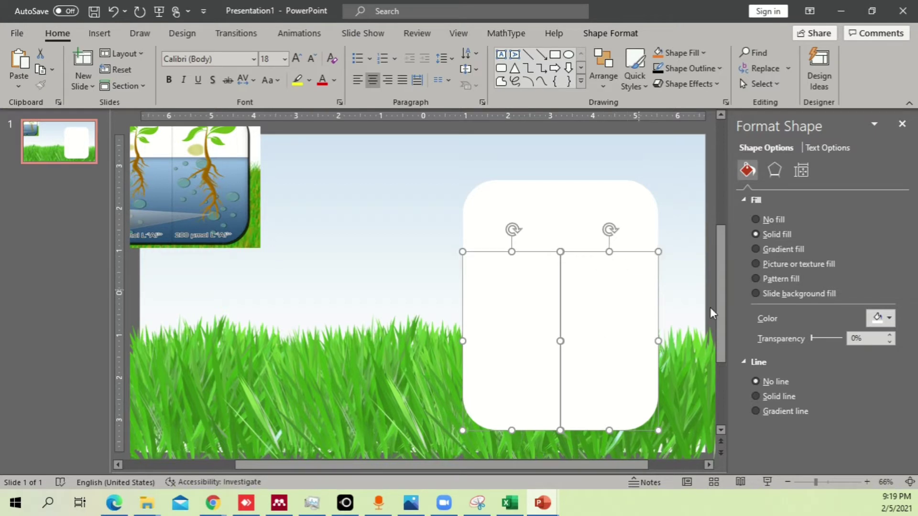
{"action": "left_click", "coordinate": [887, 316]}
{"action": "left_click", "coordinate": [856, 306]}
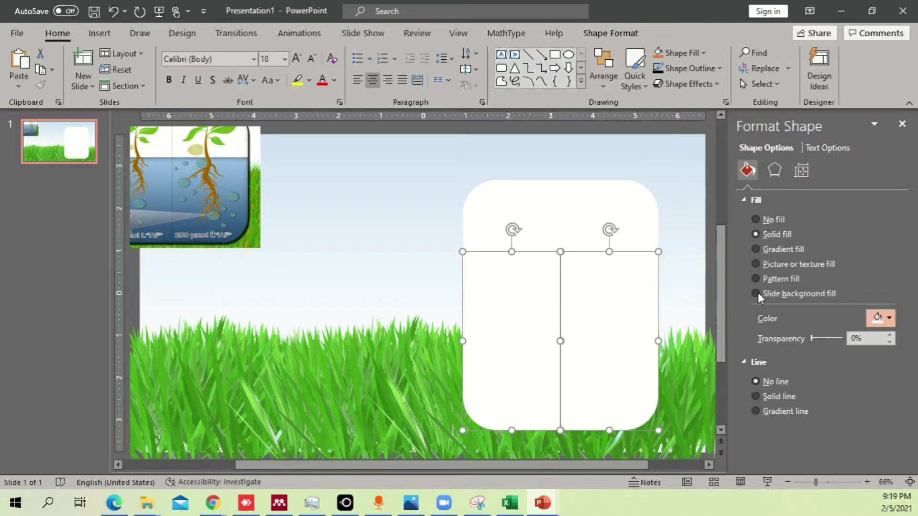
{"action": "left_click", "coordinate": [240, 222]}
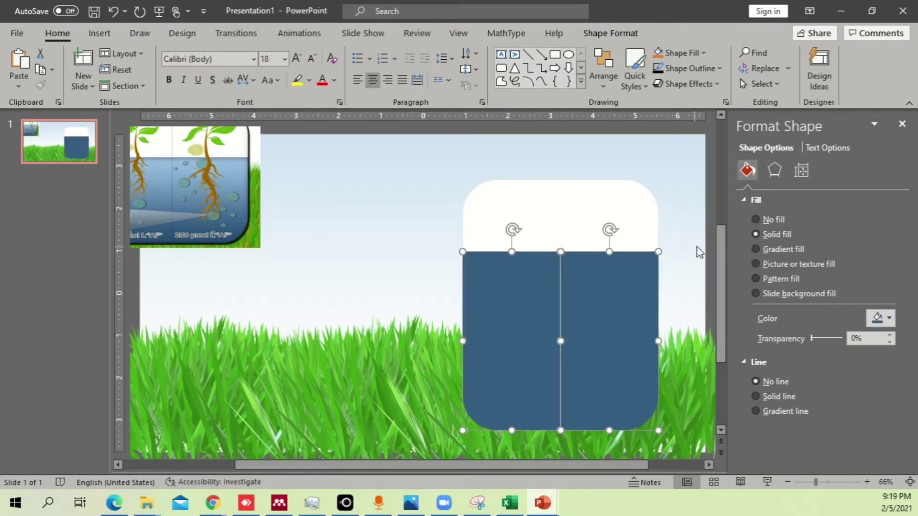
Apply the dark blue radial preset gradient, light at the lower edge, to both lower compartments
{"action": "left_click", "coordinate": [784, 249]}
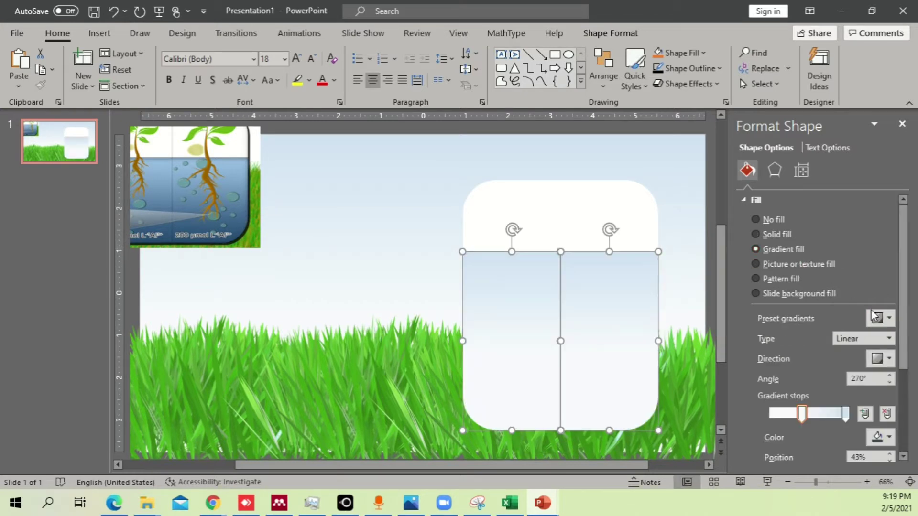
{"action": "left_click", "coordinate": [885, 318]}
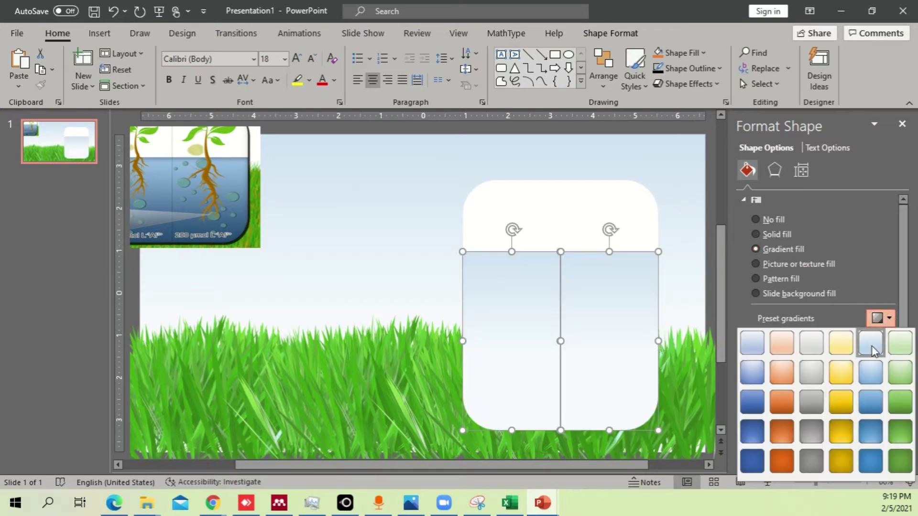
{"action": "left_click", "coordinate": [751, 429]}
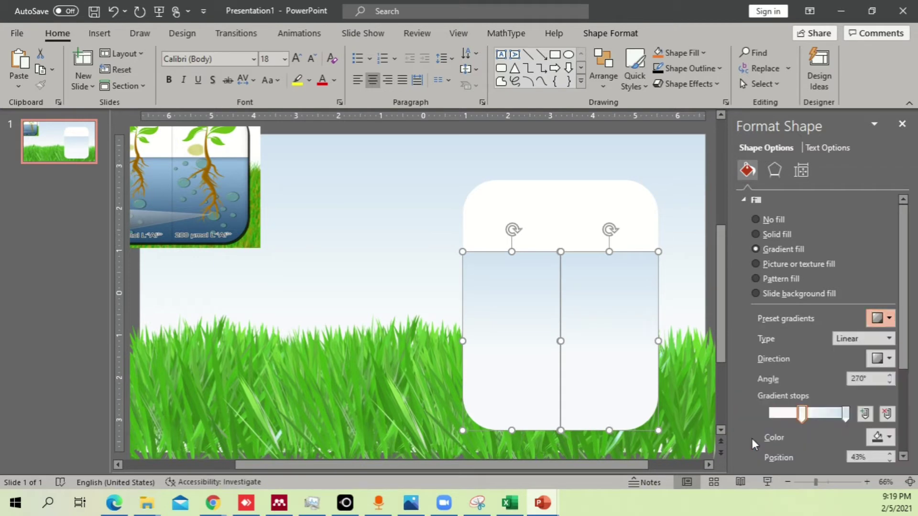
{"action": "left_click", "coordinate": [702, 239]}
Merge the two lower blue container compartments into a single shape with Union
{"action": "left_click", "coordinate": [605, 315]}
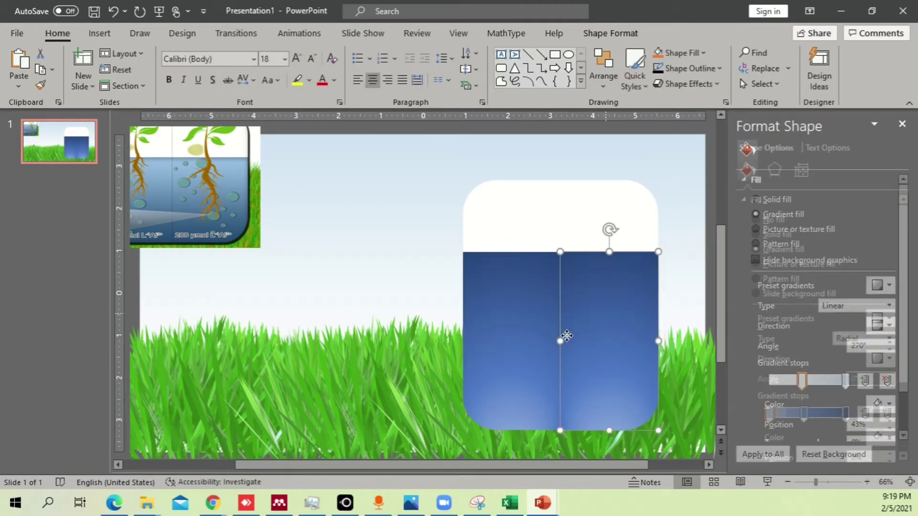
{"action": "left_click", "coordinate": [563, 336], "text": "shift"}
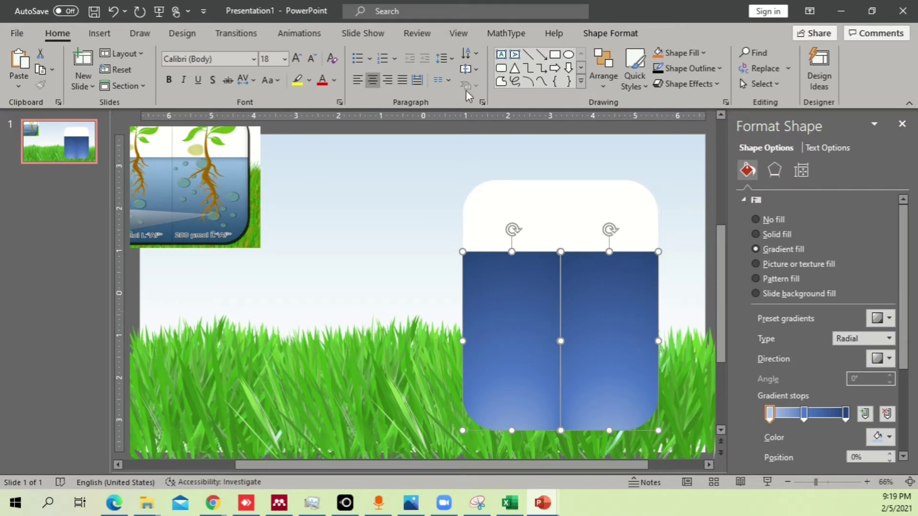
{"action": "left_click", "coordinate": [614, 33]}
{"action": "left_click", "coordinate": [128, 84]}
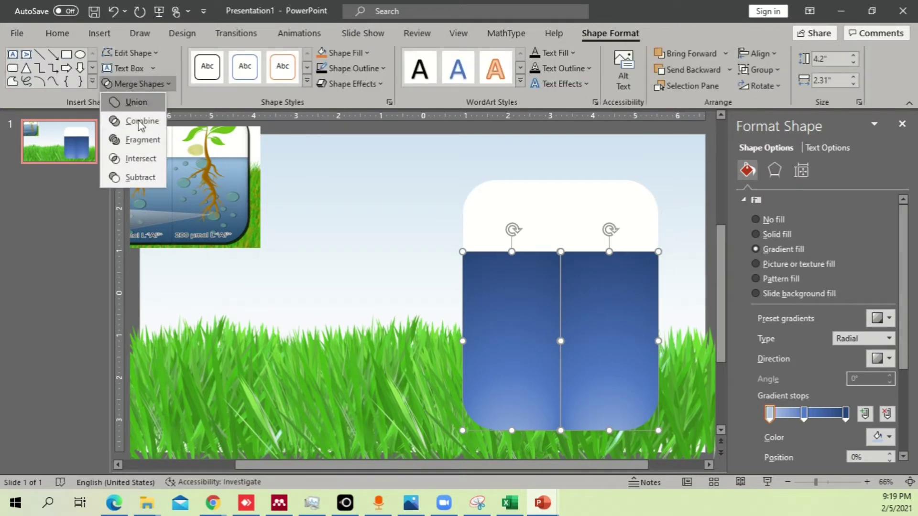
{"action": "left_click", "coordinate": [137, 102]}
{"action": "scroll", "coordinate": [579, 349], "scroll_direction": "down", "scroll_amount": 3}
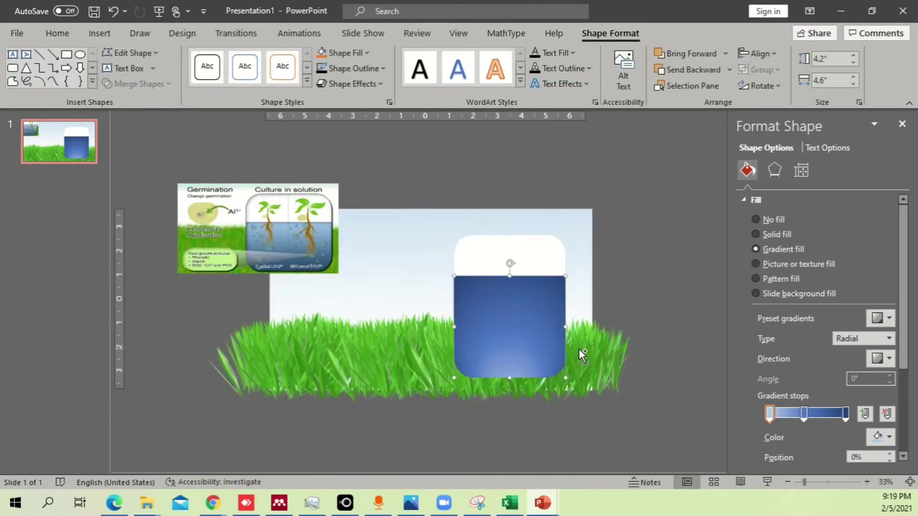
{"action": "scroll", "coordinate": [579, 349], "scroll_direction": "up", "scroll_amount": 3}
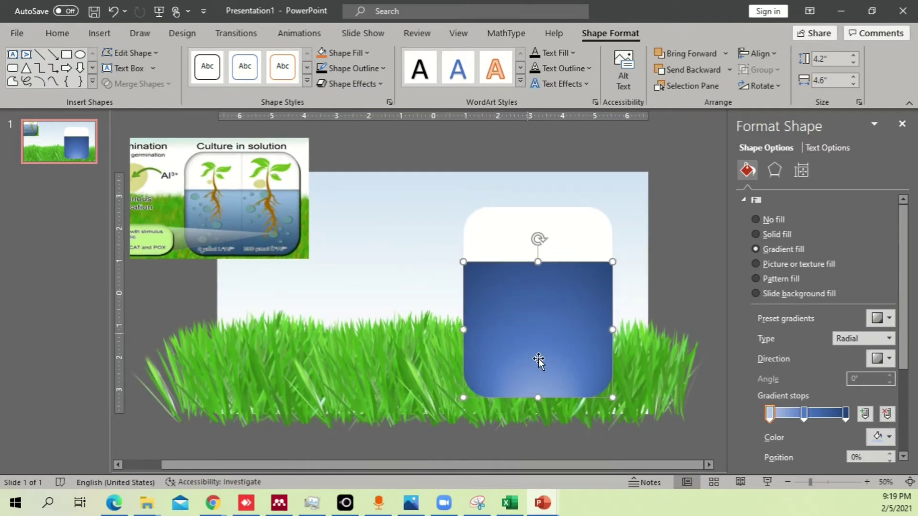
Try lightening the solution's radial gradient by removing the darkest stop and reversing the remaining two stops
{"action": "left_click_drag", "start_coordinate": [803, 416], "coordinate": [813, 415]}
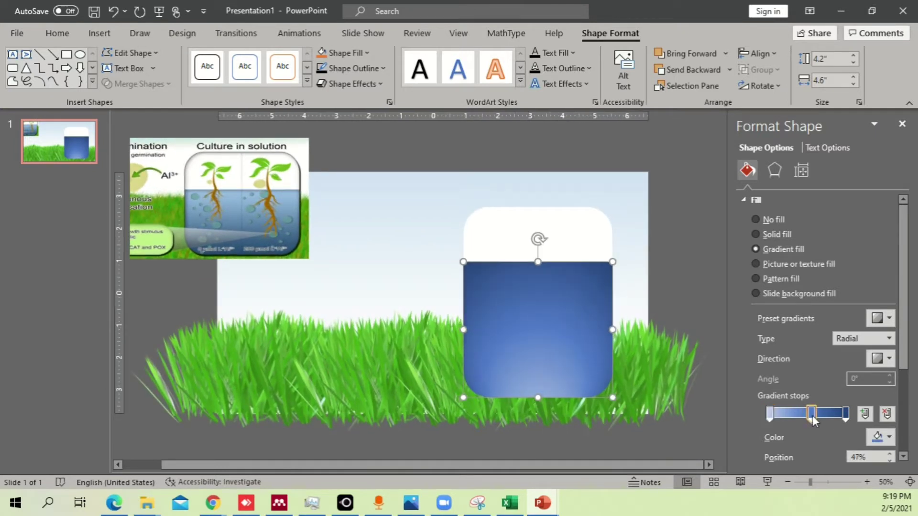
{"action": "left_click", "coordinate": [845, 412]}
{"action": "left_click", "coordinate": [887, 414]}
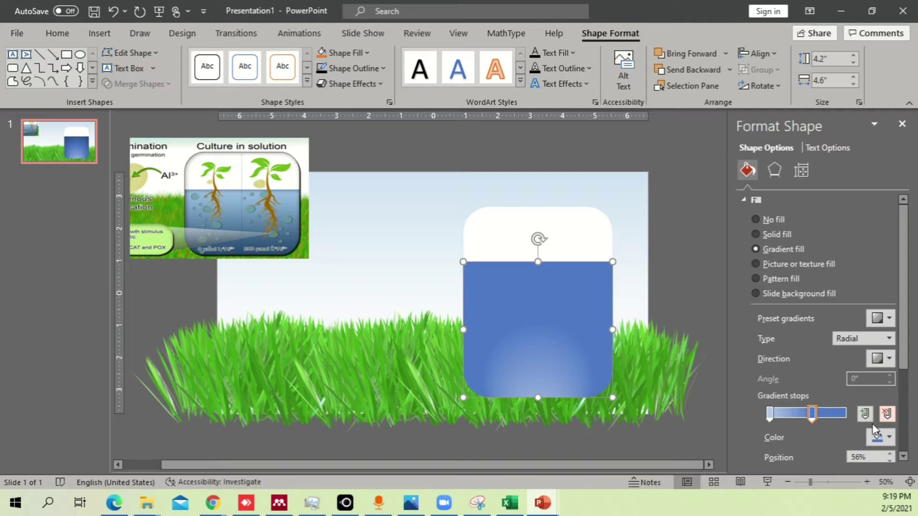
{"action": "left_click_drag", "start_coordinate": [813, 415], "coordinate": [845, 415]}
{"action": "left_click", "coordinate": [771, 414]}
{"action": "mouse_move", "coordinate": [773, 416]}
{"action": "left_mouse_down"}
{"action": "mouse_move", "coordinate": [825, 414]}
{"action": "mouse_move", "coordinate": [764, 417]}
{"action": "left_mouse_up"}
{"action": "left_click_drag", "start_coordinate": [825, 417], "coordinate": [863, 417]}
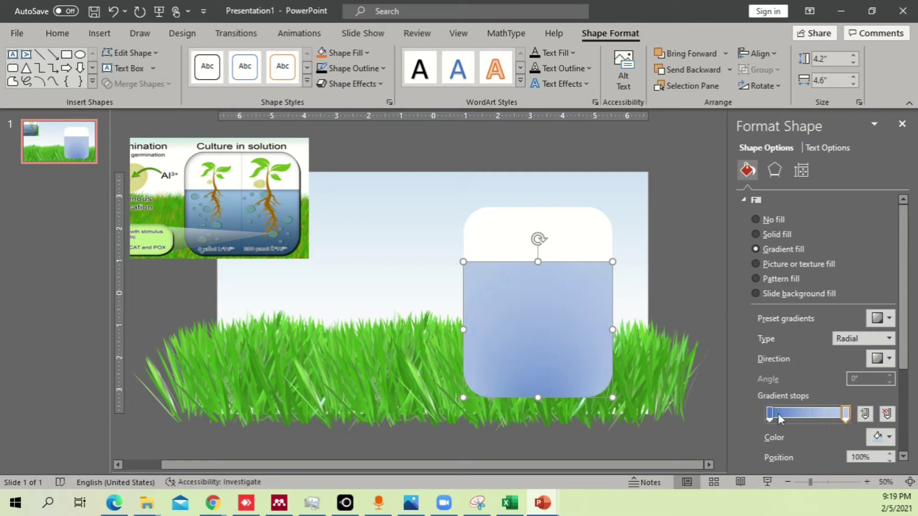
{"action": "left_click_drag", "start_coordinate": [770, 416], "coordinate": [744, 414]}
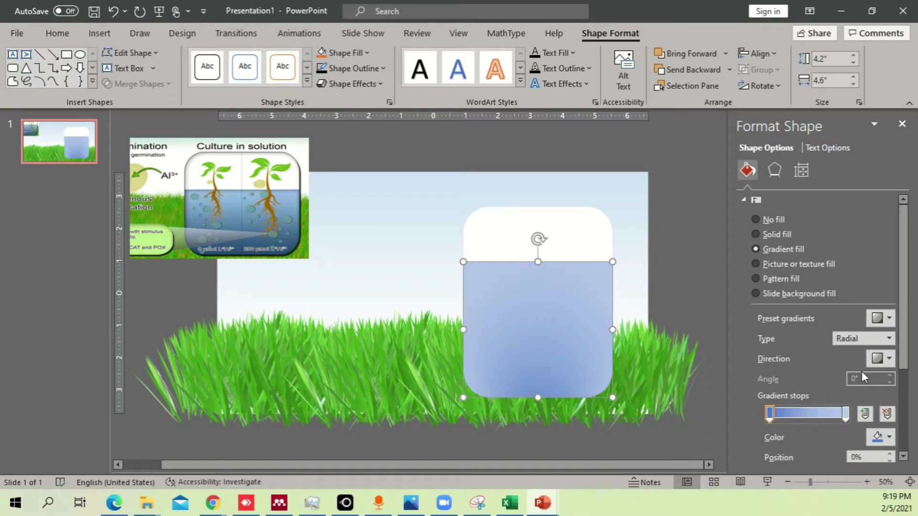
Apply the blue linear preset gradient at 270° to the solution, light at the surface and dark at the base
{"action": "left_click", "coordinate": [888, 319]}
{"action": "left_click", "coordinate": [753, 402]}
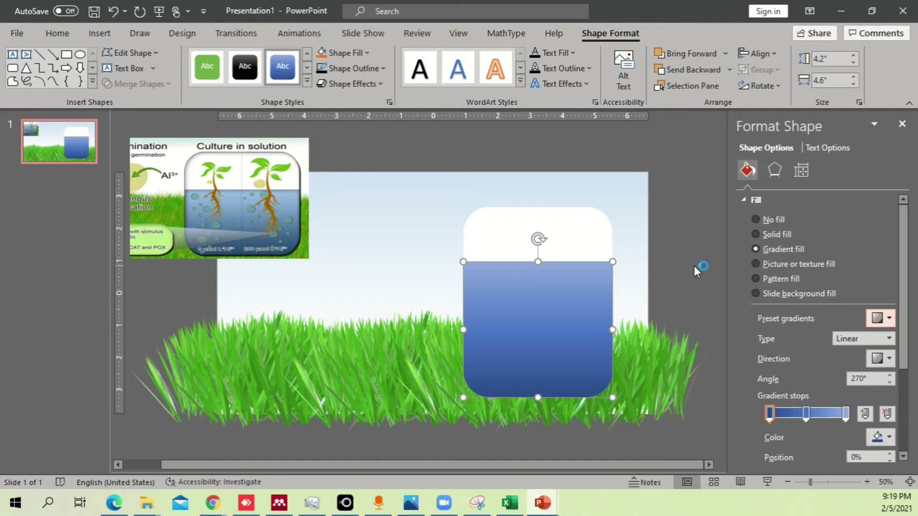
Draw a vertical divider line about 5.9" long down the middle of the container and color it dark gray
{"action": "left_click", "coordinate": [41, 55]}
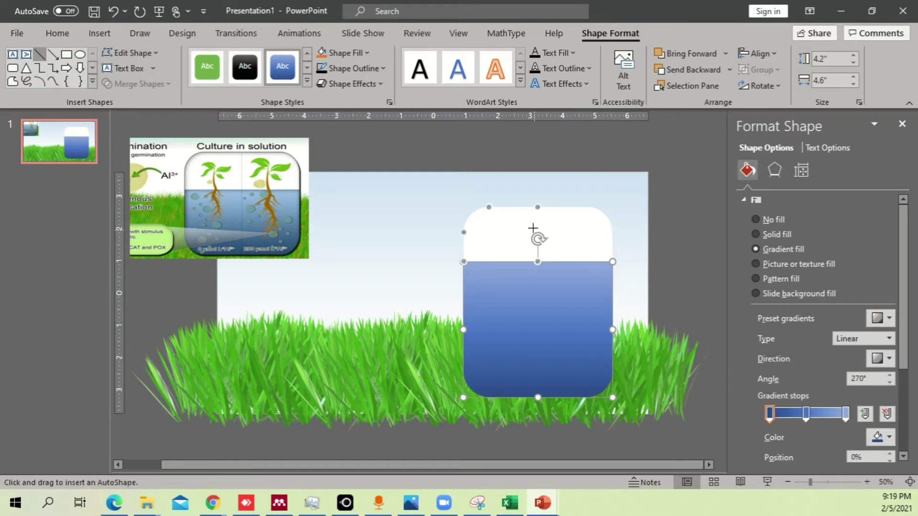
{"action": "left_click_drag", "start_coordinate": [538, 209], "coordinate": [534, 351]}
{"action": "left_click_drag", "start_coordinate": [535, 393], "coordinate": [538, 397]}
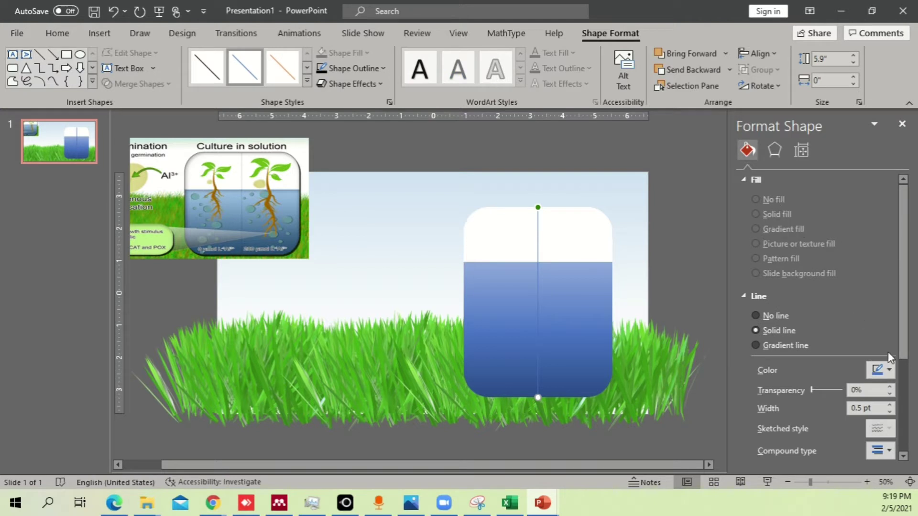
{"action": "left_click", "coordinate": [881, 370]}
{"action": "left_click", "coordinate": [805, 190]}
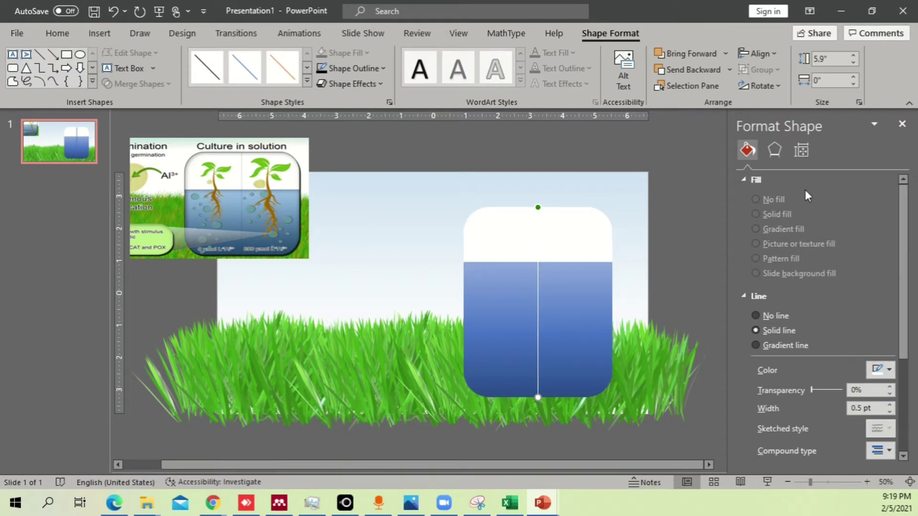
{"action": "left_click", "coordinate": [882, 369]}
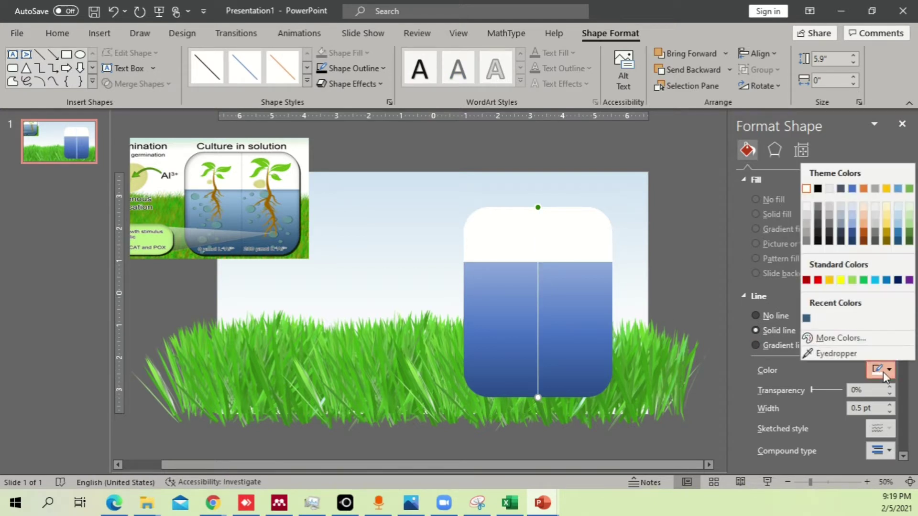
{"action": "left_click", "coordinate": [820, 207]}
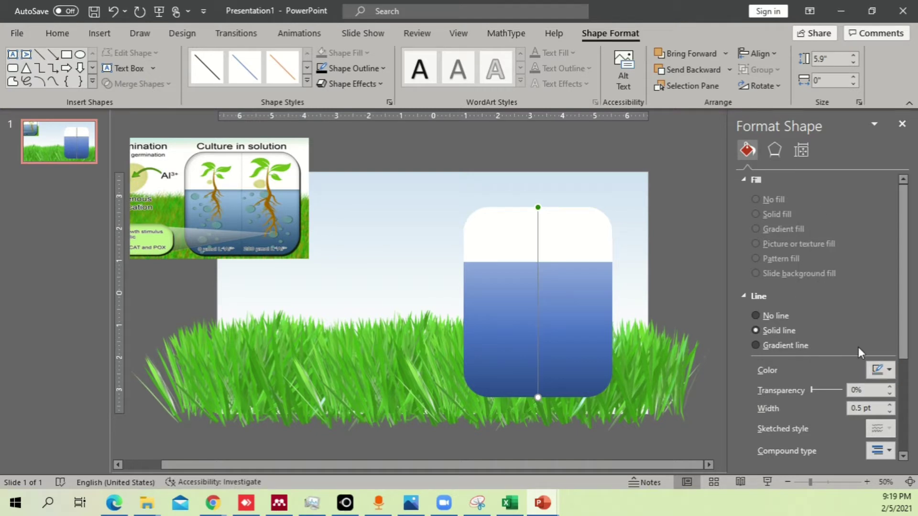
Give the container's divider line a long-dash style and a width of 1 pt
{"action": "scroll", "coordinate": [906, 397], "scroll_direction": "down", "scroll_amount": 3}
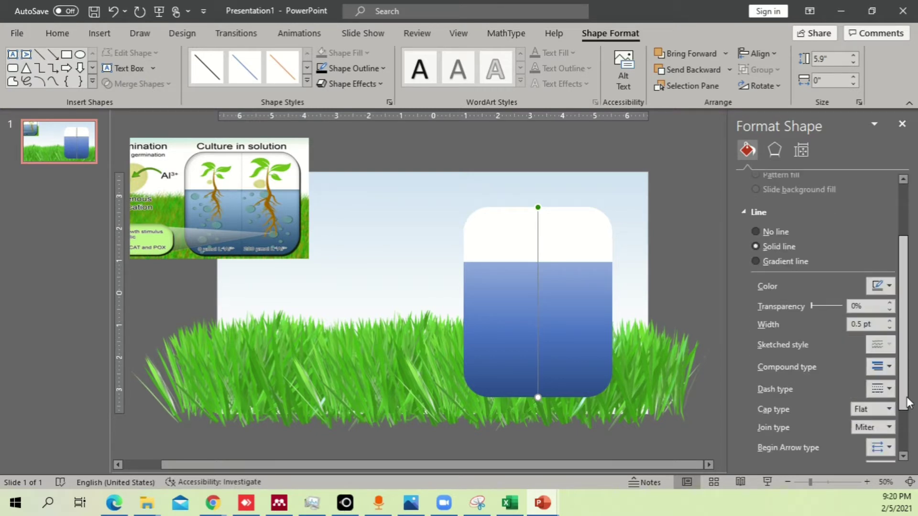
{"action": "left_click", "coordinate": [888, 358]}
{"action": "left_click", "coordinate": [881, 384]}
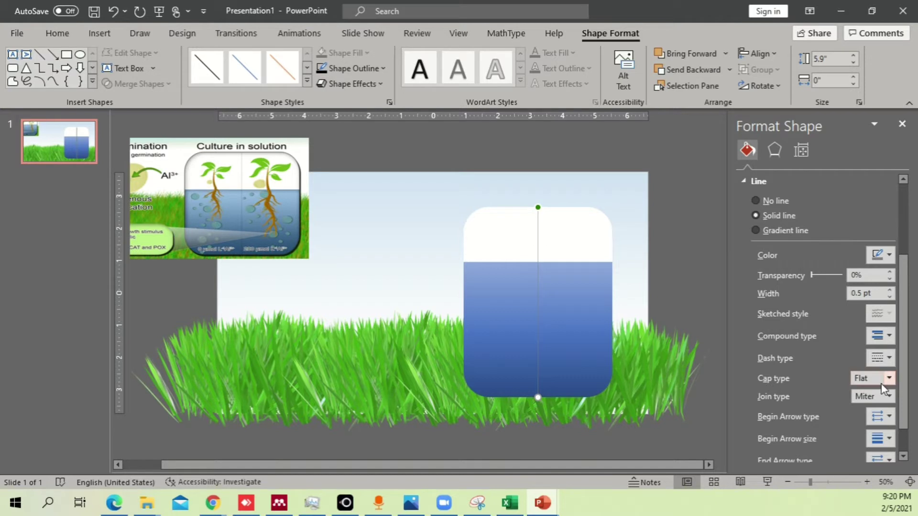
{"action": "left_click", "coordinate": [888, 358]}
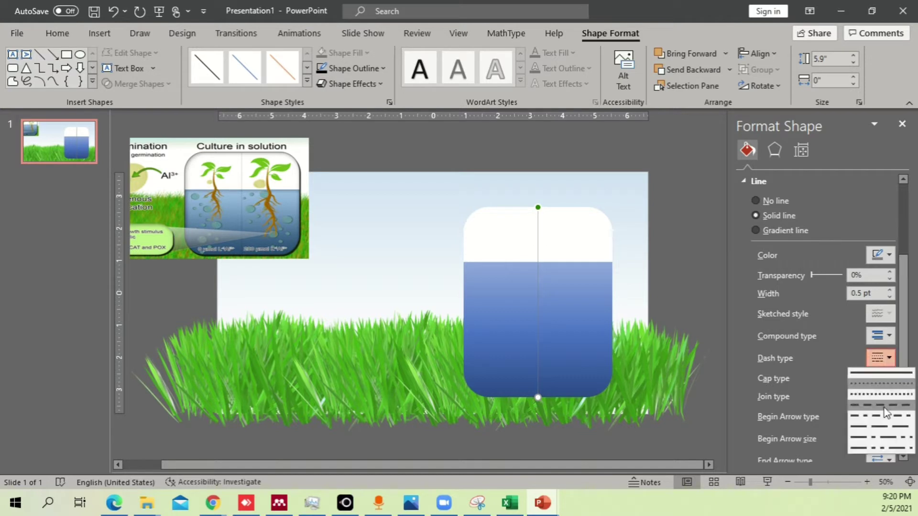
{"action": "left_click", "coordinate": [885, 427]}
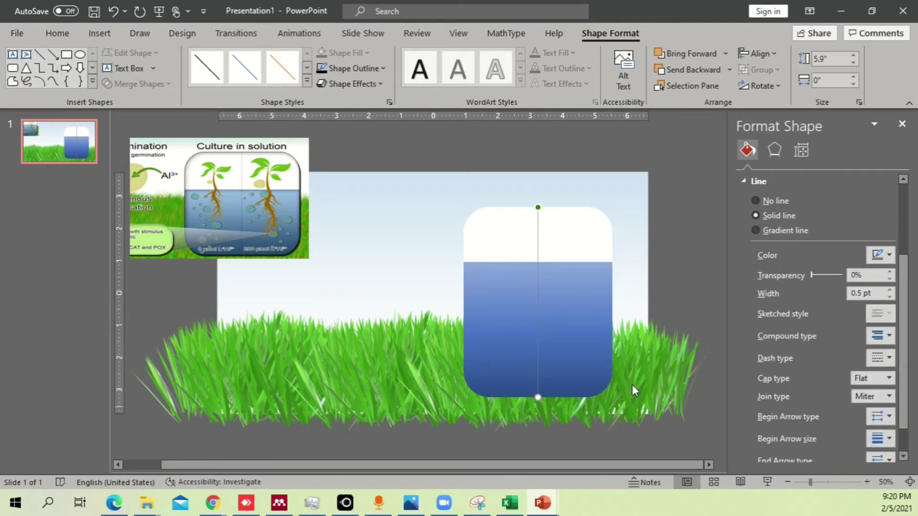
{"action": "left_click", "coordinate": [891, 291]}
{"action": "left_click", "coordinate": [891, 291]}
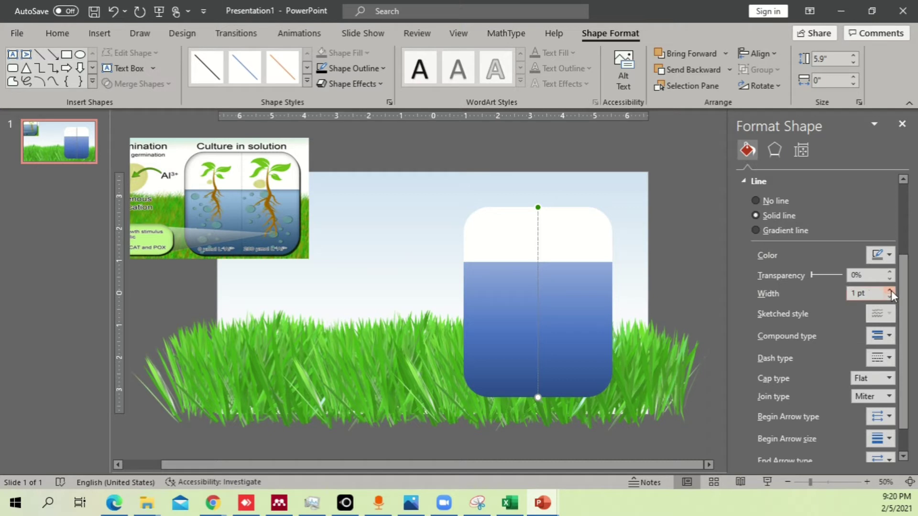
{"action": "left_click", "coordinate": [454, 180]}
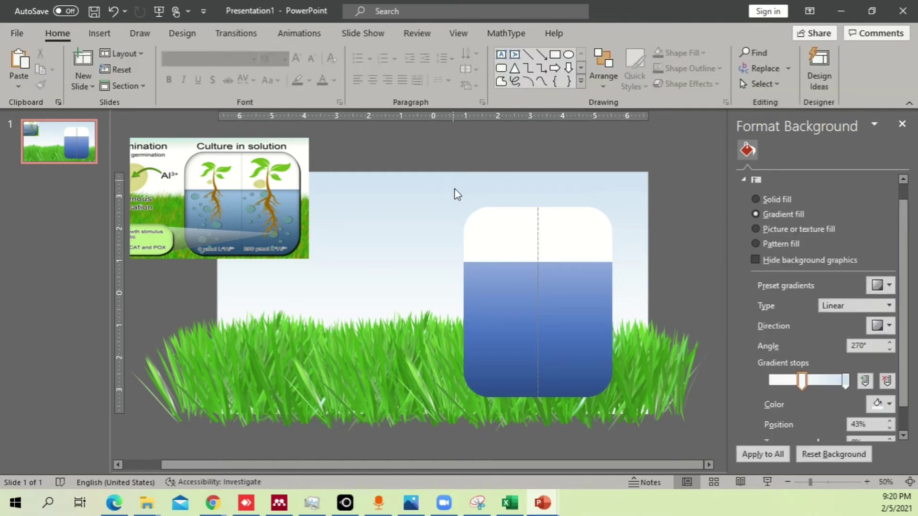
Search the online 3D models for "plants"
{"action": "left_click", "coordinate": [97, 28]}
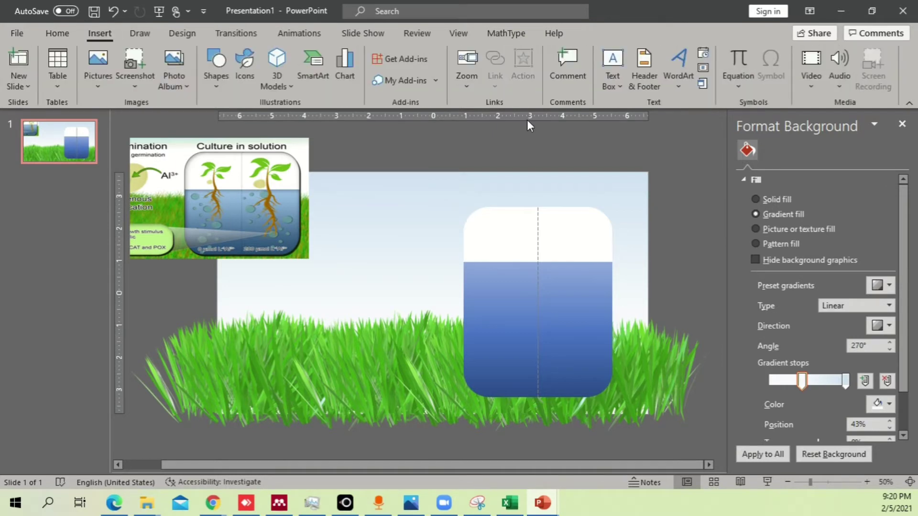
{"action": "left_click", "coordinate": [275, 60]}
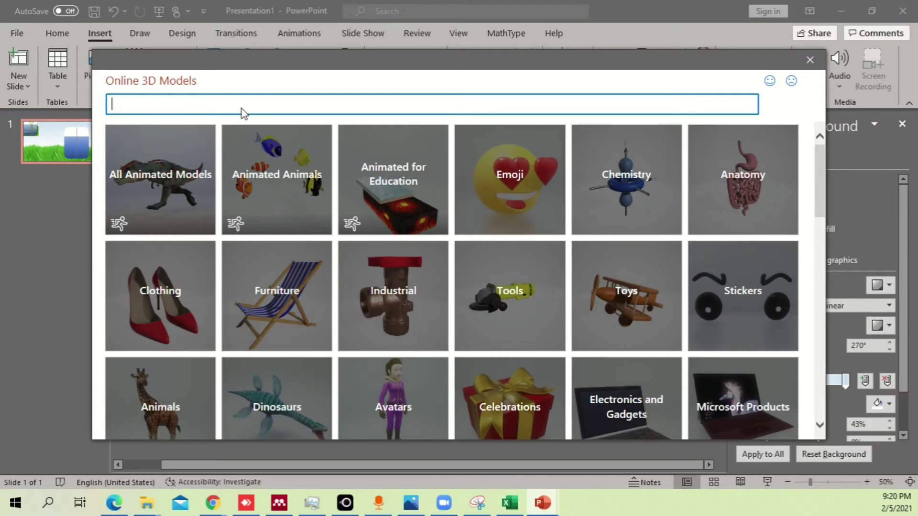
{"action": "type", "text": "plants"}
{"action": "key", "text": "Return"}
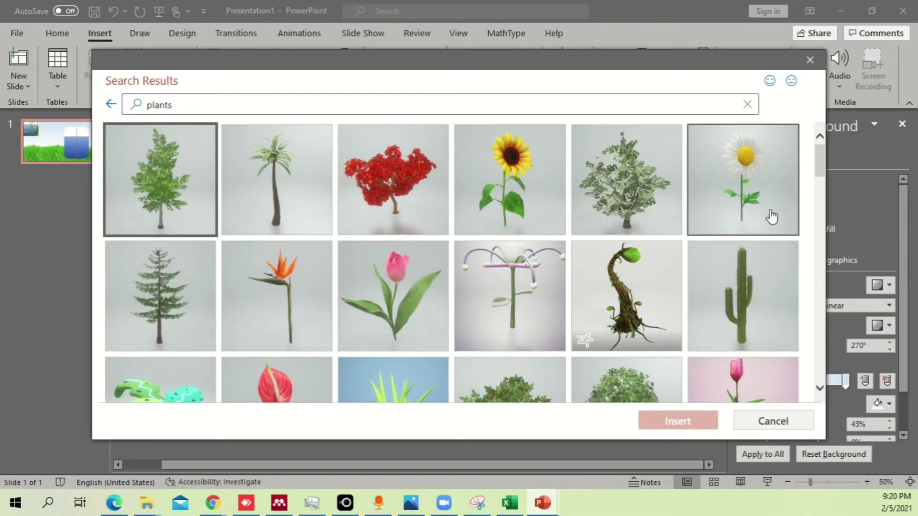
Look through the plant models for a seedling with roots like the reference, and close the library without inserting one
{"action": "scroll", "coordinate": [765, 210], "scroll_direction": "down", "scroll_amount": 3}
{"action": "scroll", "coordinate": [749, 206], "scroll_direction": "down", "scroll_amount": 3}
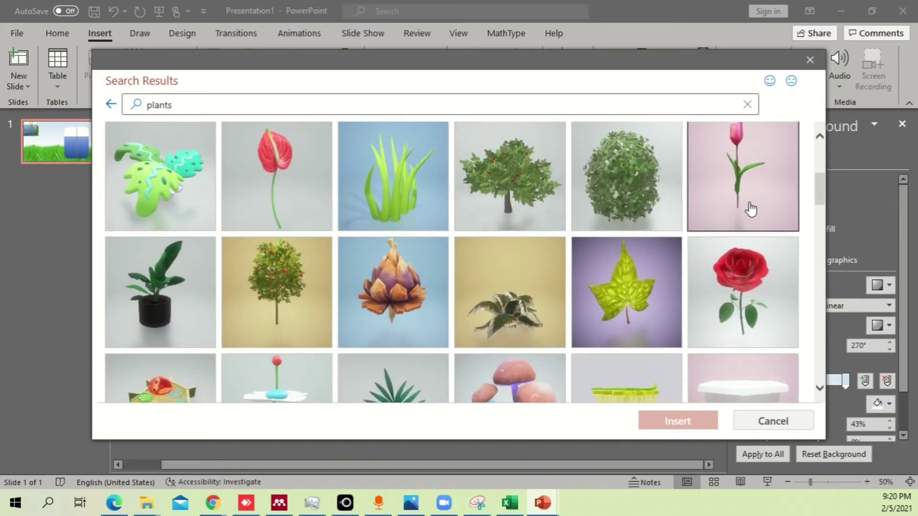
{"action": "scroll", "coordinate": [751, 210], "scroll_direction": "down", "scroll_amount": 9}
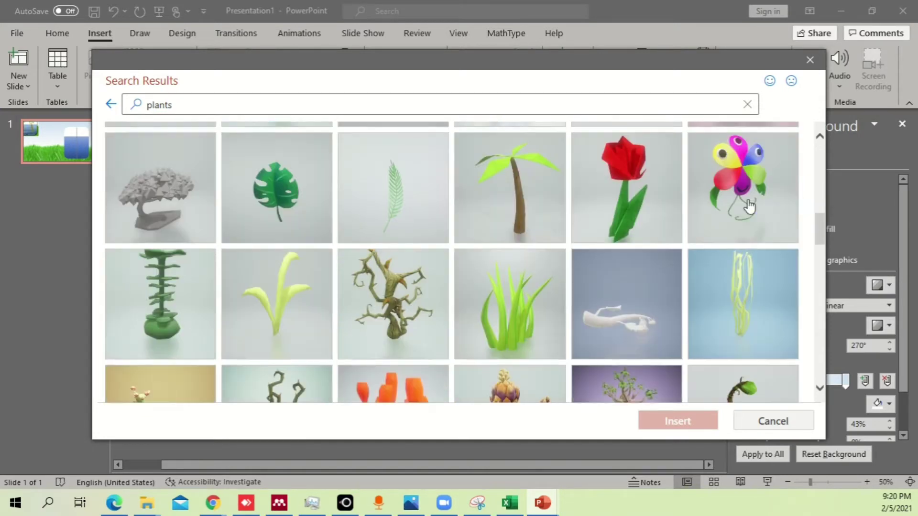
{"action": "scroll", "coordinate": [749, 206], "scroll_direction": "down", "scroll_amount": 3}
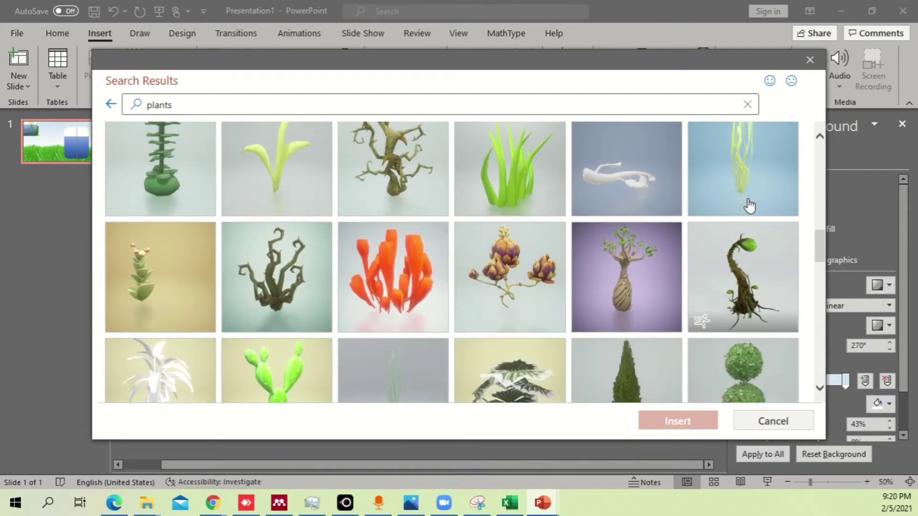
{"action": "scroll", "coordinate": [749, 206], "scroll_direction": "down", "scroll_amount": 3}
{"action": "scroll", "coordinate": [750, 205], "scroll_direction": "up", "scroll_amount": 8}
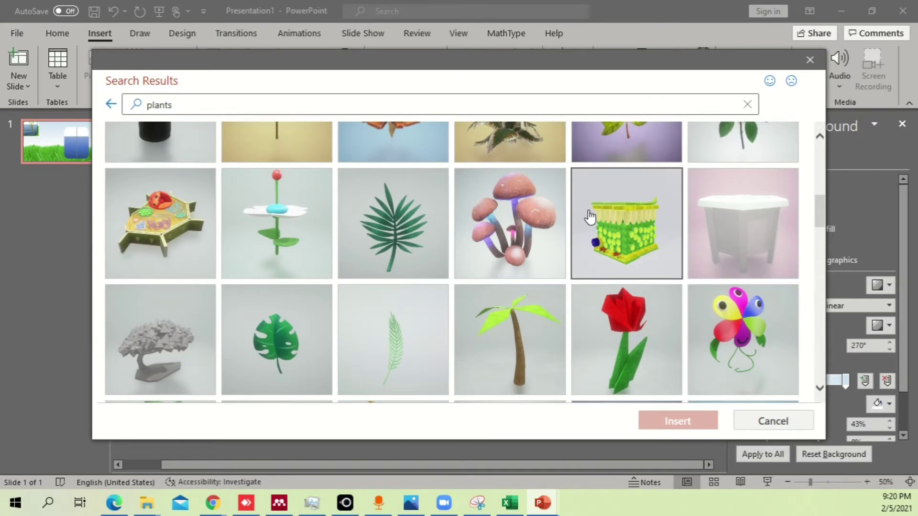
{"action": "scroll", "coordinate": [579, 248], "scroll_direction": "up", "scroll_amount": 3}
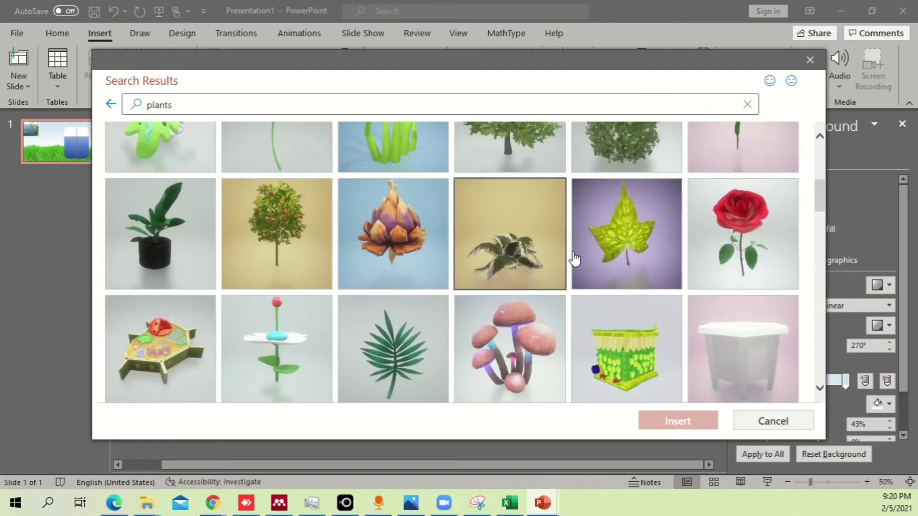
{"action": "left_click", "coordinate": [288, 359]}
{"action": "left_click", "coordinate": [319, 307]}
{"action": "scroll", "coordinate": [478, 311], "scroll_direction": "up", "scroll_amount": 5}
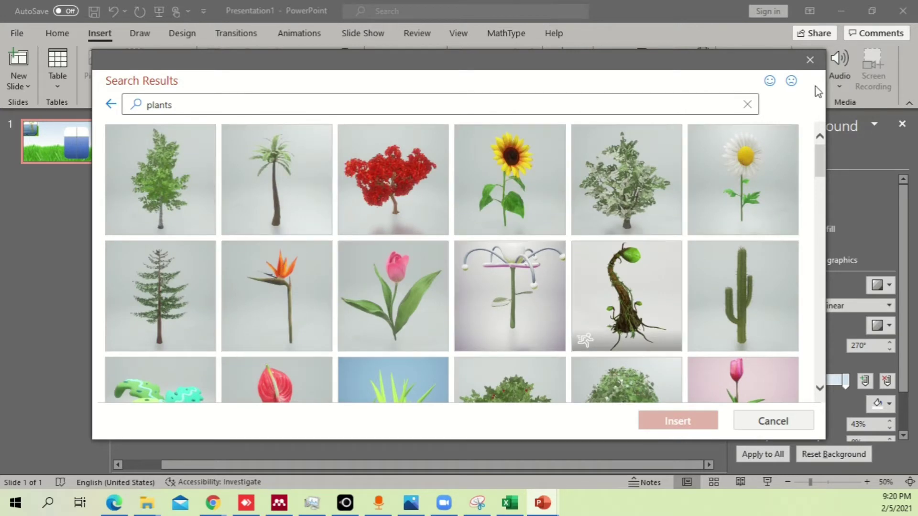
{"action": "left_click", "coordinate": [810, 59]}
Enlarge the reference picture to about 12.15" wide and 6.83" high
{"action": "left_click", "coordinate": [298, 248]}
{"action": "left_click_drag", "start_coordinate": [309, 278], "coordinate": [402, 352]}
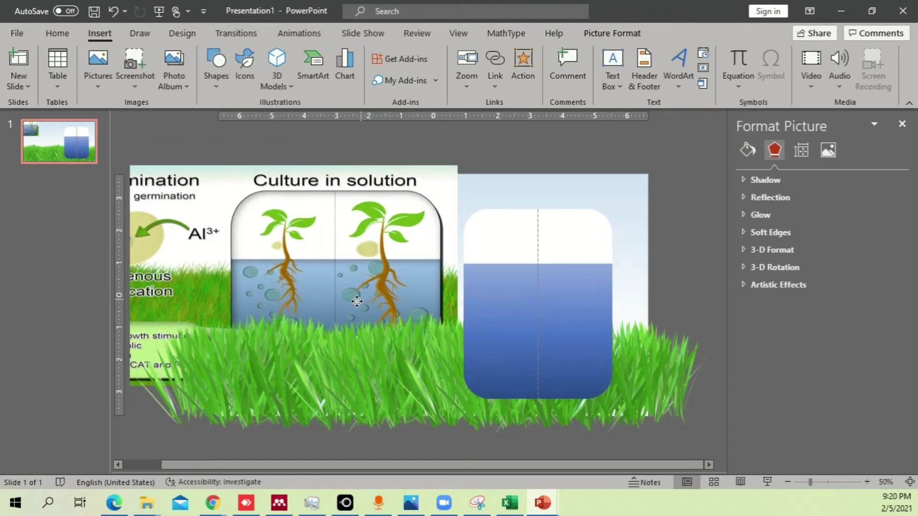
{"action": "scroll", "coordinate": [456, 260], "scroll_direction": "up", "scroll_amount": 5, "text": "ctrl"}
{"action": "scroll", "coordinate": [526, 269], "scroll_direction": "down", "scroll_amount": 5}
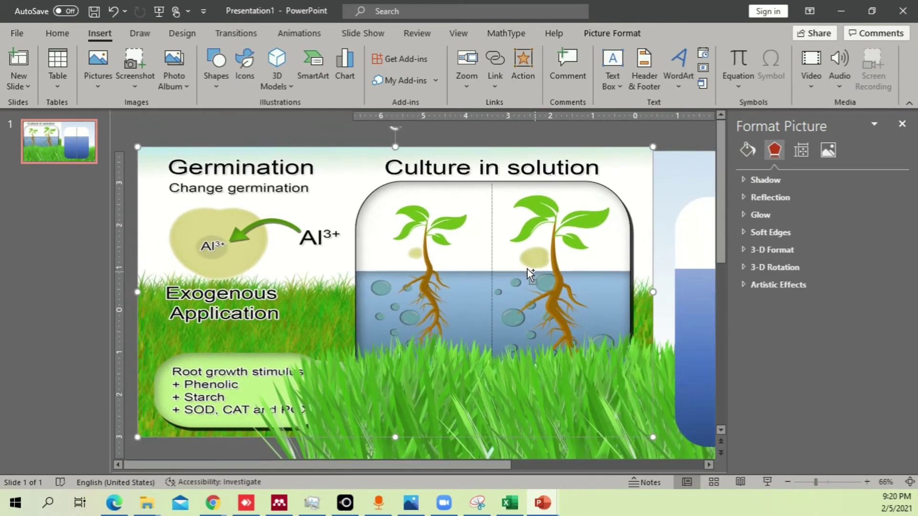
Move the enlarged reference picture up and away from the container, and place a duplicate of it over the container
{"action": "double_click", "coordinate": [380, 229]}
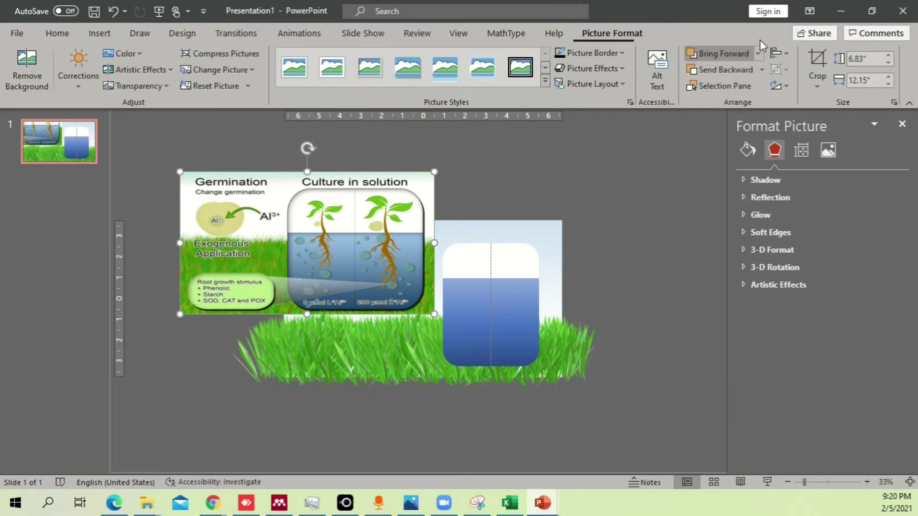
{"action": "left_click_drag", "start_coordinate": [403, 206], "coordinate": [358, 193]}
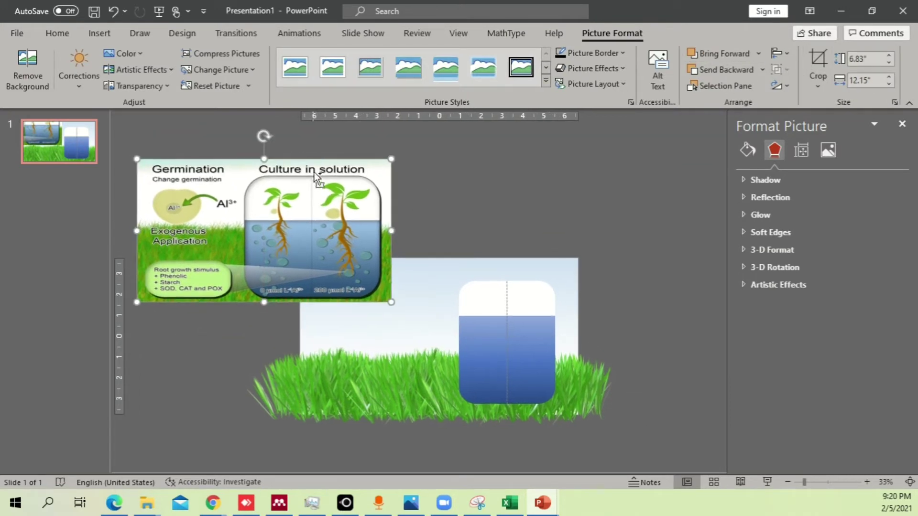
{"action": "left_click_drag", "start_coordinate": [343, 233], "coordinate": [604, 299]}
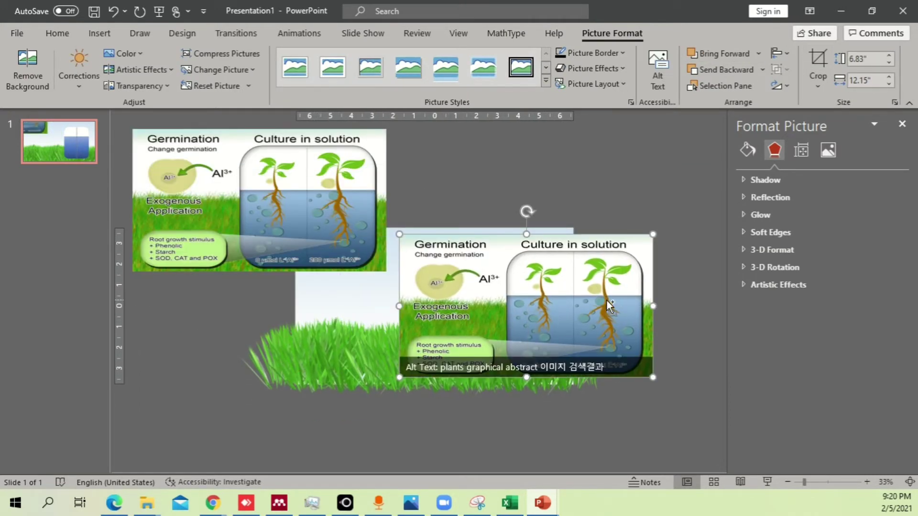
Crop the duplicate reference picture to only the right-hand seedling and its roots, about 2.6" wide and 4.97" high
{"action": "scroll", "coordinate": [603, 297], "scroll_direction": "up", "scroll_amount": 3}
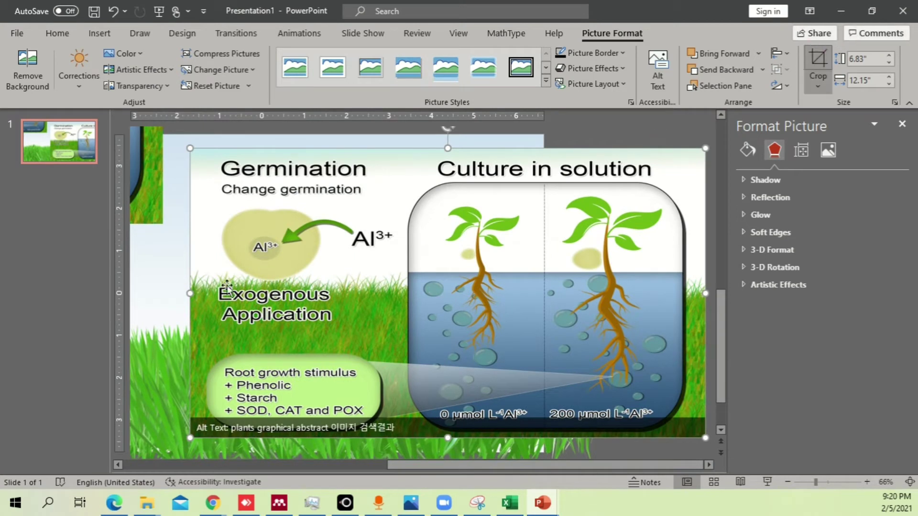
{"action": "left_click", "coordinate": [818, 59]}
{"action": "left_click_drag", "start_coordinate": [190, 294], "coordinate": [415, 293]}
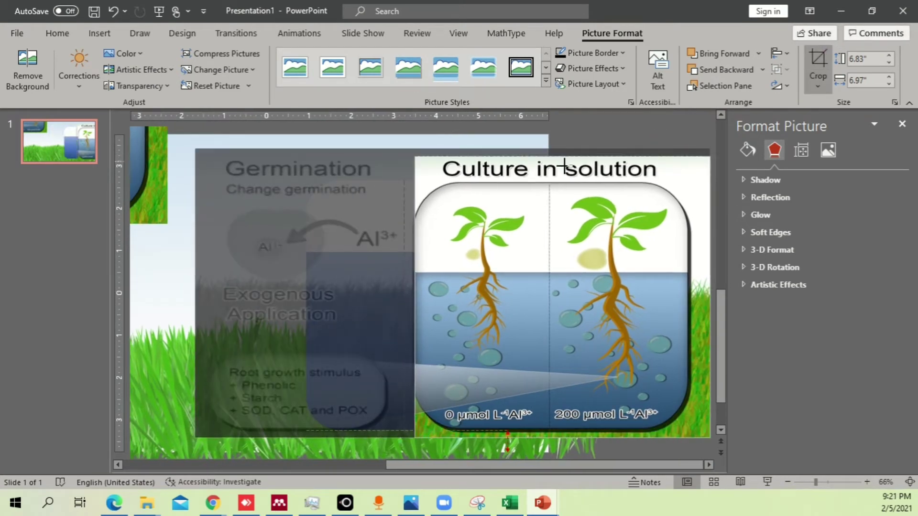
{"action": "left_click_drag", "start_coordinate": [562, 151], "coordinate": [565, 186]}
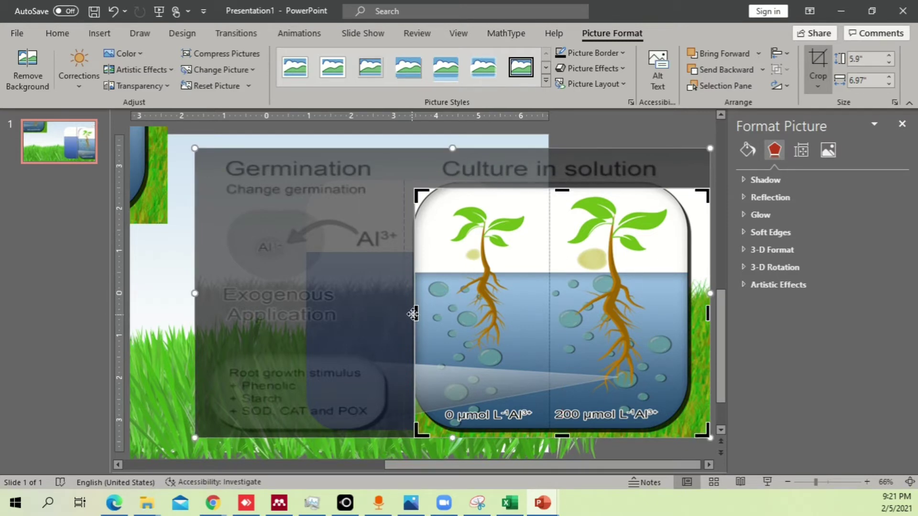
{"action": "left_click_drag", "start_coordinate": [410, 314], "coordinate": [565, 313]}
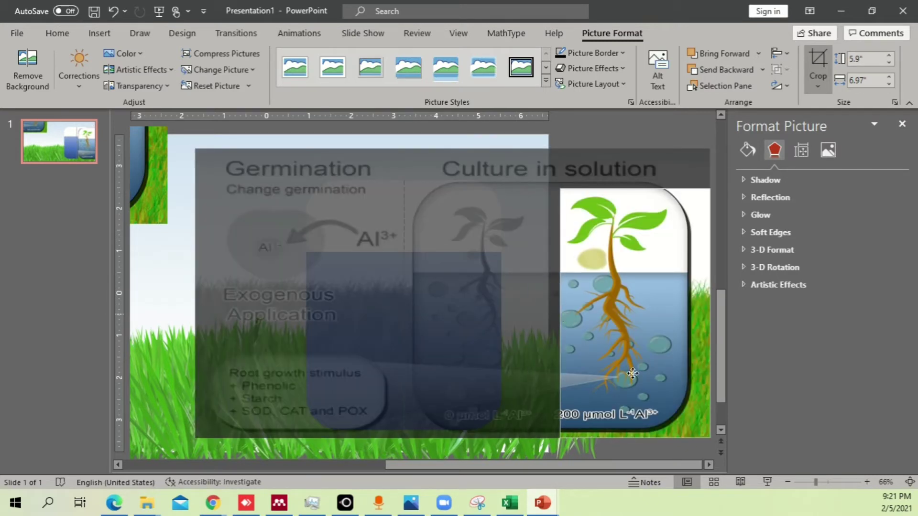
{"action": "left_click", "coordinate": [639, 425]}
{"action": "left_click_drag", "start_coordinate": [639, 424], "coordinate": [639, 398]}
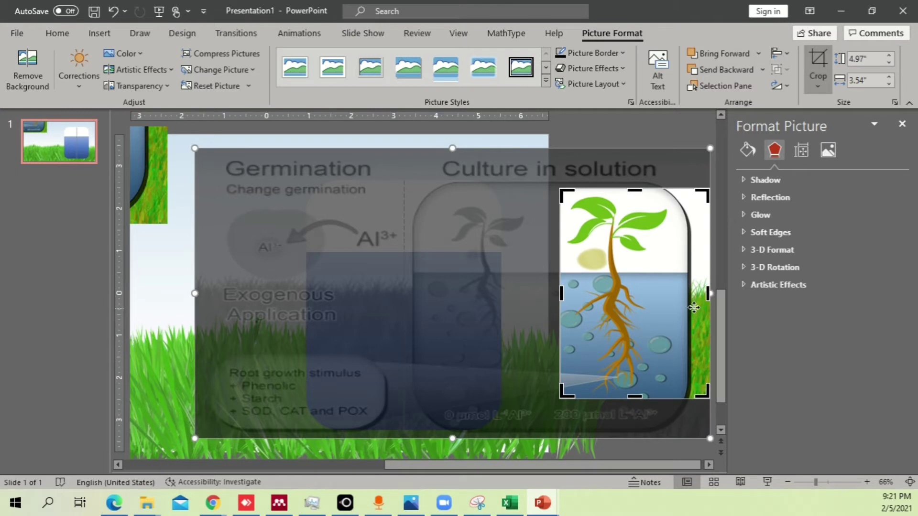
{"action": "left_click_drag", "start_coordinate": [707, 292], "coordinate": [671, 300]}
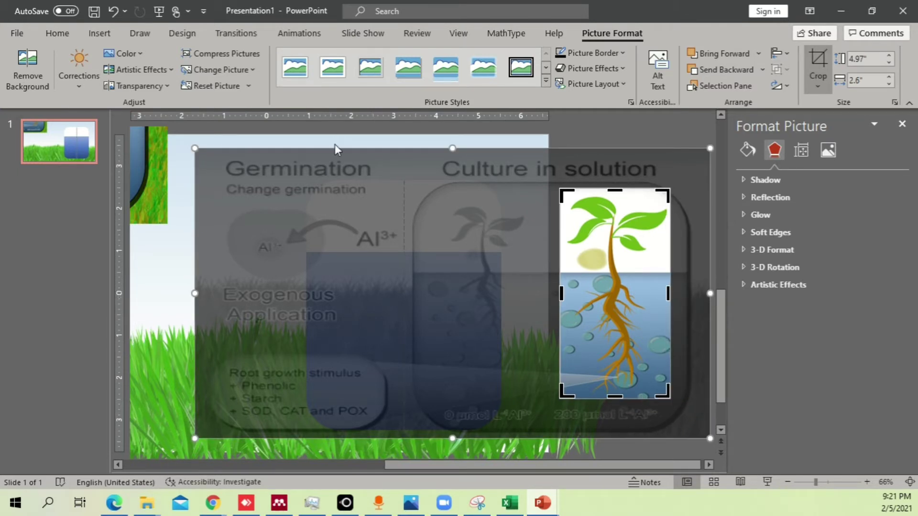
{"action": "left_click", "coordinate": [629, 145]}
Remove the cropped picture's background, keeping all the leaves and marking the bubble beside the root for removal
{"action": "left_click", "coordinate": [658, 229]}
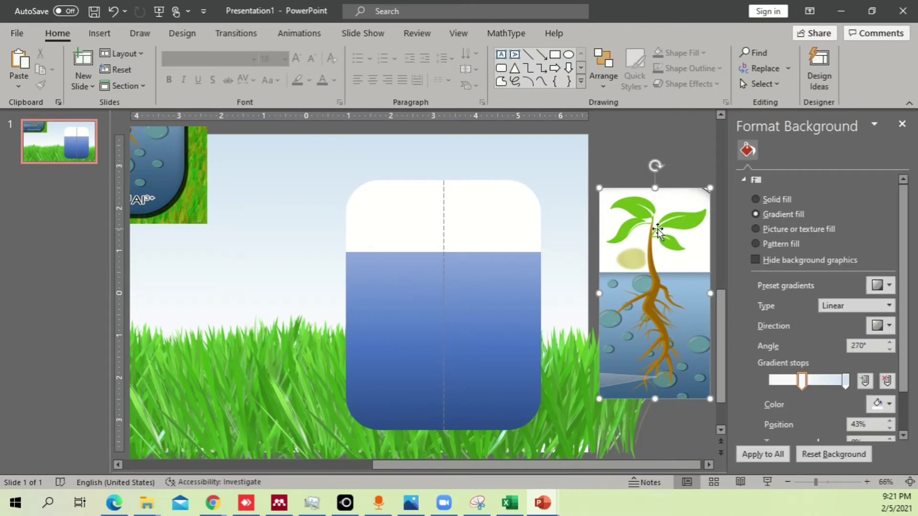
{"action": "left_click", "coordinate": [27, 69]}
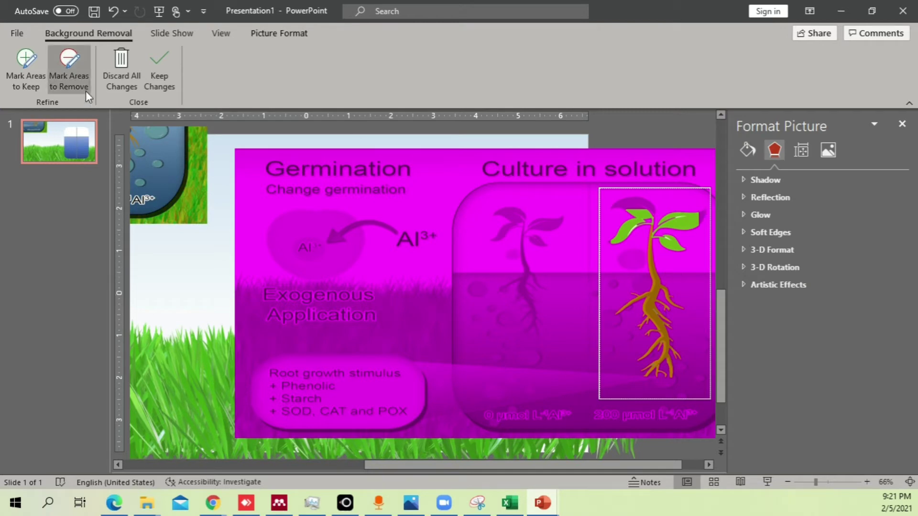
{"action": "left_click", "coordinate": [19, 75]}
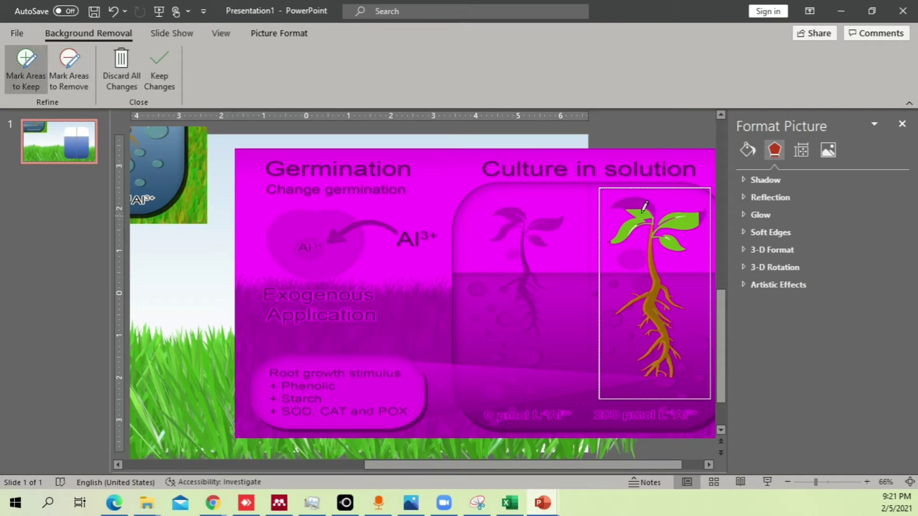
{"action": "left_click_drag", "start_coordinate": [684, 212], "coordinate": [645, 209]}
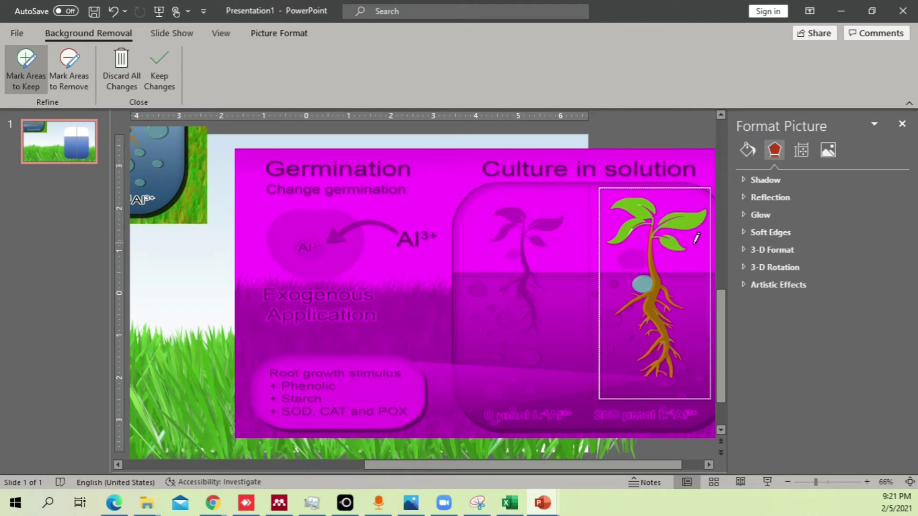
{"action": "left_click", "coordinate": [87, 92]}
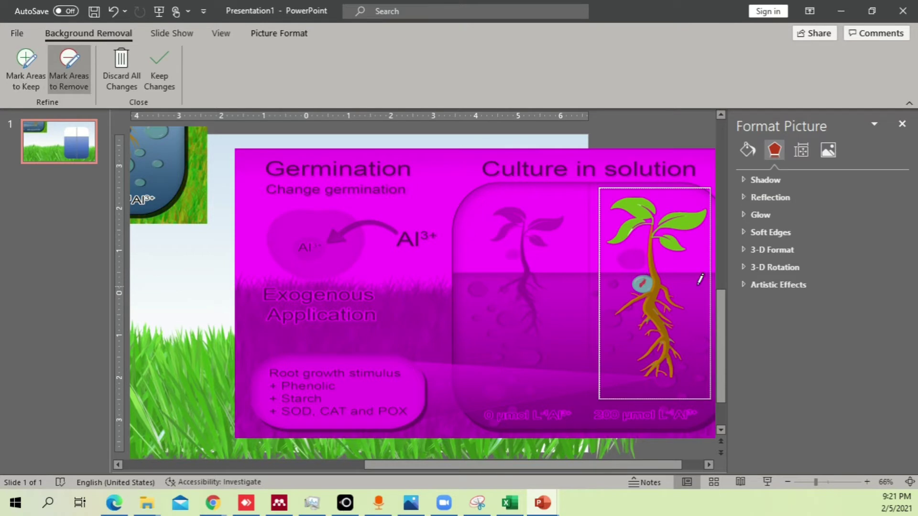
{"action": "left_click", "coordinate": [160, 63]}
Place the seedling in the container's right half, shrink it to about 2.2" by 4.2", and put a duplicate in the left half
{"action": "left_click_drag", "start_coordinate": [666, 266], "coordinate": [494, 273]}
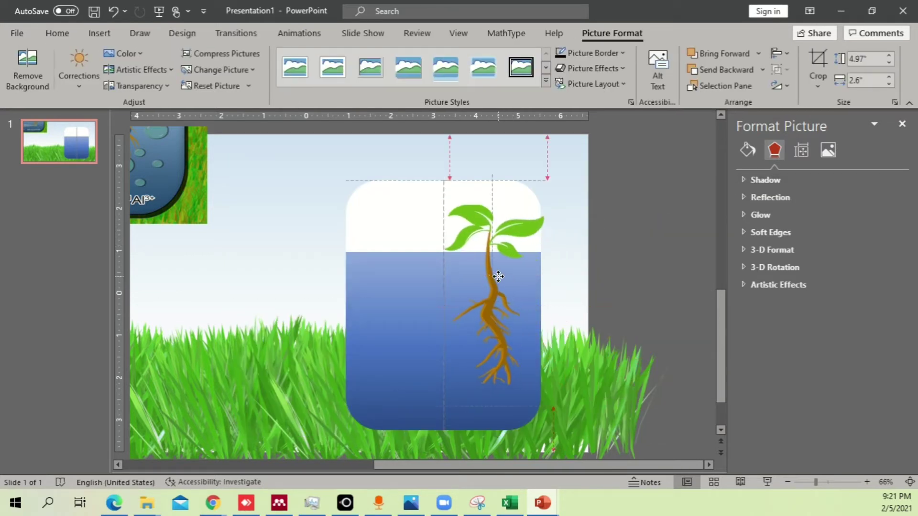
{"action": "scroll", "coordinate": [516, 246], "scroll_direction": "left", "scroll_amount": 2}
{"action": "mouse_move", "coordinate": [574, 199]}
{"action": "left_mouse_down"}
{"action": "mouse_move", "coordinate": [560, 203]}
{"action": "mouse_move", "coordinate": [579, 194]}
{"action": "mouse_move", "coordinate": [560, 213]}
{"action": "mouse_move", "coordinate": [570, 215]}
{"action": "left_mouse_up"}
{"action": "left_click_drag", "start_coordinate": [530, 237], "coordinate": [440, 219]}
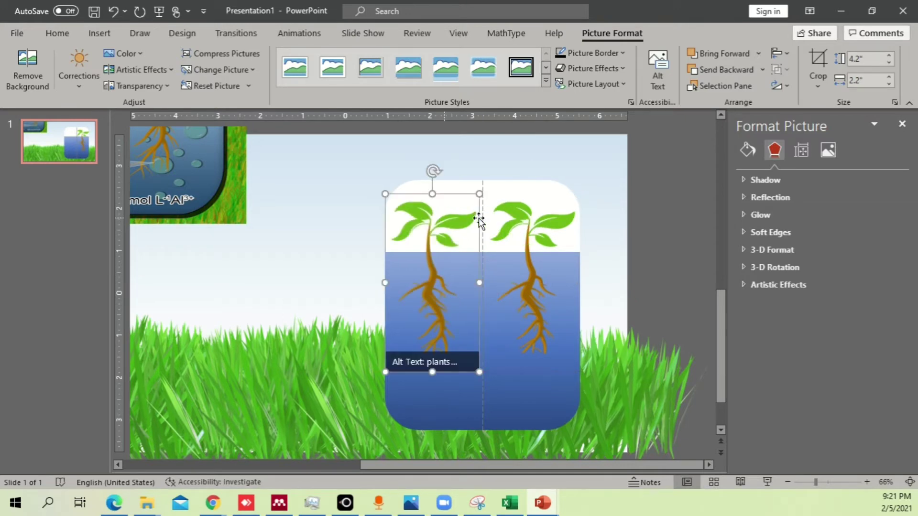
Shorten the blue solution slightly from its lower edge and fit the dashed divider line to the container's new height
{"action": "scroll", "coordinate": [600, 249], "scroll_direction": "down", "scroll_amount": 2}
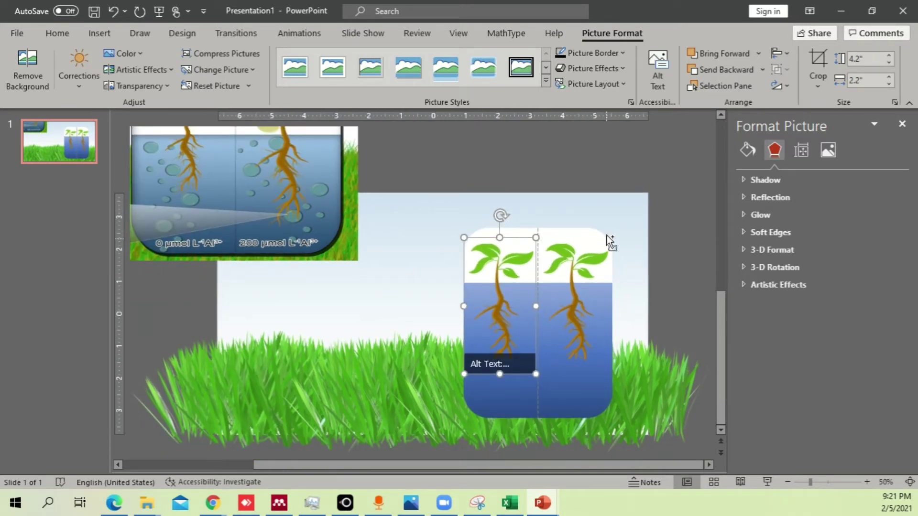
{"action": "scroll", "coordinate": [605, 247], "scroll_direction": "down", "scroll_amount": 3}
{"action": "left_click", "coordinate": [543, 276]}
{"action": "scroll", "coordinate": [543, 276], "scroll_direction": "up", "scroll_amount": 1}
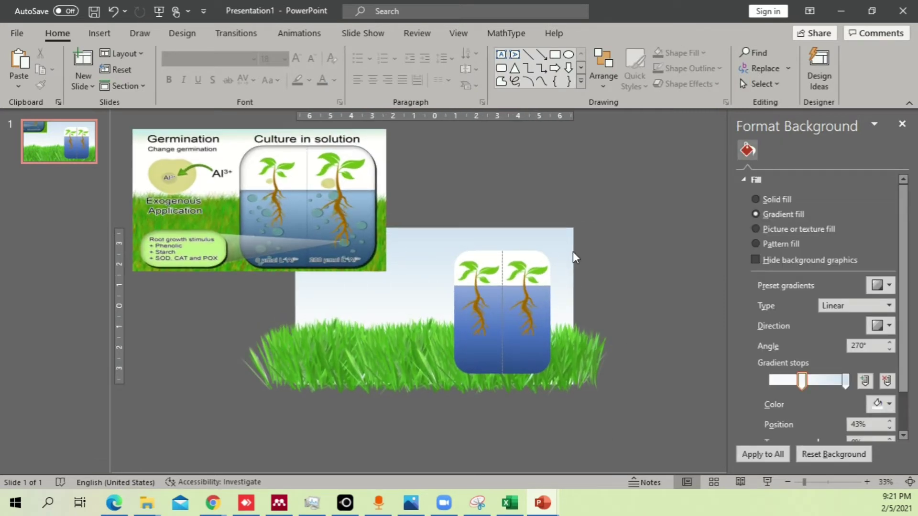
{"action": "left_click", "coordinate": [545, 335]}
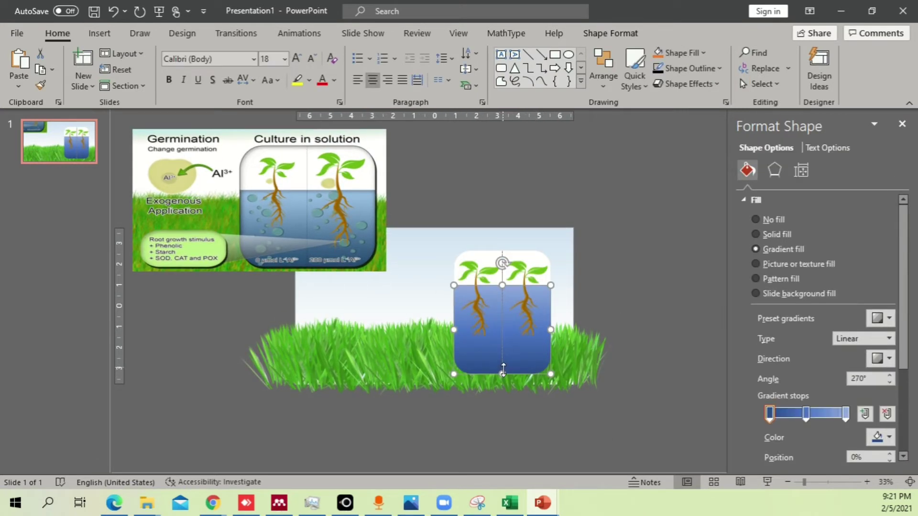
{"action": "left_click_drag", "start_coordinate": [503, 372], "coordinate": [507, 360]}
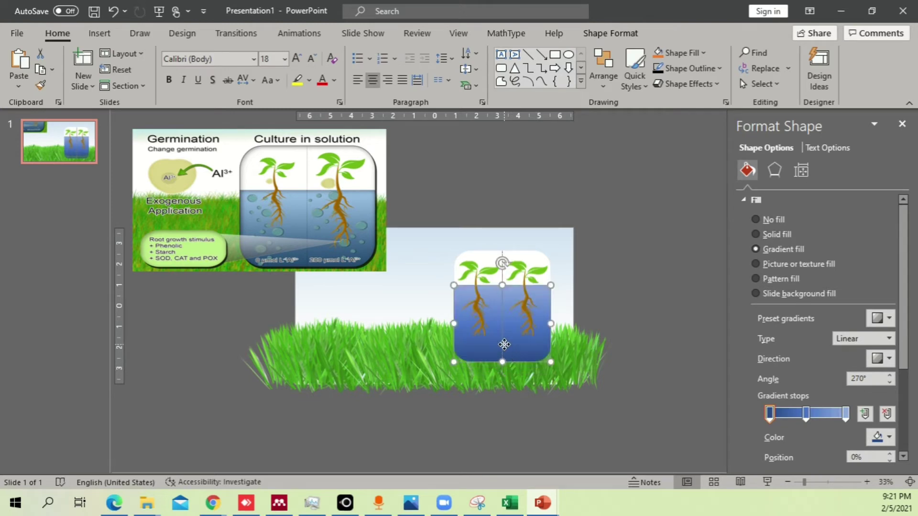
{"action": "left_click", "coordinate": [503, 367]}
{"action": "left_click", "coordinate": [503, 367]}
{"action": "scroll", "coordinate": [503, 367], "scroll_direction": "up", "scroll_amount": 4}
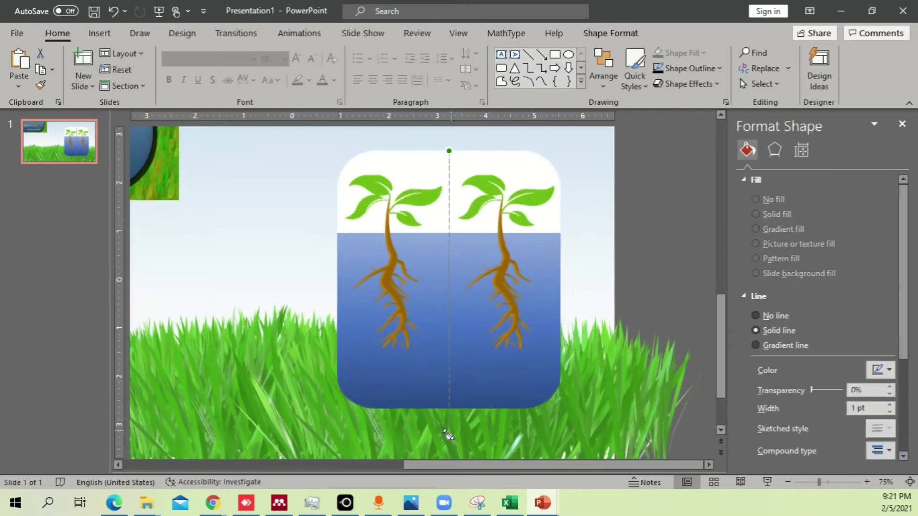
{"action": "left_click", "coordinate": [475, 396]}
{"action": "left_click_drag", "start_coordinate": [449, 409], "coordinate": [450, 424]}
{"action": "left_click", "coordinate": [639, 240]}
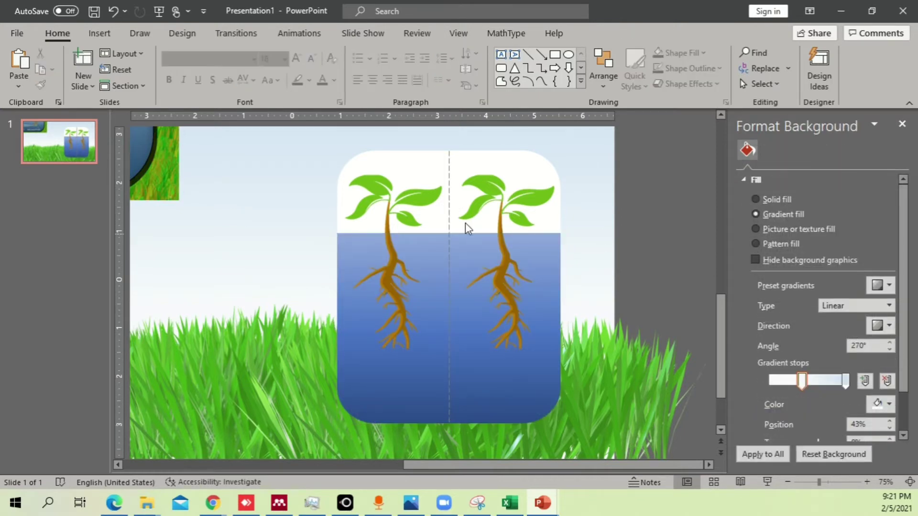
Apply the Sharpen: 25% correction to both seedling pictures
{"action": "left_click", "coordinate": [508, 195]}
{"action": "double_click", "coordinate": [508, 195]}
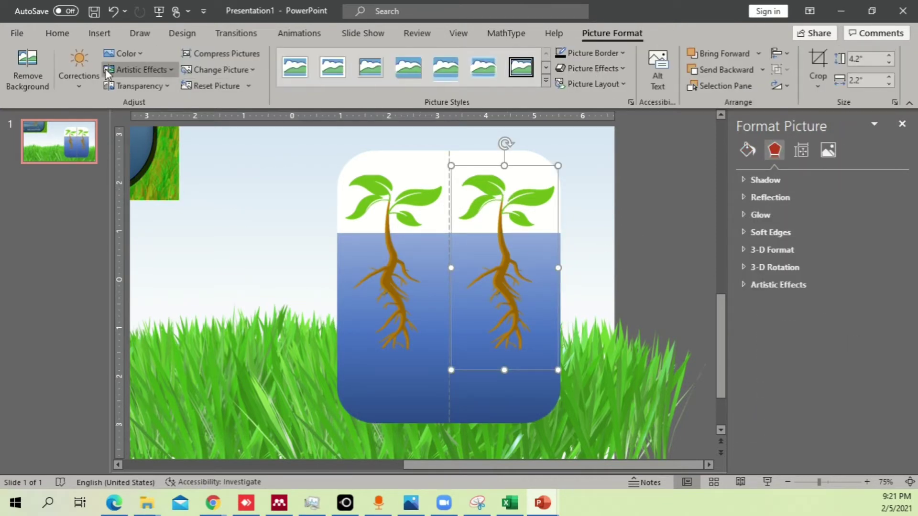
{"action": "left_click", "coordinate": [80, 82]}
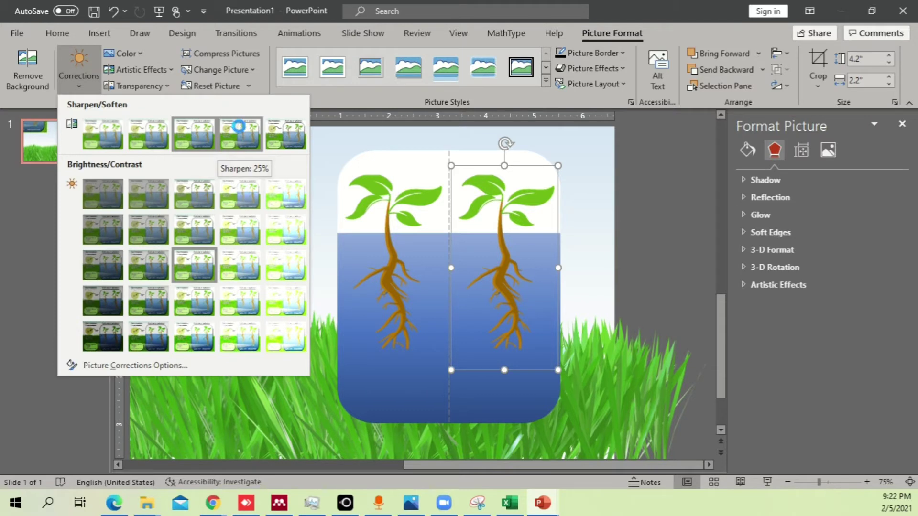
{"action": "left_click", "coordinate": [240, 128]}
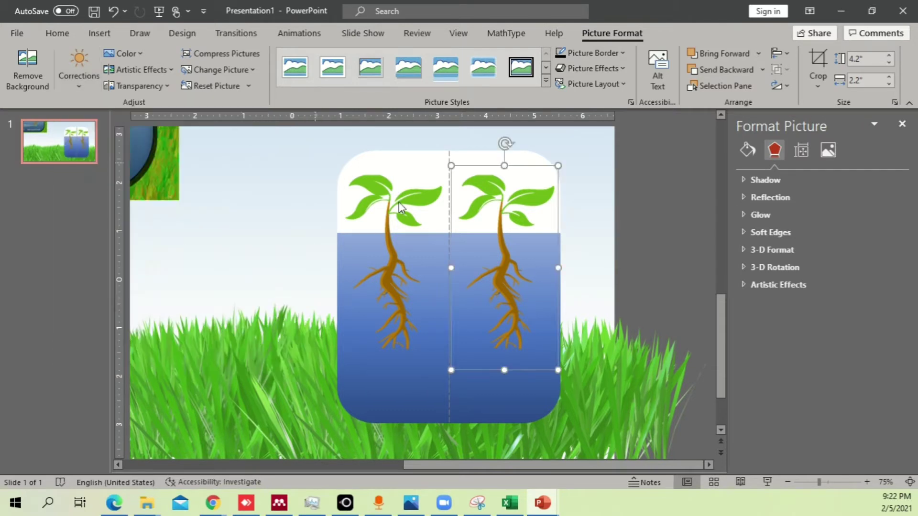
{"action": "left_click", "coordinate": [375, 188]}
{"action": "left_click", "coordinate": [80, 79]}
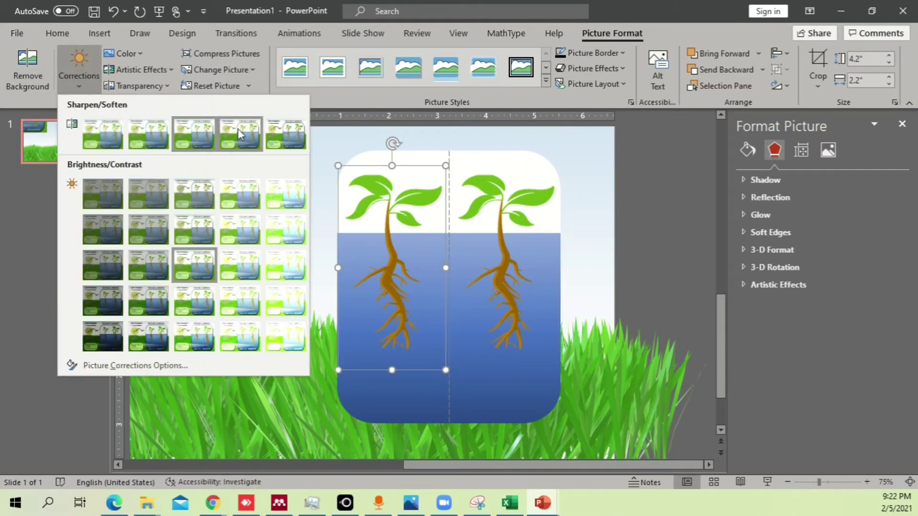
{"action": "left_click", "coordinate": [237, 128]}
Give the left seedling a slightly warmer color tone and the right seedling the highest color saturation preset
{"action": "left_click", "coordinate": [127, 54]}
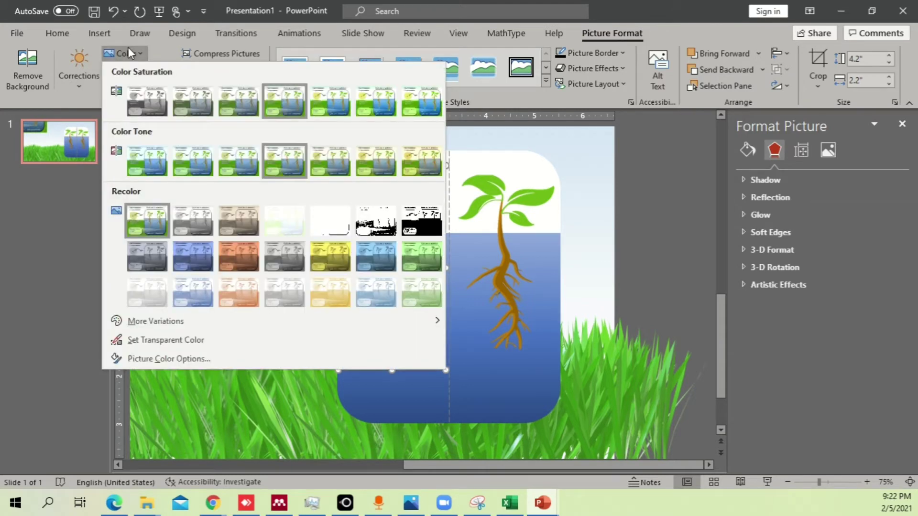
{"action": "left_click", "coordinate": [315, 173]}
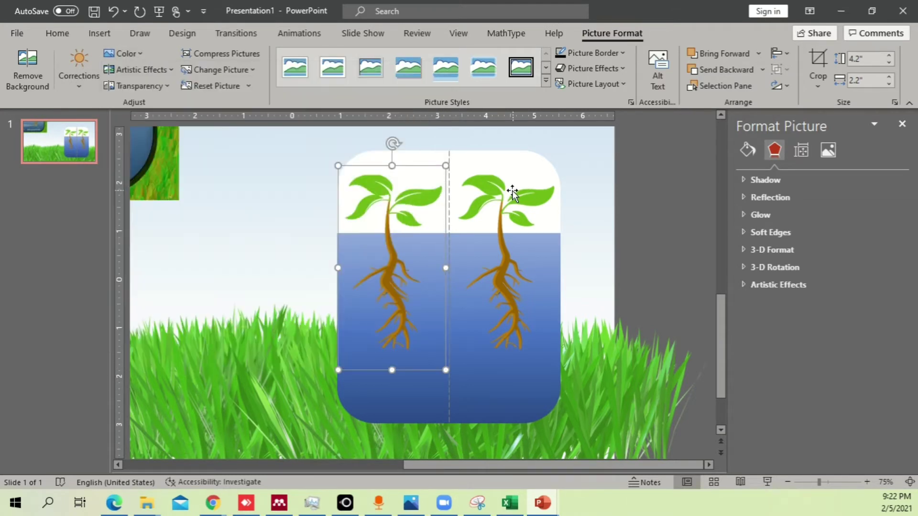
{"action": "left_click", "coordinate": [512, 190]}
{"action": "left_click", "coordinate": [125, 54]}
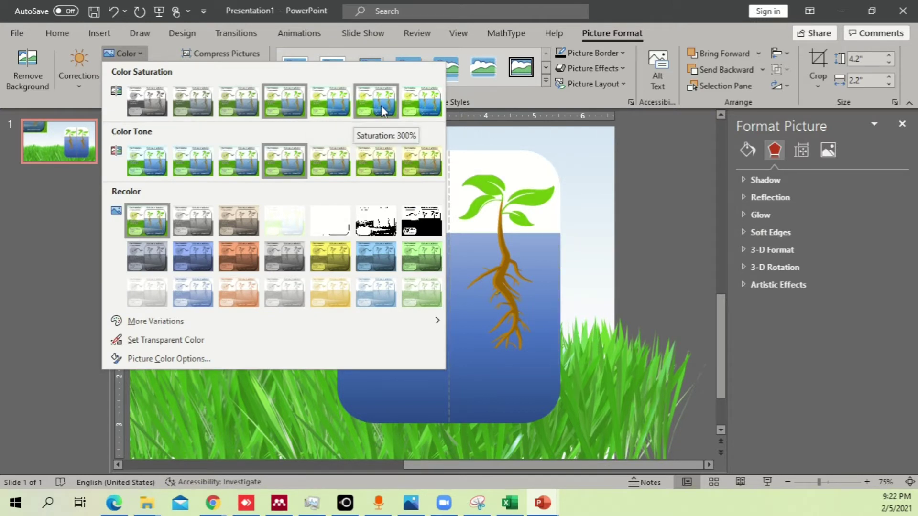
{"action": "left_click", "coordinate": [422, 102]}
Draw a rounded rectangle about 4.66" wide and 5.63" high over the whole container
{"action": "scroll", "coordinate": [633, 182], "scroll_direction": "down", "scroll_amount": 4}
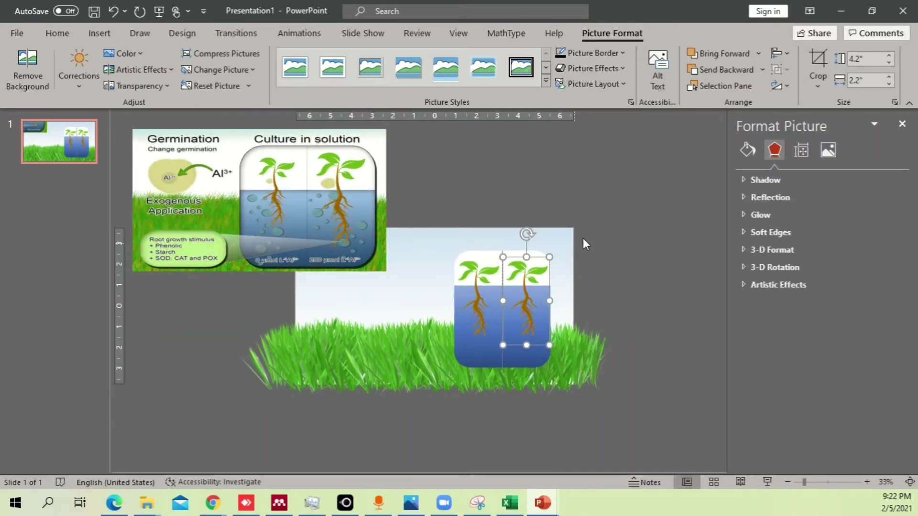
{"action": "scroll", "coordinate": [584, 241], "scroll_direction": "up", "scroll_amount": 4}
{"action": "left_click", "coordinate": [100, 33]}
{"action": "left_click", "coordinate": [216, 67]}
{"action": "left_click", "coordinate": [290, 122]}
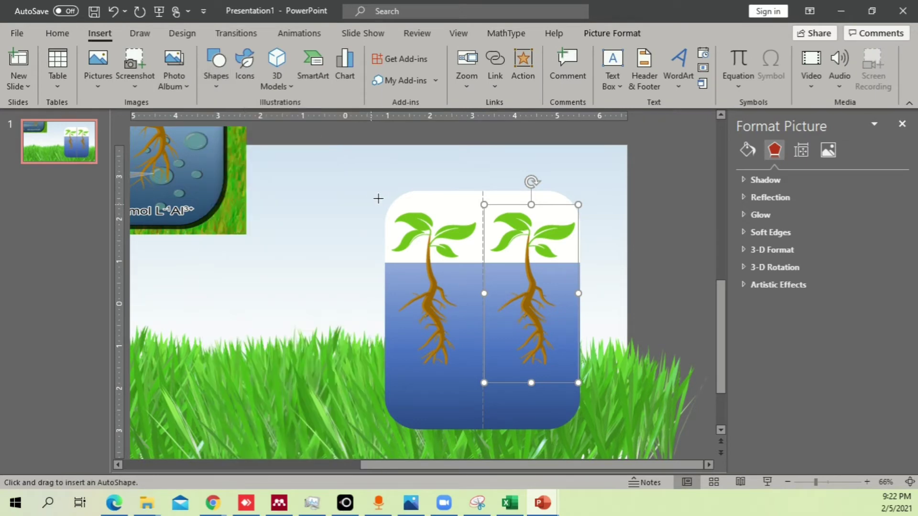
{"action": "left_click_drag", "start_coordinate": [383, 191], "coordinate": [580, 429]}
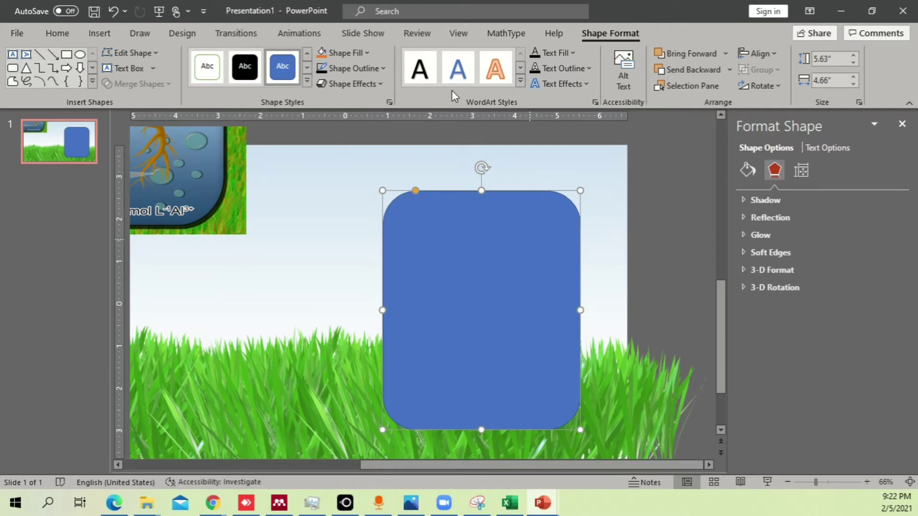
Give the new rounded rectangle a black outline and no fill, and widen the blue solution slightly to meet its edge
{"action": "left_click", "coordinate": [354, 69]}
{"action": "left_click", "coordinate": [333, 101]}
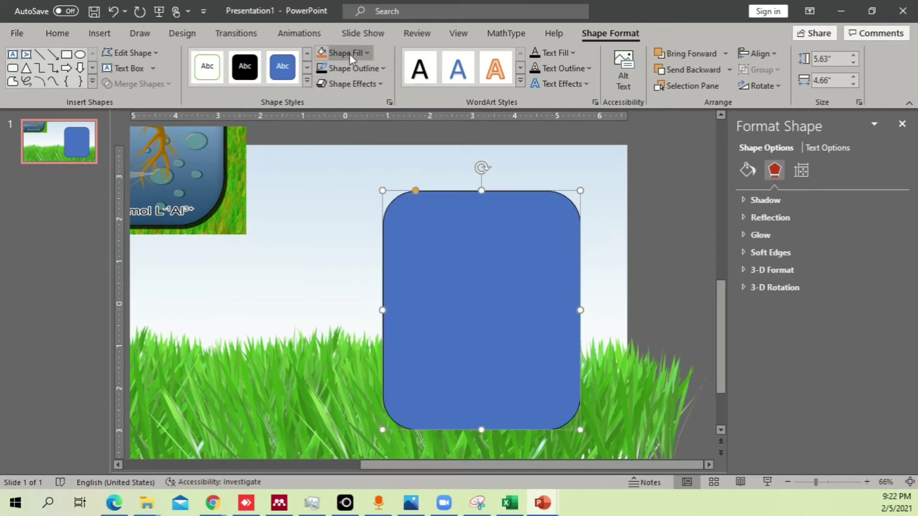
{"action": "left_click", "coordinate": [348, 53]}
{"action": "left_click", "coordinate": [344, 239]}
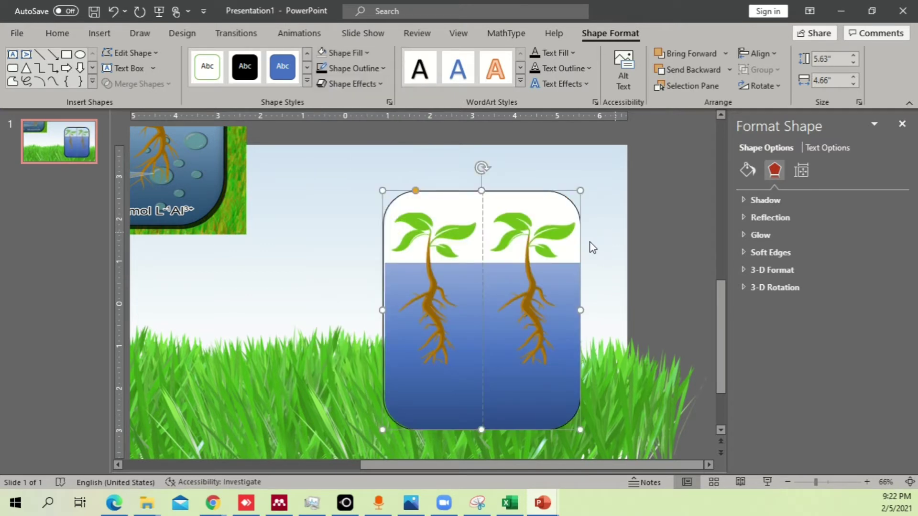
{"action": "left_click", "coordinate": [411, 303]}
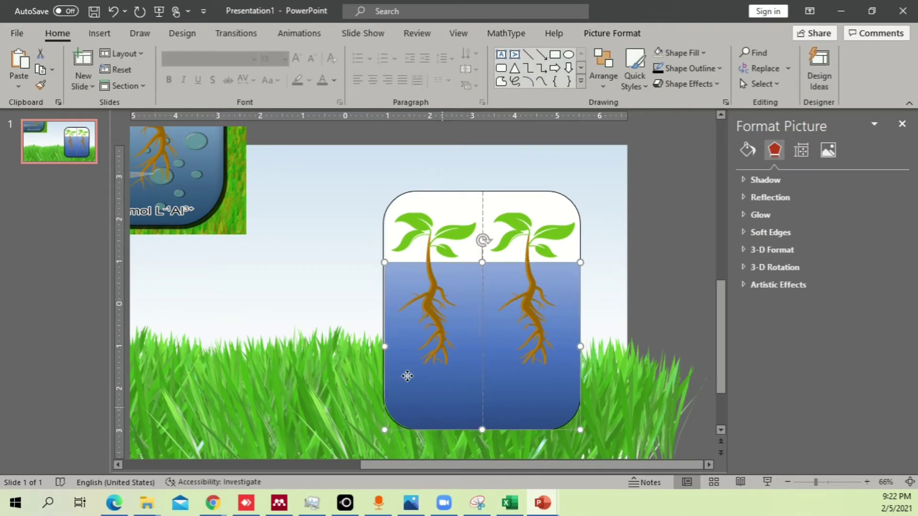
{"action": "left_click_drag", "start_coordinate": [380, 347], "coordinate": [382, 346]}
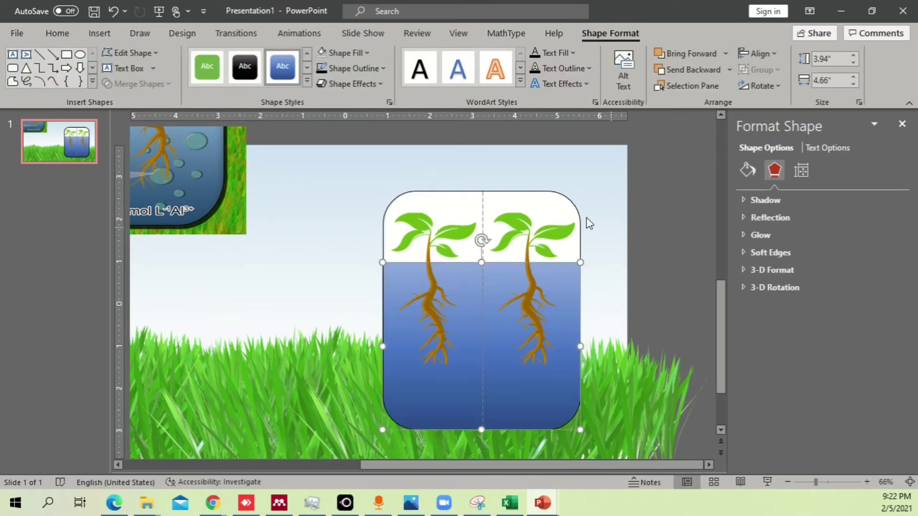
Set the line width of the container's rounded outline to 2.75 pt
{"action": "left_click", "coordinate": [574, 207]}
{"action": "left_click", "coordinate": [747, 170]}
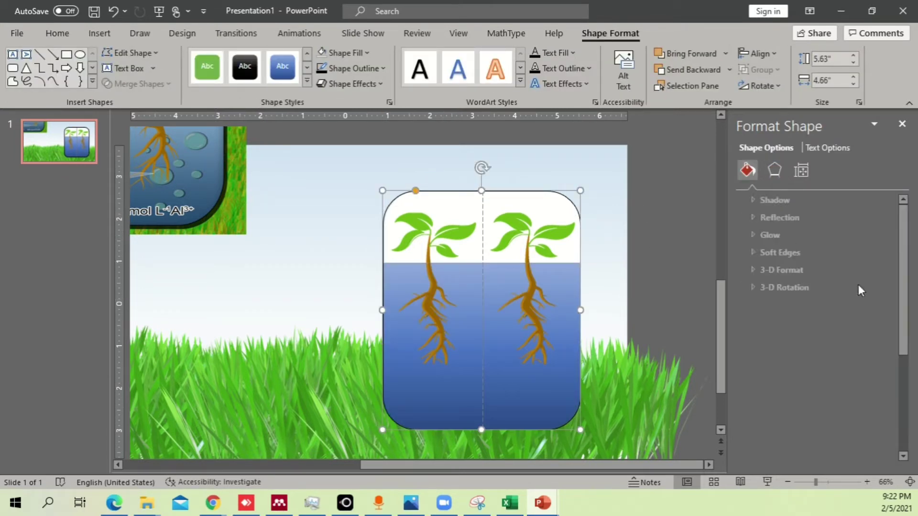
{"action": "scroll", "coordinate": [902, 264], "scroll_direction": "down", "scroll_amount": 5}
{"action": "left_click", "coordinate": [888, 281]}
{"action": "left_click", "coordinate": [889, 281]}
{"action": "left_click", "coordinate": [889, 281]}
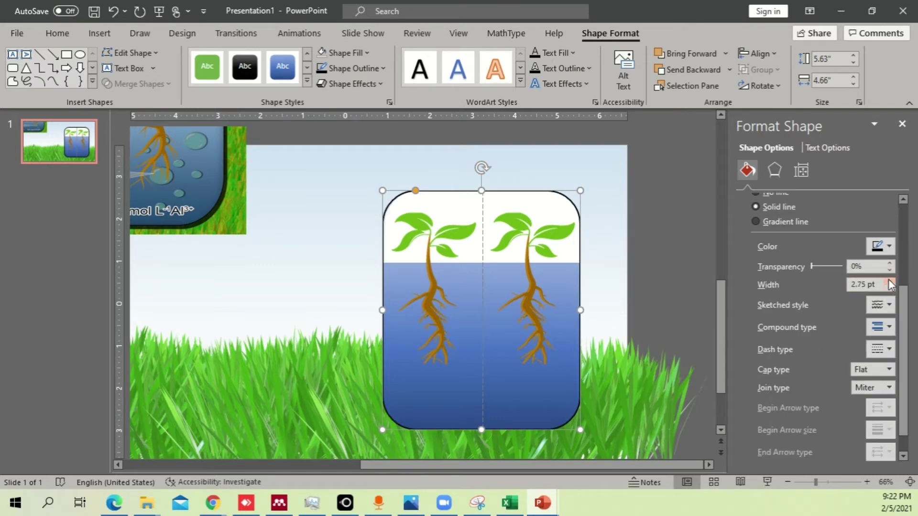
Open the stock content library and show its Illustrations collection
{"action": "left_click", "coordinate": [686, 246]}
{"action": "scroll", "coordinate": [334, 217], "scroll_direction": "down", "scroll_amount": 2}
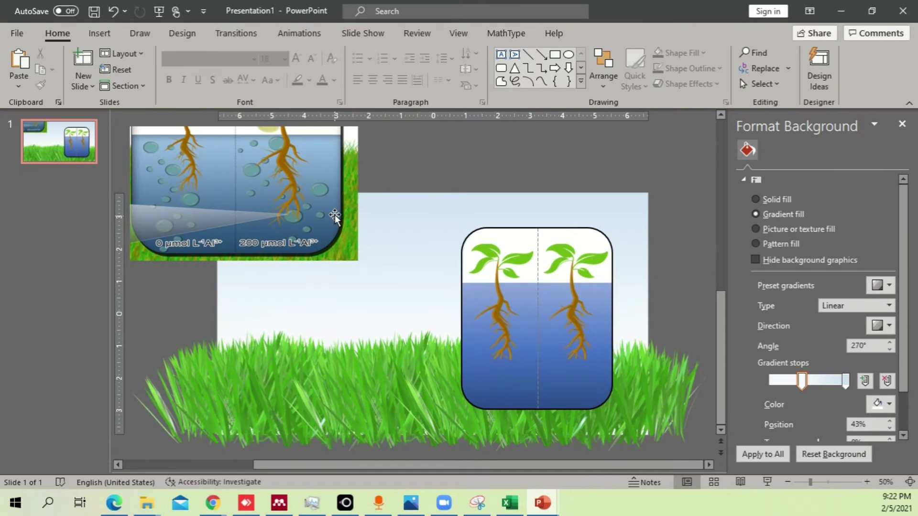
{"action": "scroll", "coordinate": [277, 219], "scroll_direction": "down", "scroll_amount": 2}
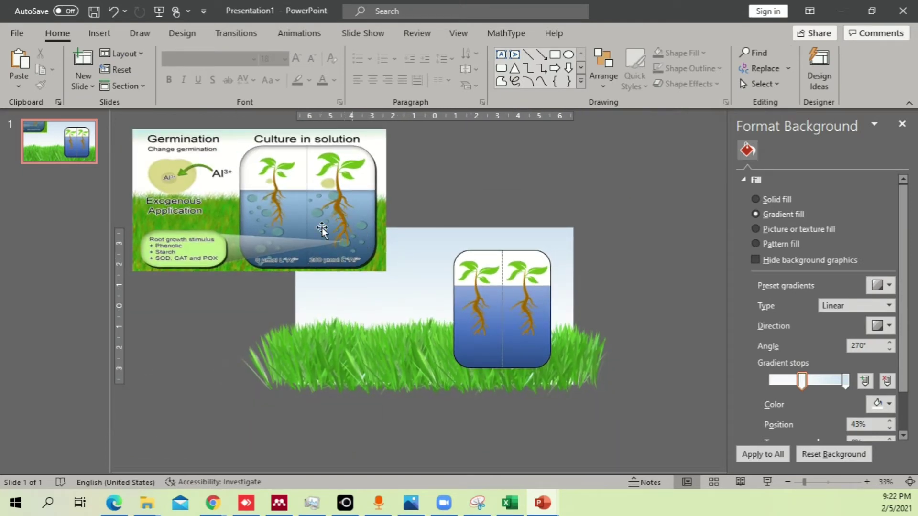
{"action": "left_click", "coordinate": [97, 32]}
{"action": "left_click", "coordinate": [244, 65]}
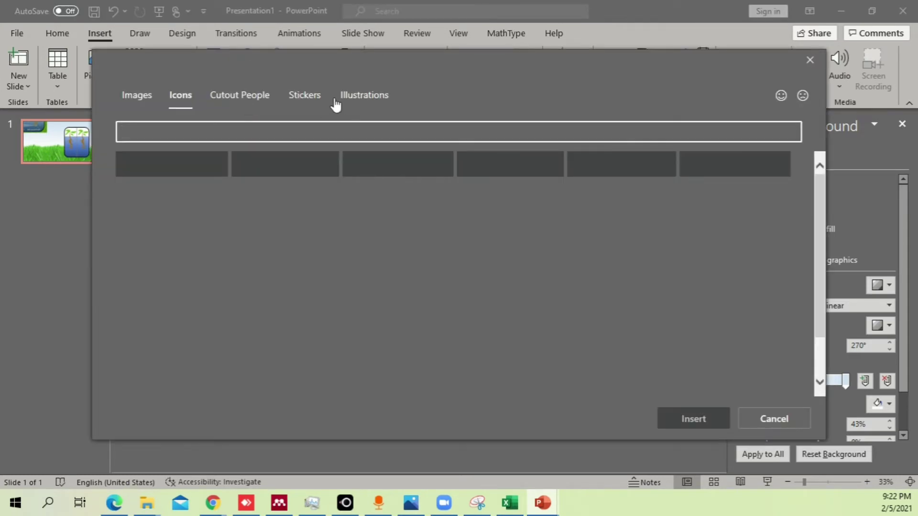
{"action": "left_click", "coordinate": [356, 98]}
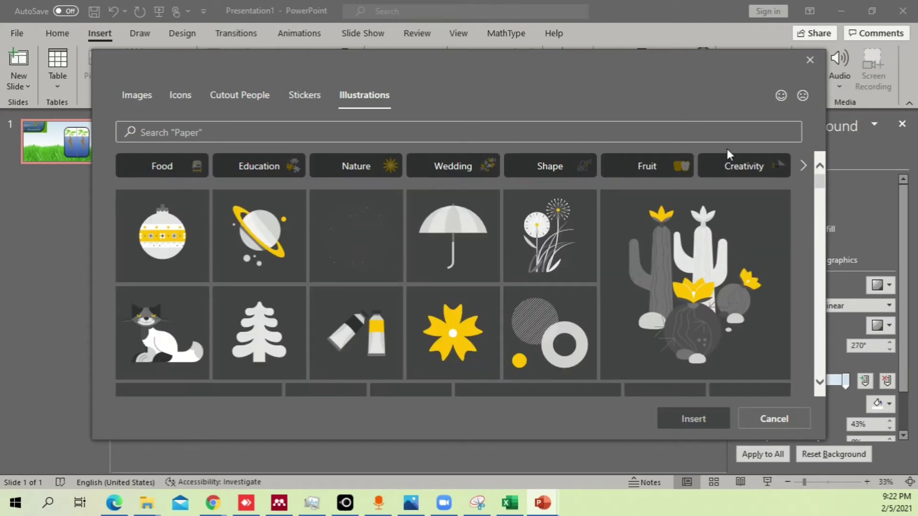
Browse the illustration categories and examine the Background category for artwork that could serve as bubbles
{"action": "left_click", "coordinate": [803, 168]}
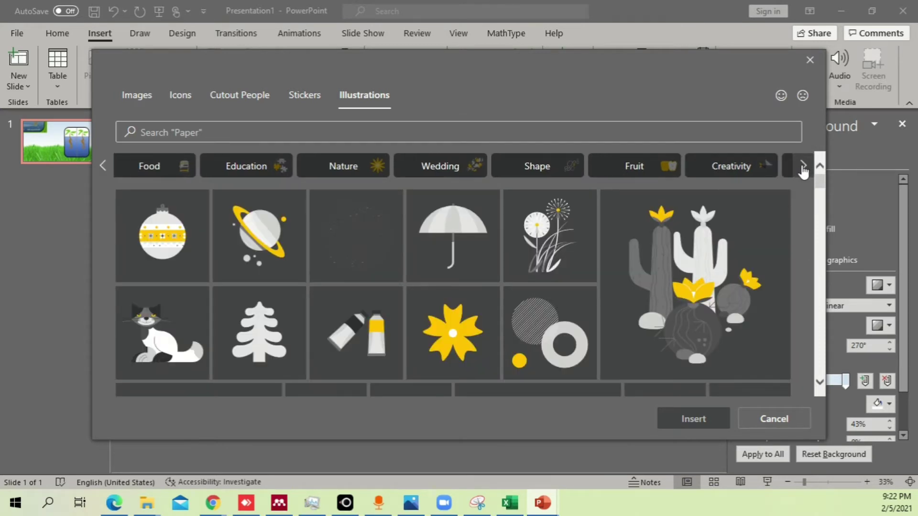
{"action": "left_click", "coordinate": [803, 167]}
{"action": "left_click", "coordinate": [804, 167]}
{"action": "left_click", "coordinate": [803, 167]}
{"action": "left_click", "coordinate": [803, 168]}
{"action": "left_click", "coordinate": [803, 167]}
{"action": "left_click", "coordinate": [804, 167]}
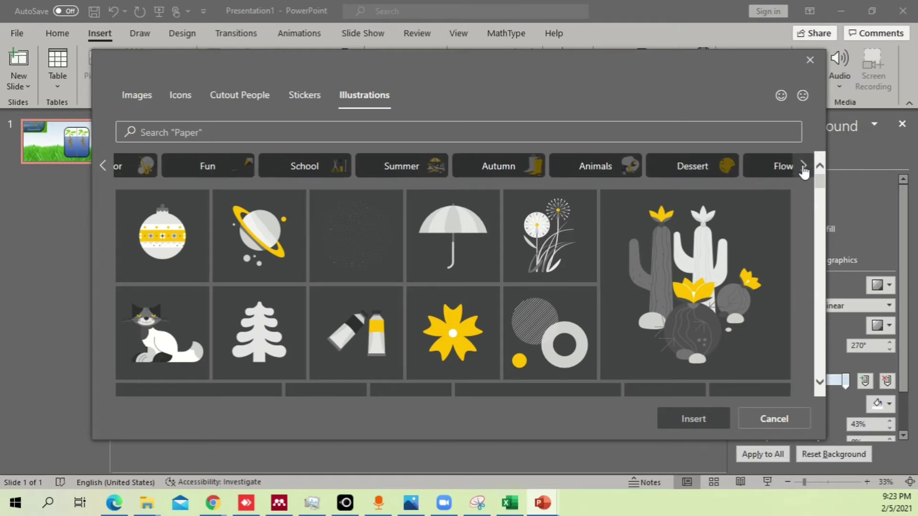
{"action": "left_click", "coordinate": [804, 168]}
{"action": "left_click", "coordinate": [804, 167]}
{"action": "left_click", "coordinate": [804, 167]}
{"action": "left_click", "coordinate": [804, 167]}
{"action": "left_click", "coordinate": [803, 168]}
{"action": "left_click", "coordinate": [803, 168]}
{"action": "left_click", "coordinate": [803, 167]}
{"action": "left_click", "coordinate": [804, 168]}
{"action": "left_click", "coordinate": [803, 167]}
{"action": "left_click", "coordinate": [803, 167]}
{"action": "left_click", "coordinate": [803, 168]}
{"action": "left_click", "coordinate": [803, 167]}
{"action": "left_click", "coordinate": [652, 169]}
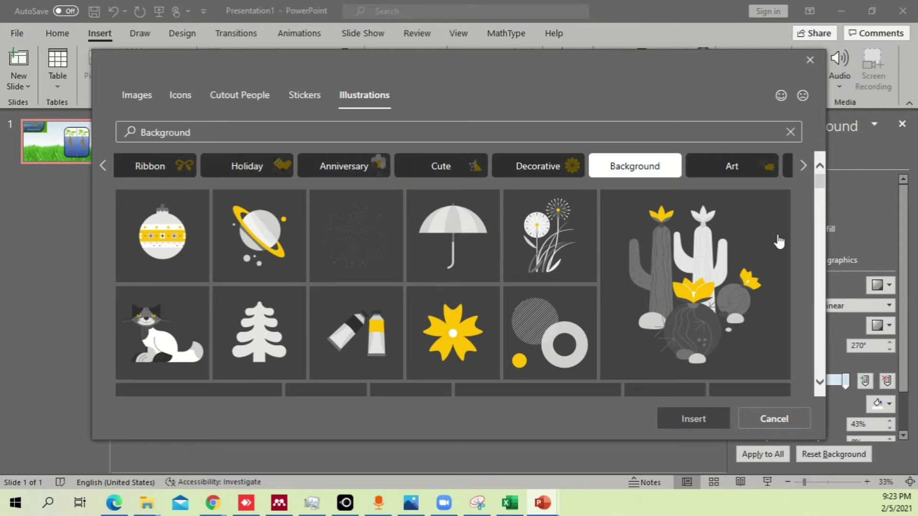
{"action": "left_click_drag", "start_coordinate": [821, 196], "coordinate": [776, 181]}
Insert the Decorative illustration made of five separate circles in white, gray and yellow
{"action": "left_click", "coordinate": [549, 172]}
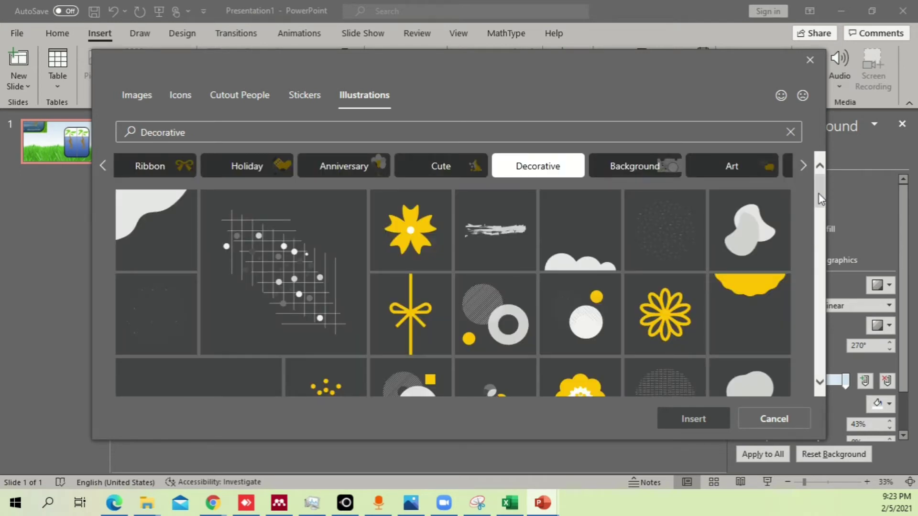
{"action": "left_click_drag", "start_coordinate": [818, 197], "coordinate": [822, 329]}
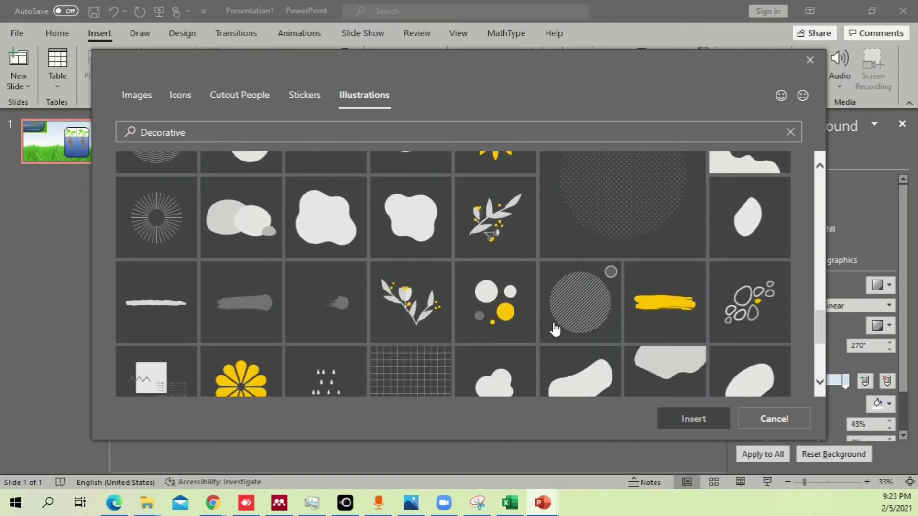
{"action": "left_click", "coordinate": [502, 301]}
{"action": "left_click", "coordinate": [692, 419]}
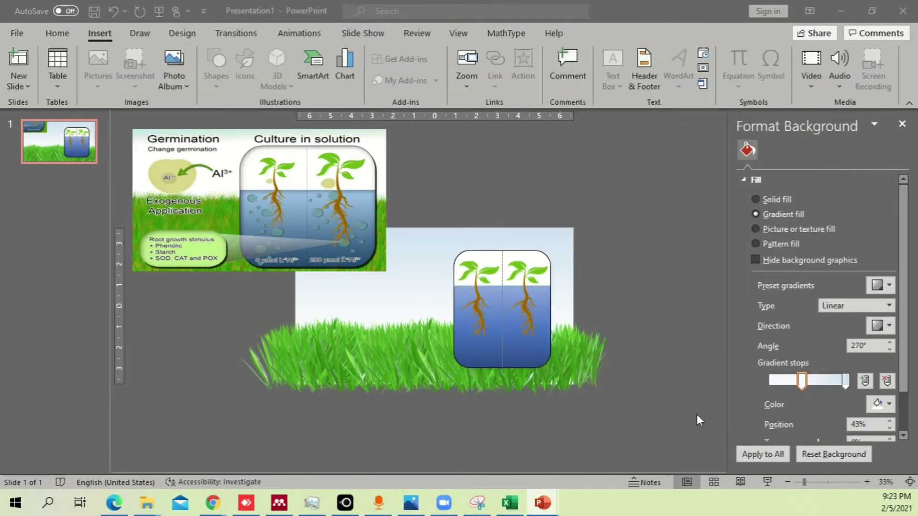
Move the circles graphic over the container's blue solution and fill it with the standard blue color
{"action": "scroll", "coordinate": [605, 318], "scroll_direction": "up", "scroll_amount": 3}
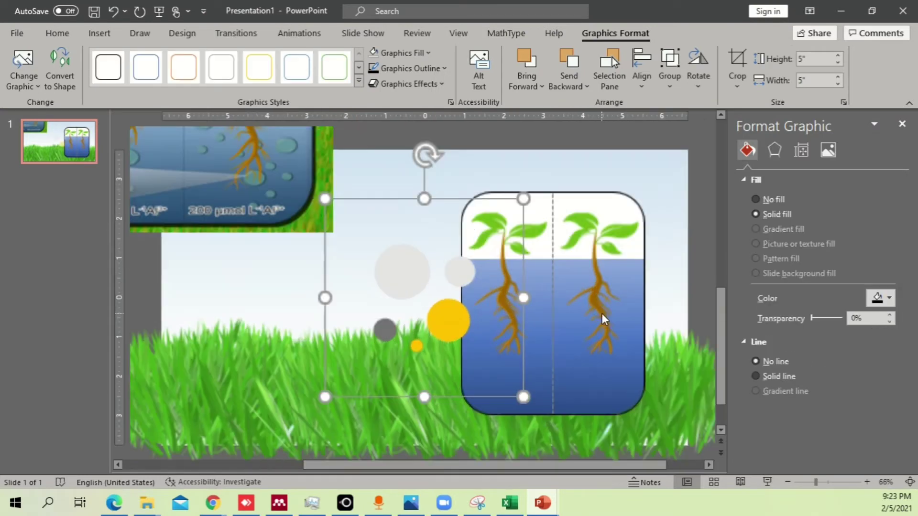
{"action": "left_click_drag", "start_coordinate": [423, 312], "coordinate": [560, 354]}
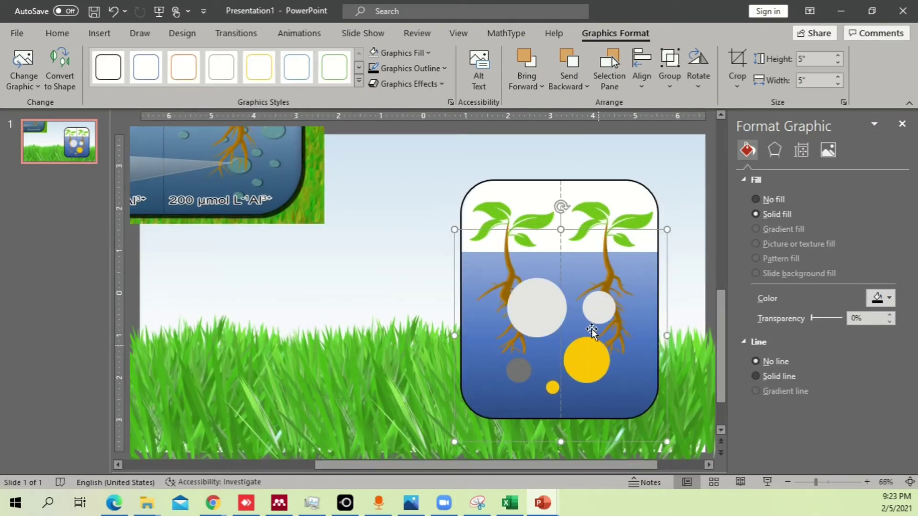
{"action": "left_click", "coordinate": [886, 299]}
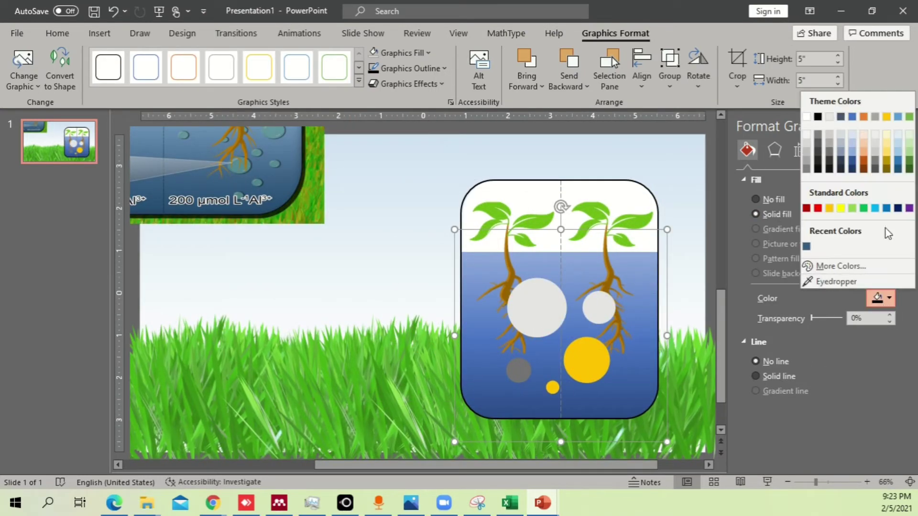
{"action": "left_click", "coordinate": [886, 209]}
Shrink the circles graphic to about 4.12" by 4.12" and place it off the slide, beside the container
{"action": "scroll", "coordinate": [621, 315], "scroll_direction": "down", "scroll_amount": 5}
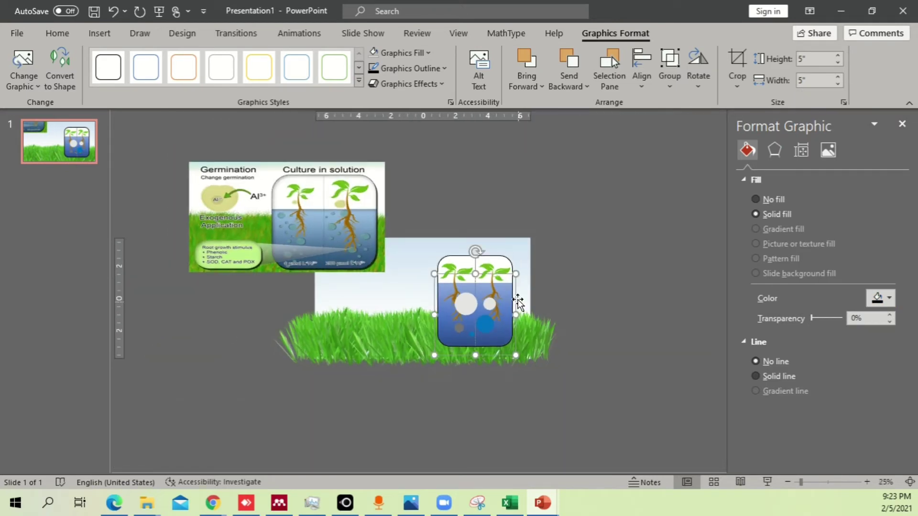
{"action": "left_click_drag", "start_coordinate": [518, 272], "coordinate": [502, 288]}
{"action": "left_click_drag", "start_coordinate": [471, 325], "coordinate": [590, 287]}
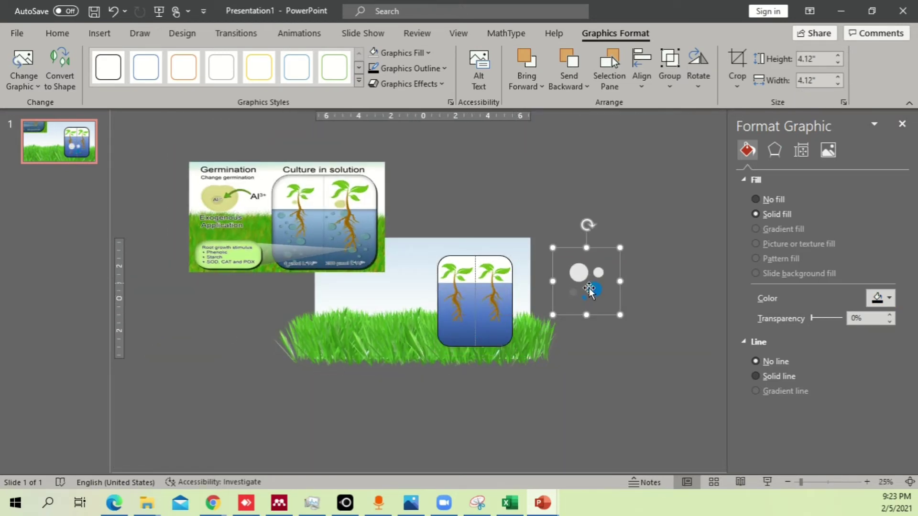
Convert the circles graphic into editable shapes
{"action": "scroll", "coordinate": [590, 287], "scroll_direction": "up", "scroll_amount": 5}
{"action": "right_click", "coordinate": [539, 273]}
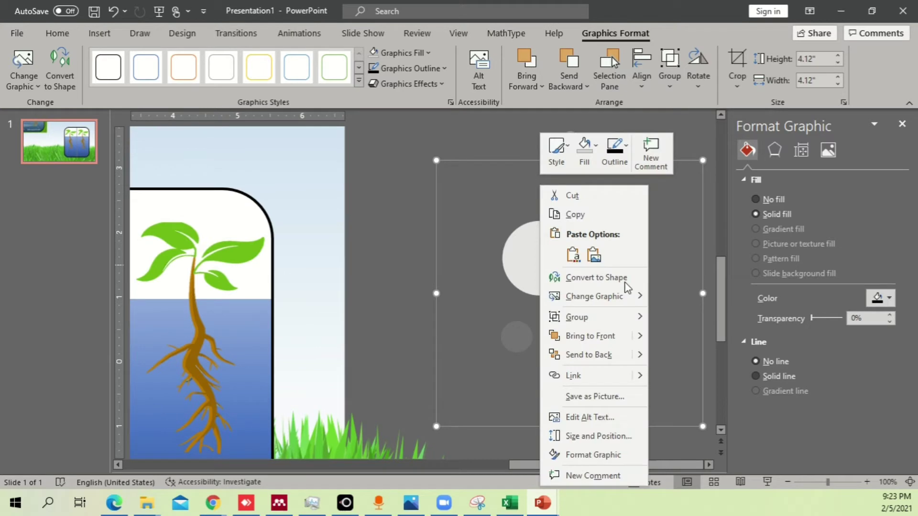
{"action": "mouse_move", "coordinate": [613, 320]}
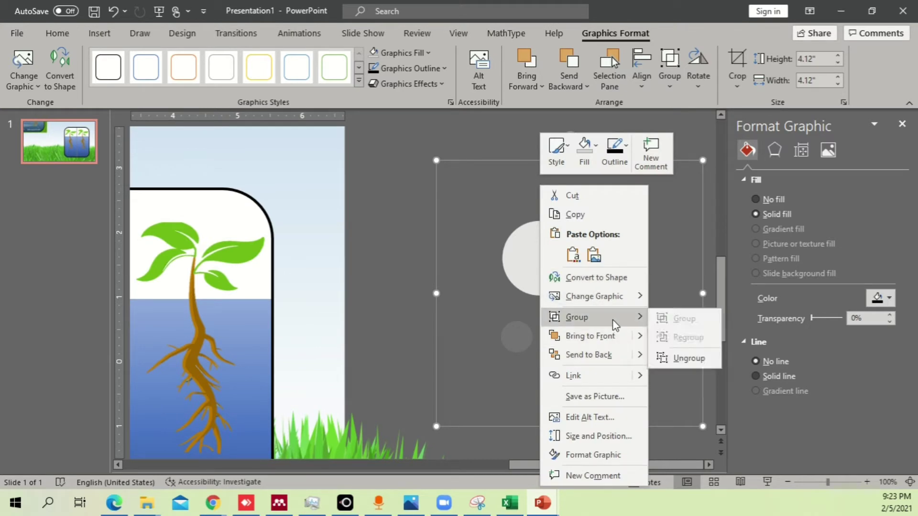
{"action": "left_click", "coordinate": [499, 239]}
{"action": "right_click", "coordinate": [543, 245]}
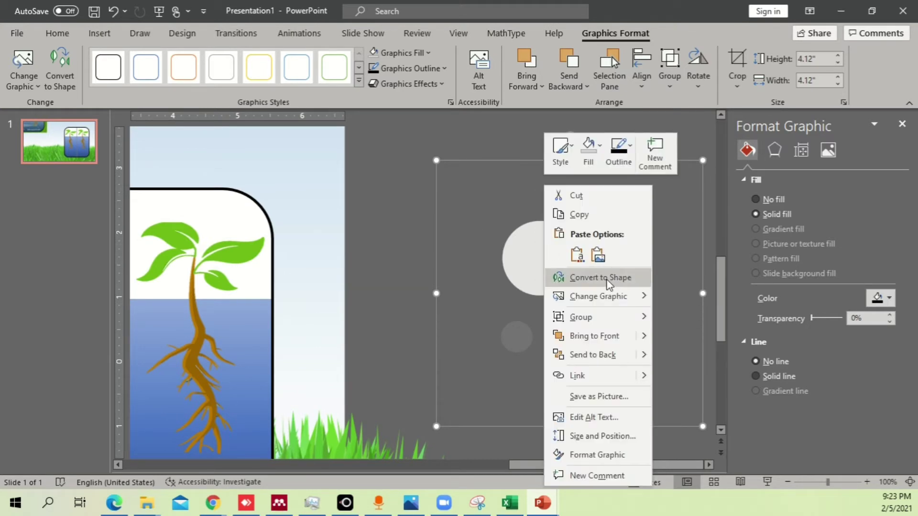
{"action": "left_click", "coordinate": [606, 282]}
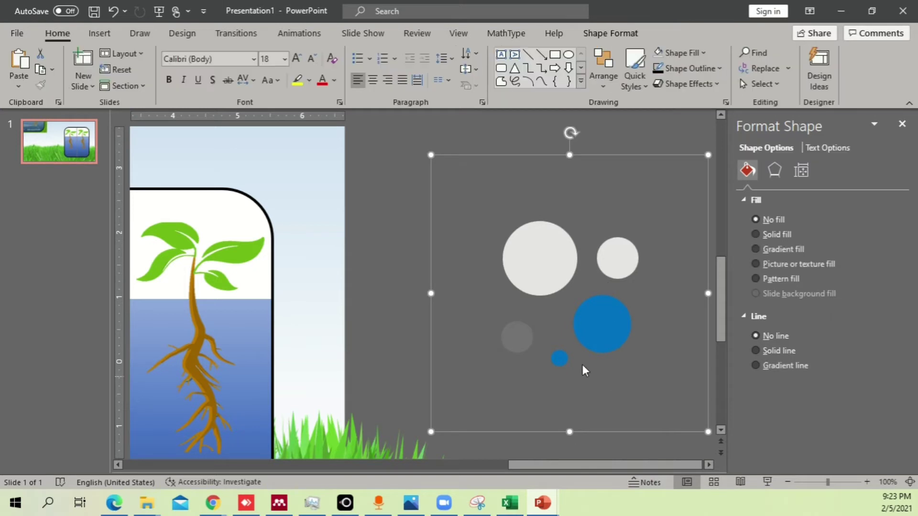
Select all five circles together and change their fill to a gradient
{"action": "left_click", "coordinate": [523, 268]}
{"action": "left_click", "coordinate": [634, 267]}
{"action": "left_click", "coordinate": [601, 322]}
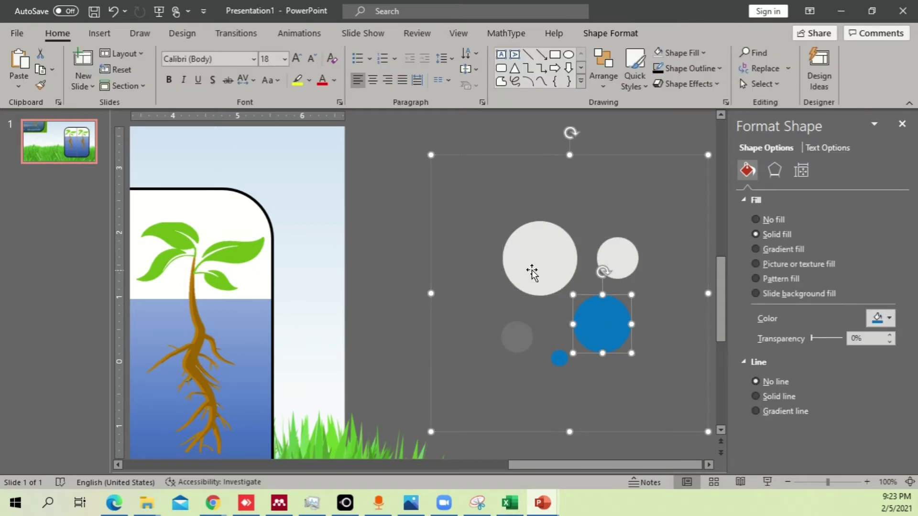
{"action": "left_click", "coordinate": [531, 272]}
{"action": "left_click", "coordinate": [625, 266], "text": "shift"}
{"action": "left_click", "coordinate": [593, 321], "text": "shift"}
{"action": "left_click", "coordinate": [517, 337], "text": "shift"}
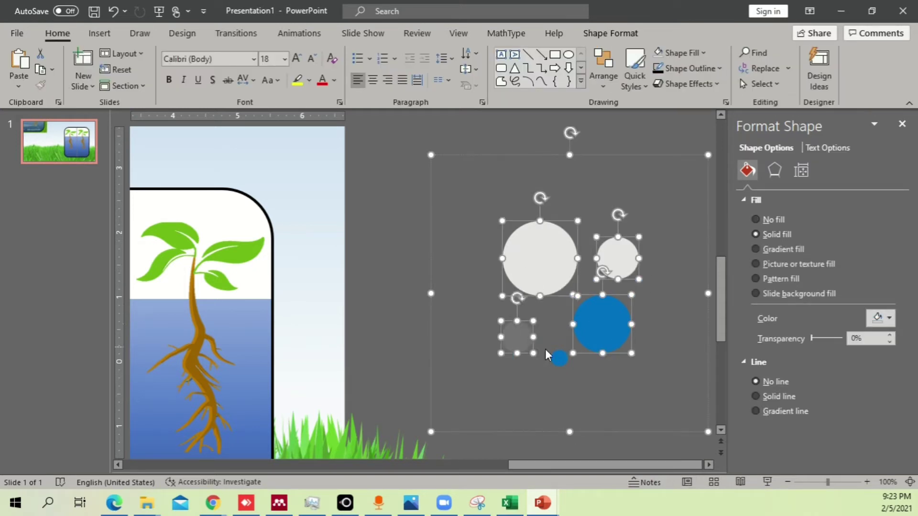
{"action": "left_click", "coordinate": [561, 357], "text": "shift"}
{"action": "left_click", "coordinate": [771, 249]}
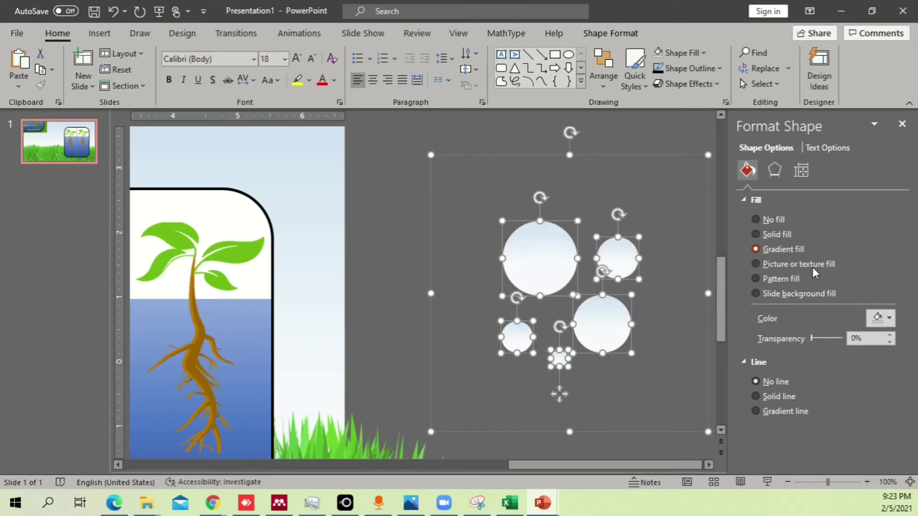
Apply the blue preset gradient from the second row to the five circles
{"action": "left_click", "coordinate": [882, 318]}
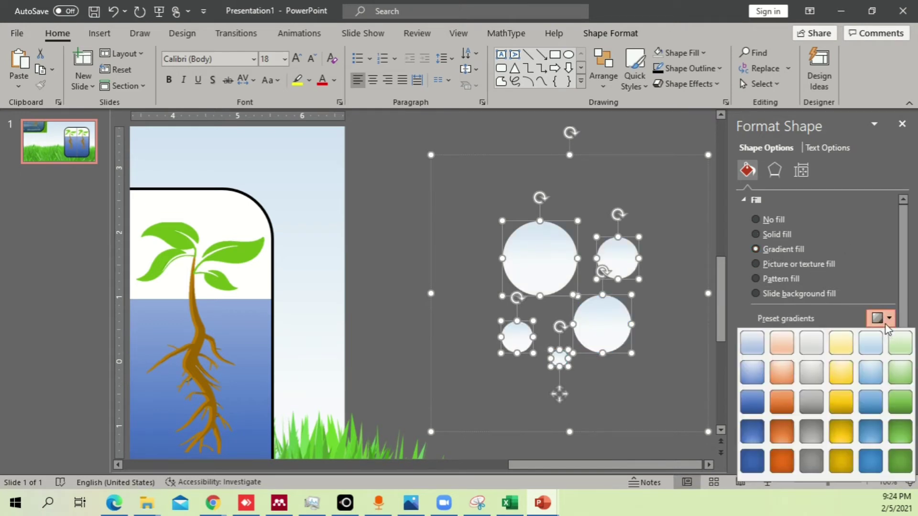
{"action": "left_click", "coordinate": [752, 403]}
{"action": "left_click", "coordinate": [870, 318]}
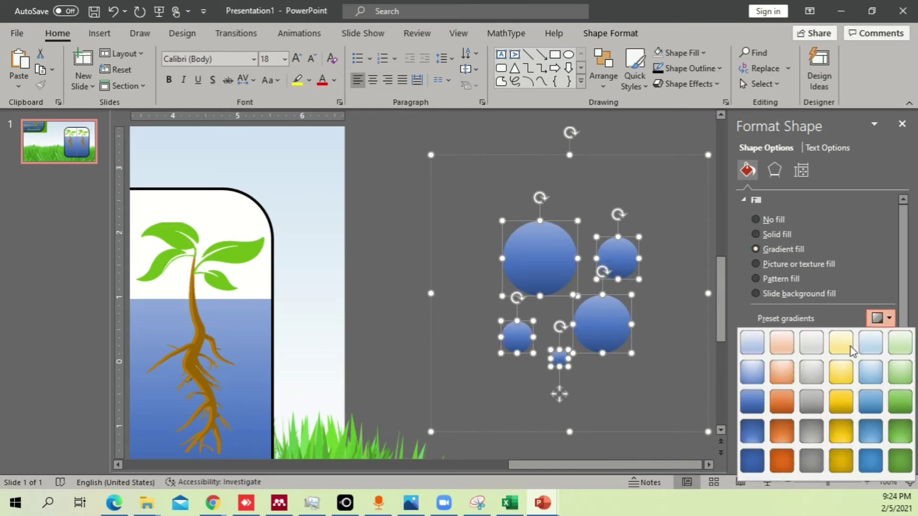
{"action": "left_click", "coordinate": [752, 377]}
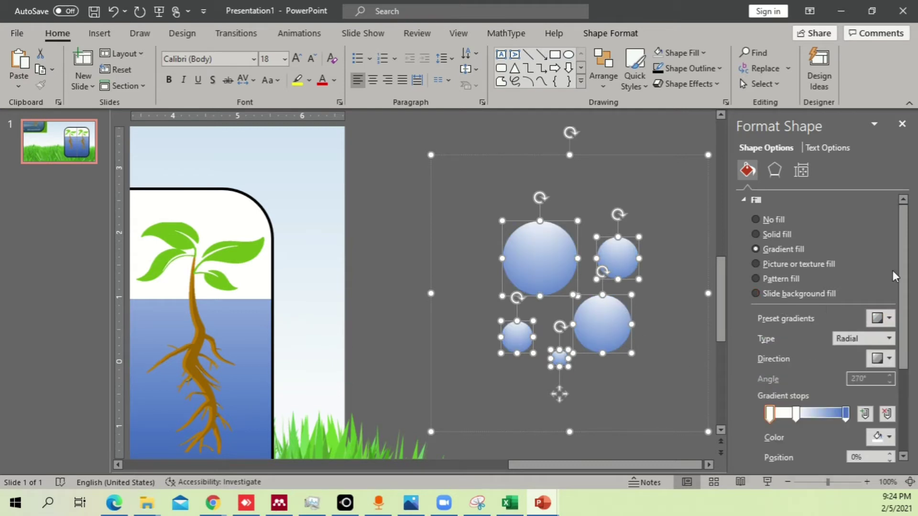
Give the five circles a solid outline and open their effects settings
{"action": "scroll", "coordinate": [894, 276], "scroll_direction": "down", "scroll_amount": 3}
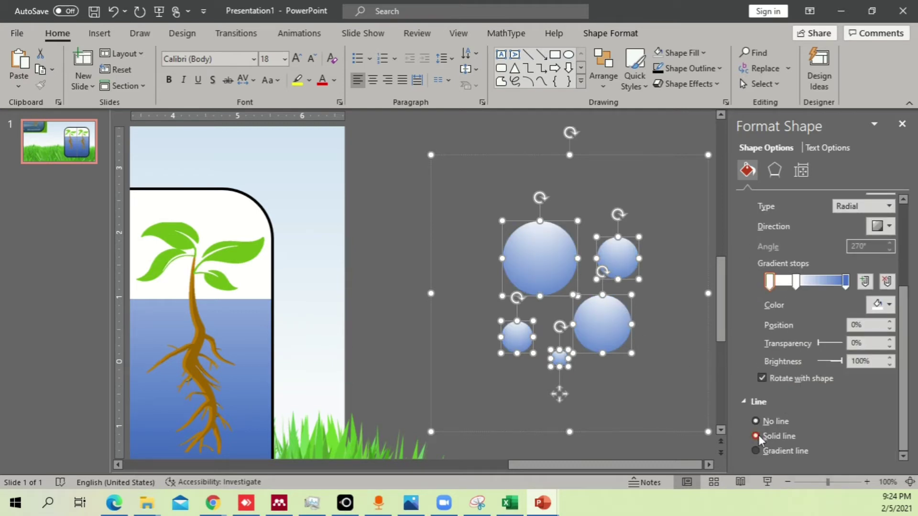
{"action": "left_click", "coordinate": [757, 436]}
{"action": "scroll", "coordinate": [620, 318], "scroll_direction": "down", "scroll_amount": 2, "text": "ctrl"}
{"action": "scroll", "coordinate": [469, 306], "scroll_direction": "up", "scroll_amount": 2, "text": "ctrl"}
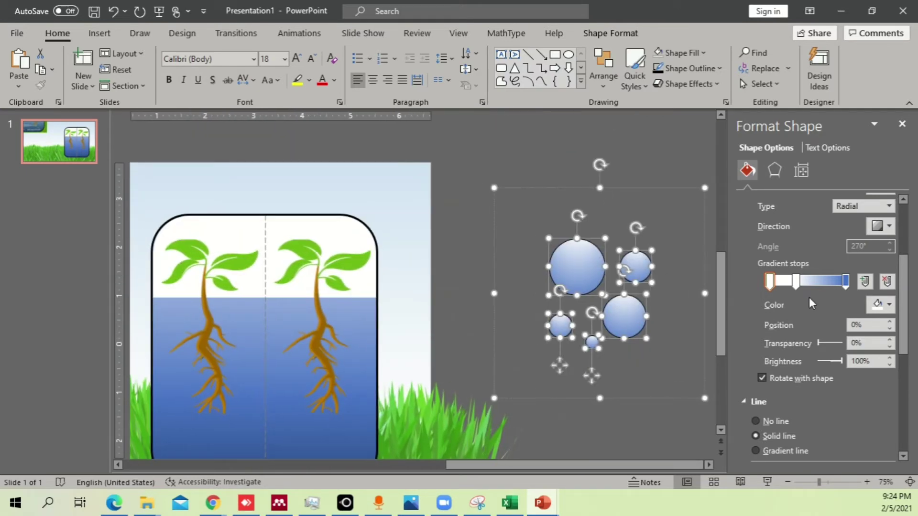
{"action": "scroll", "coordinate": [809, 297], "scroll_direction": "up", "scroll_amount": 5}
{"action": "left_click", "coordinate": [775, 170]}
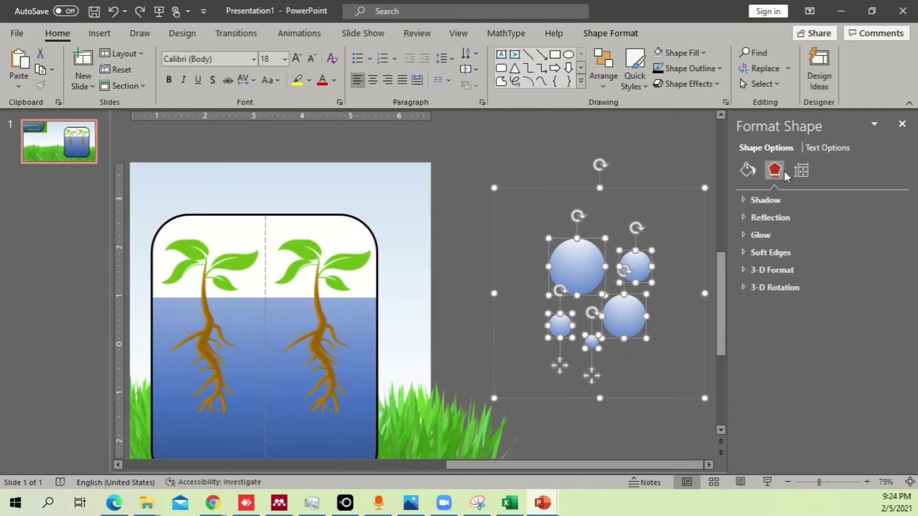
{"action": "left_click", "coordinate": [780, 198]}
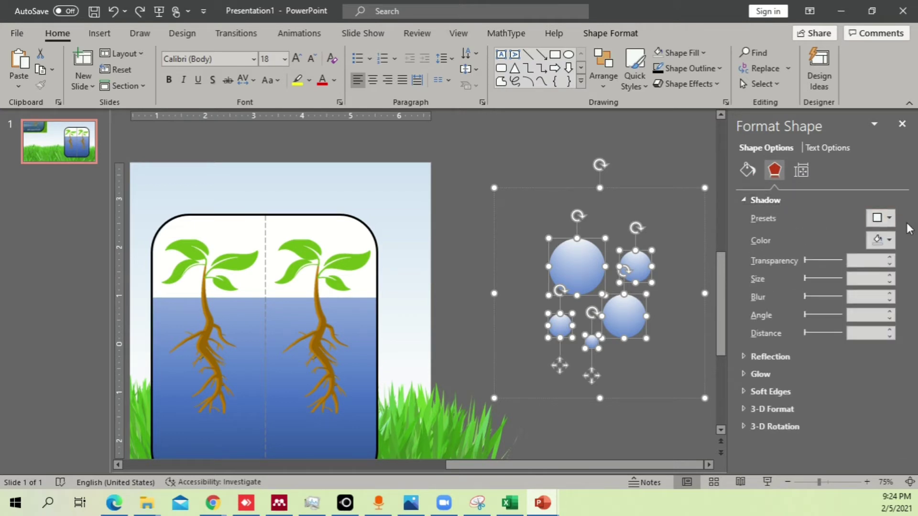
{"action": "left_click", "coordinate": [883, 218]}
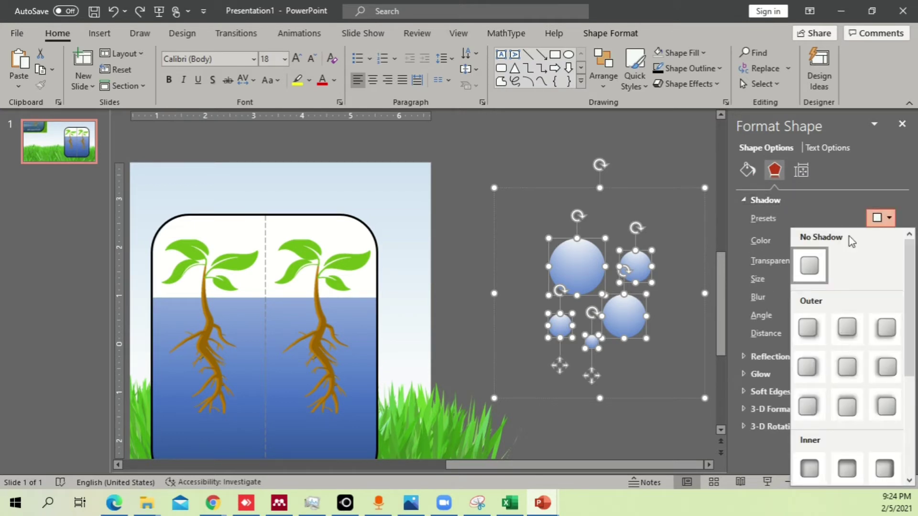
{"action": "left_click", "coordinate": [885, 218]}
{"action": "left_click", "coordinate": [765, 200]}
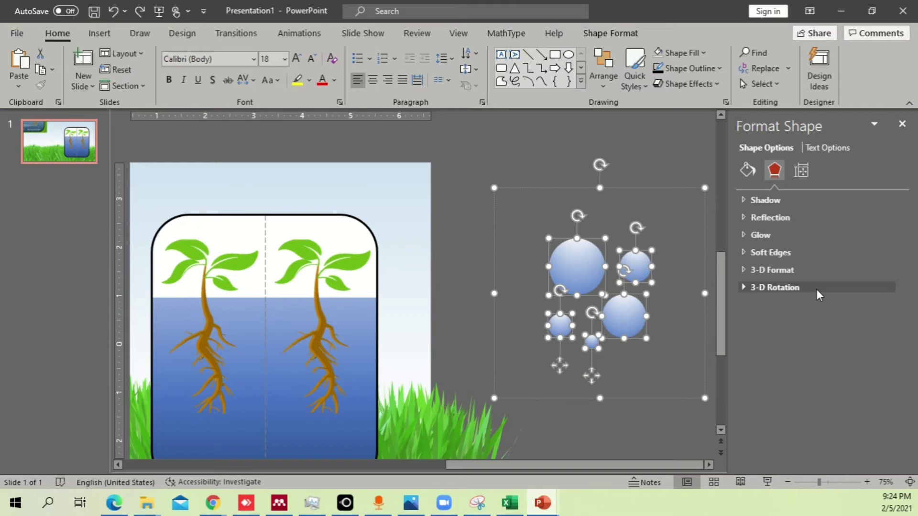
Apply the first top bevel preset, 6 pt wide and 6 pt high, to all five circles
{"action": "left_click", "coordinate": [803, 272]}
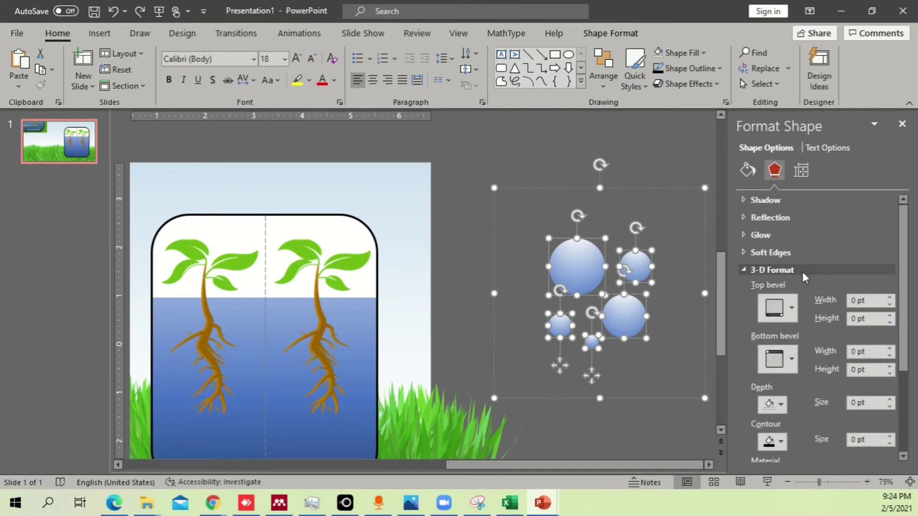
{"action": "left_click", "coordinate": [792, 306]}
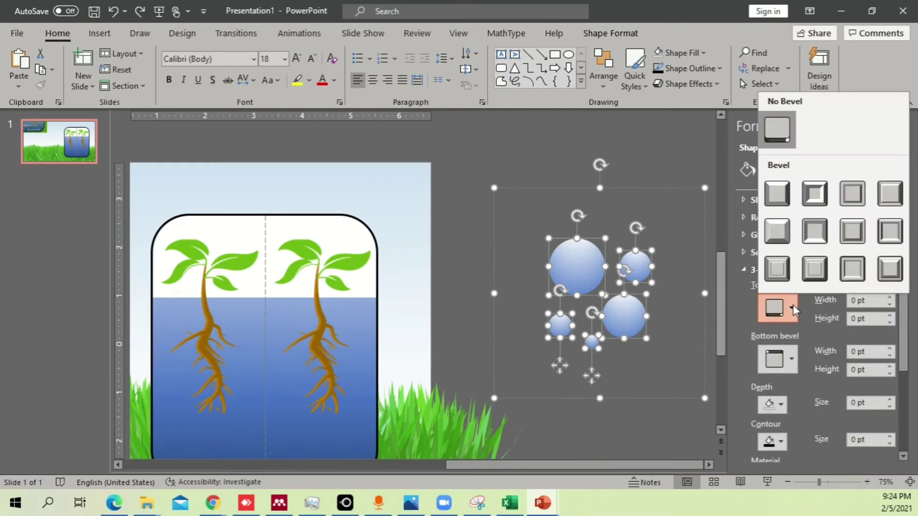
{"action": "left_click", "coordinate": [788, 196]}
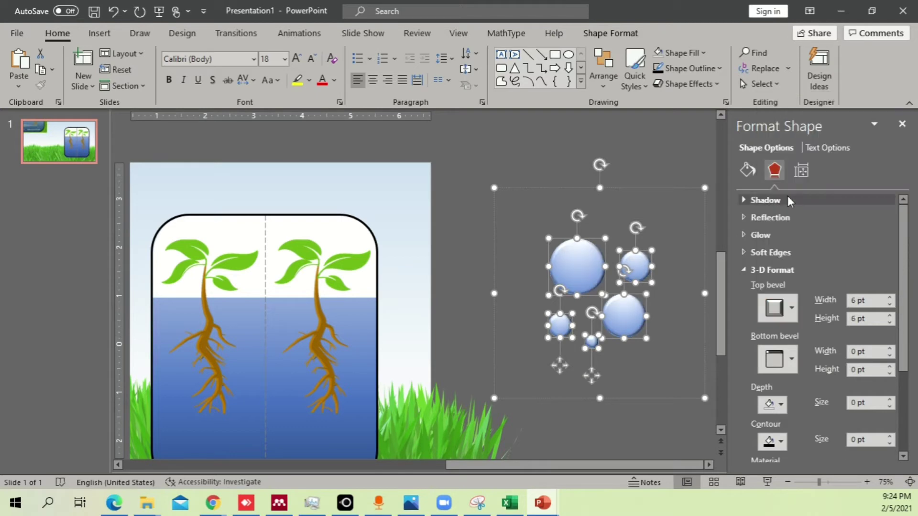
{"action": "left_click", "coordinate": [684, 251]}
{"action": "scroll", "coordinate": [666, 268], "scroll_direction": "down", "scroll_amount": 5}
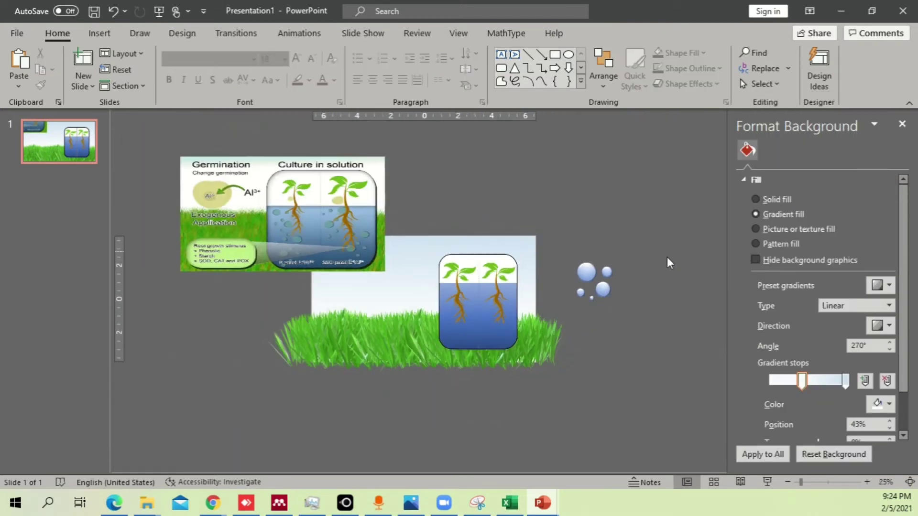
Select the grouped bubbles beside the slide and move the group up and slightly to the right
{"action": "left_click", "coordinate": [595, 280]}
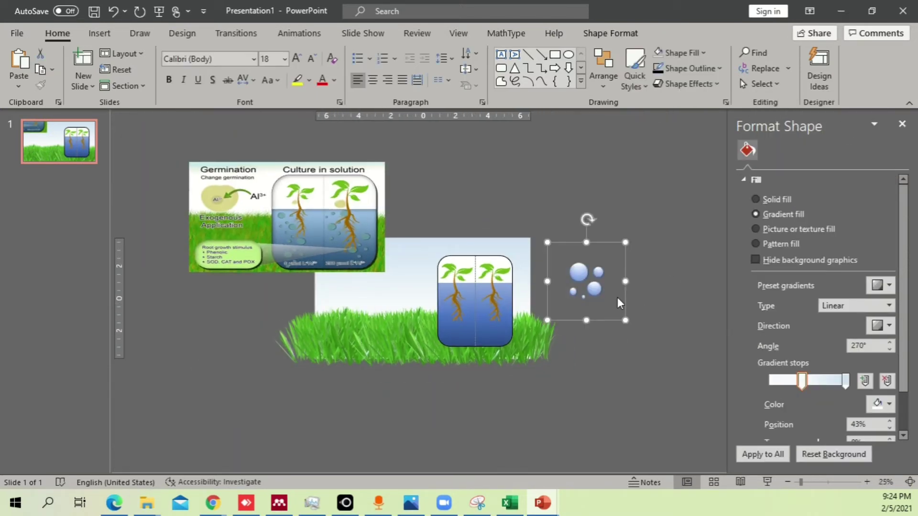
{"action": "left_click", "coordinate": [627, 311]}
{"action": "left_click", "coordinate": [607, 302]}
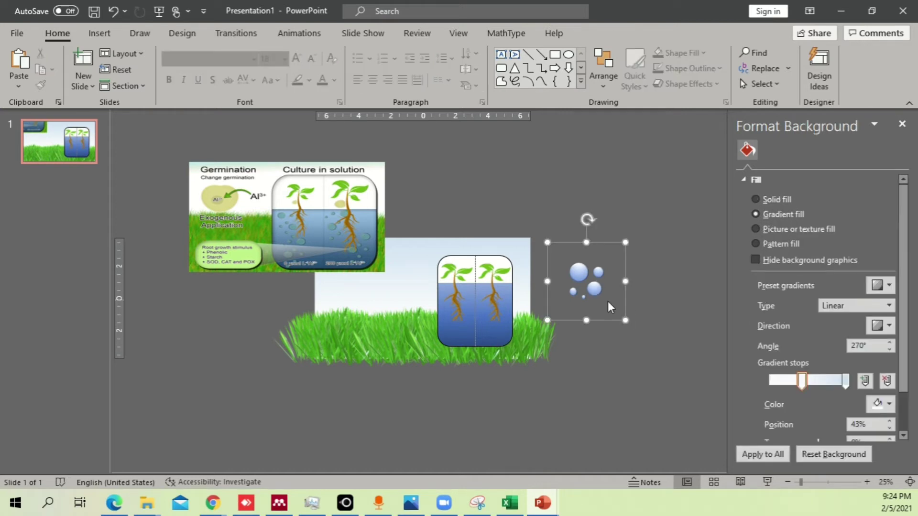
{"action": "left_click_drag", "start_coordinate": [626, 287], "coordinate": [644, 241]}
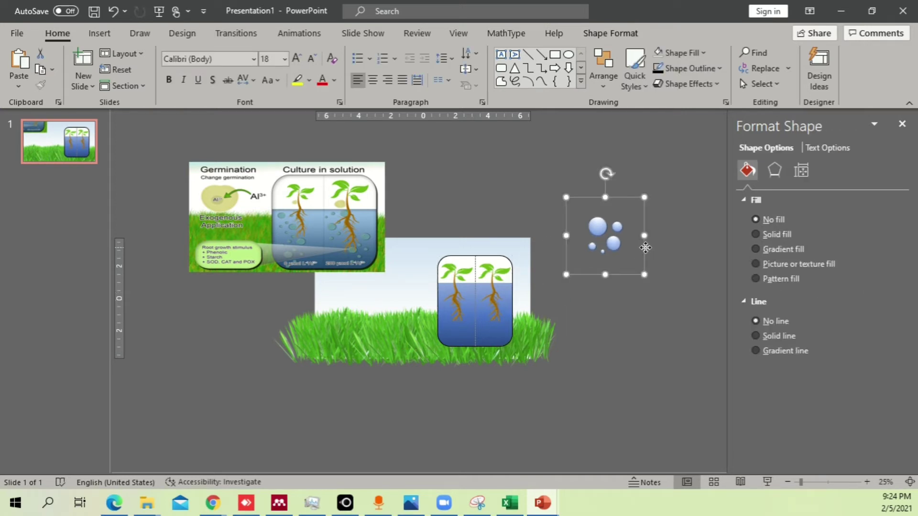
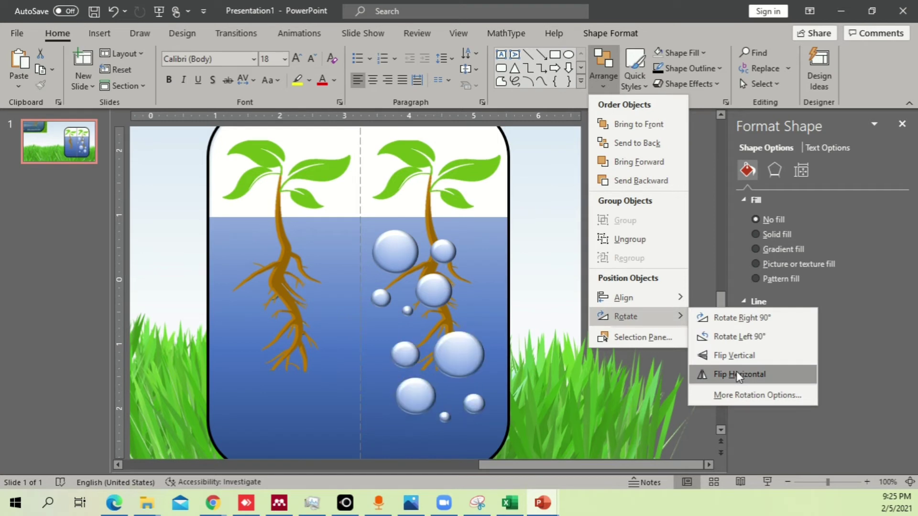
Flip the lower bubble group over the right seedling horizontally
{"action": "left_click", "coordinate": [736, 374]}
{"action": "right_click", "coordinate": [430, 216]}
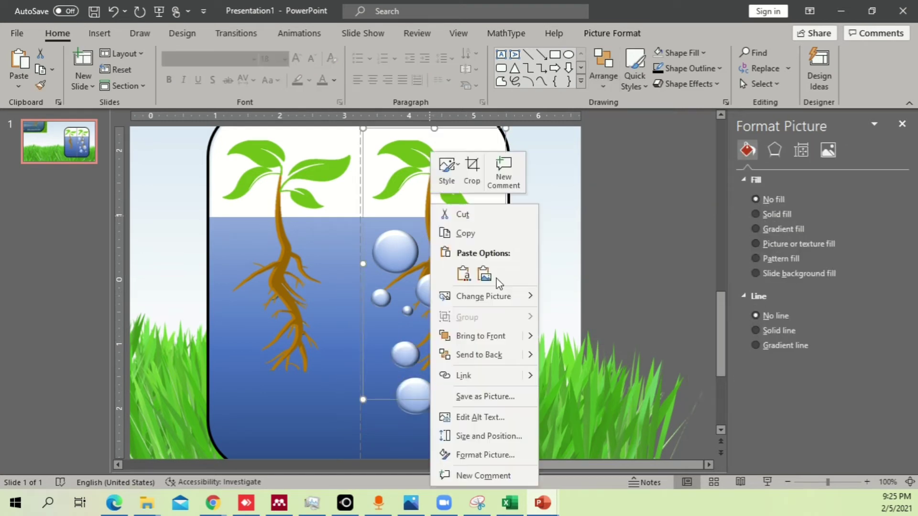
{"action": "left_click", "coordinate": [590, 281]}
Give both bubble groups a shadow with 5% transparency
{"action": "left_click", "coordinate": [444, 383]}
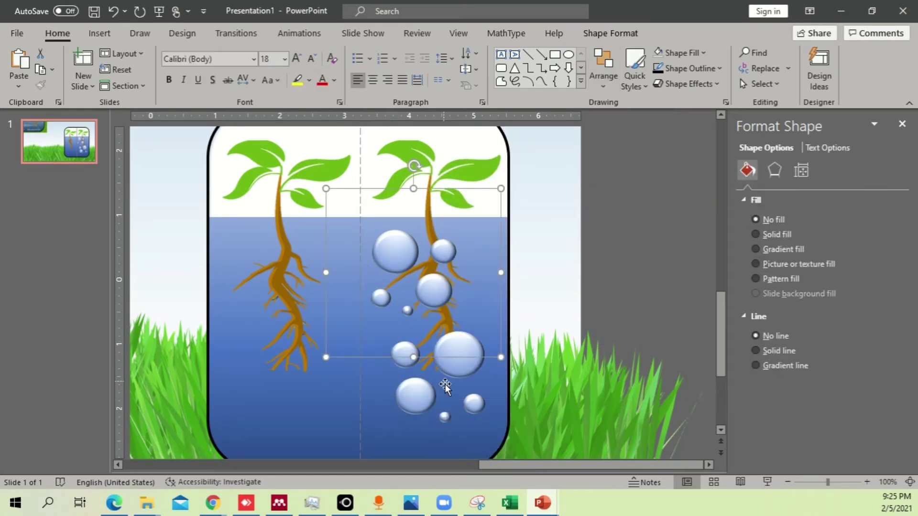
{"action": "left_click", "coordinate": [774, 170]}
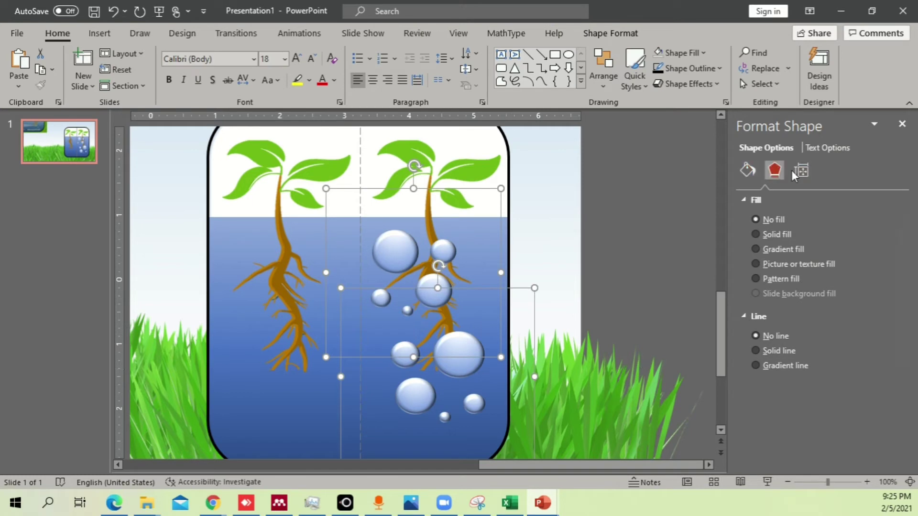
{"action": "left_click", "coordinate": [809, 168]}
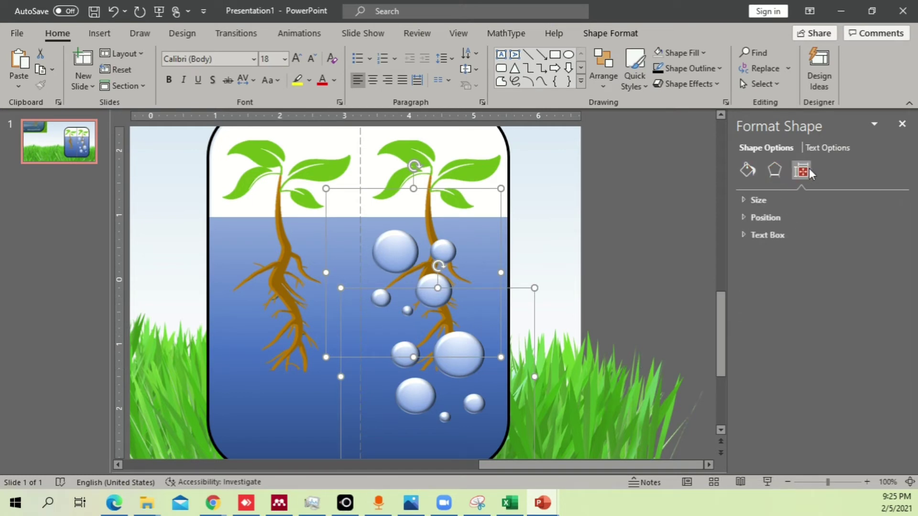
{"action": "left_click", "coordinate": [830, 148]}
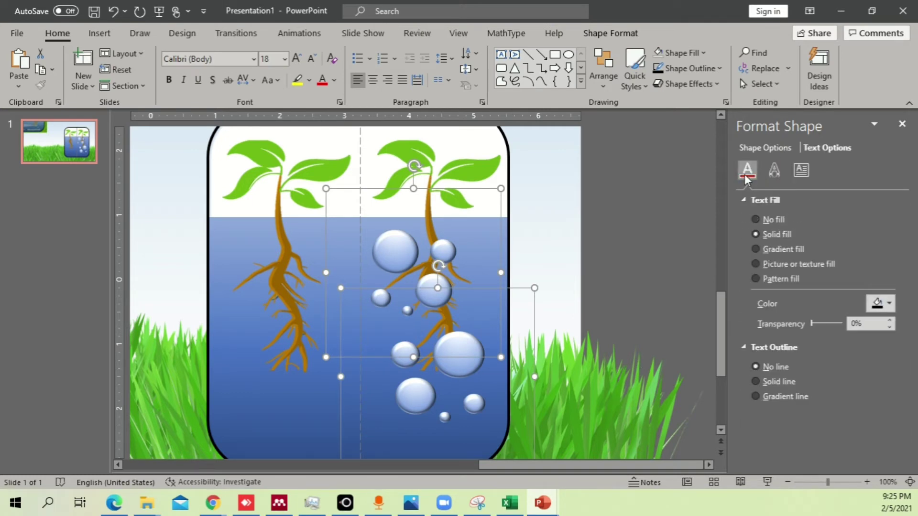
{"action": "left_click", "coordinate": [755, 149]}
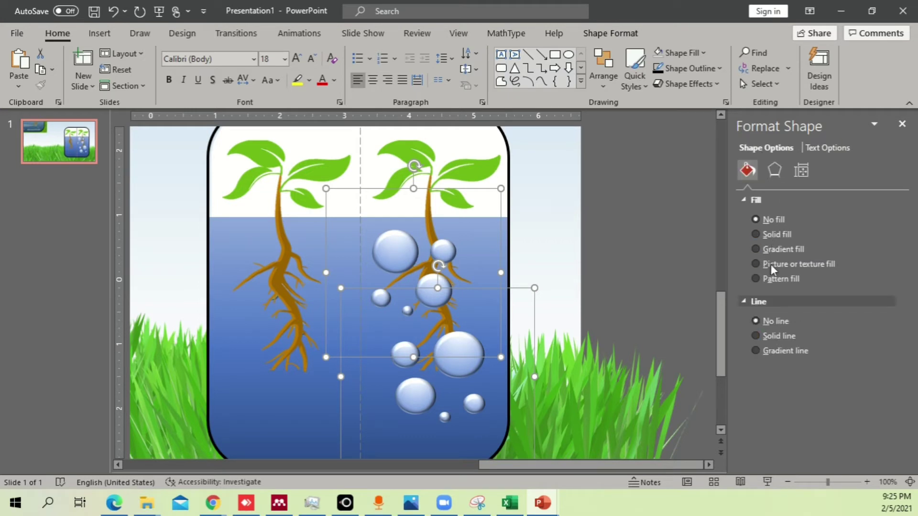
{"action": "left_click", "coordinate": [804, 172]}
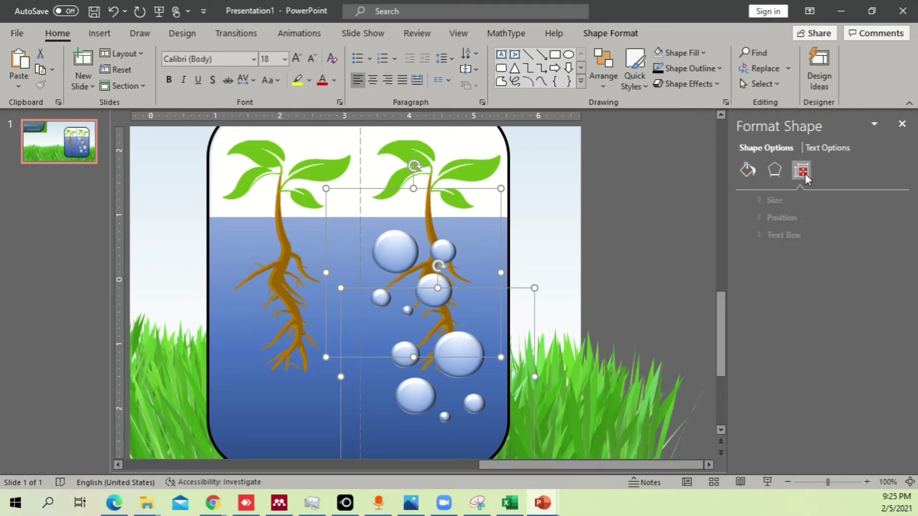
{"action": "left_click", "coordinate": [775, 170]}
{"action": "left_click", "coordinate": [775, 201]}
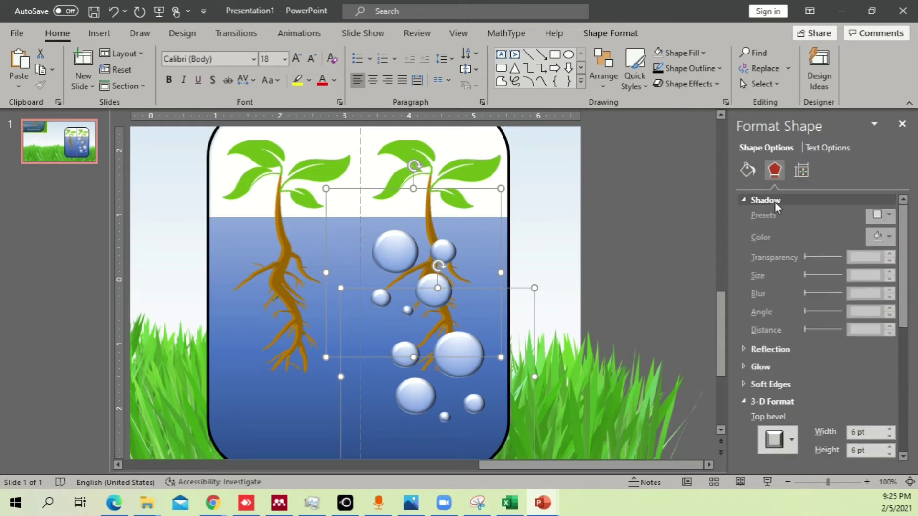
{"action": "mouse_move", "coordinate": [805, 263]}
{"action": "left_mouse_down"}
{"action": "mouse_move", "coordinate": [841, 264]}
{"action": "mouse_move", "coordinate": [807, 266]}
{"action": "left_mouse_up"}
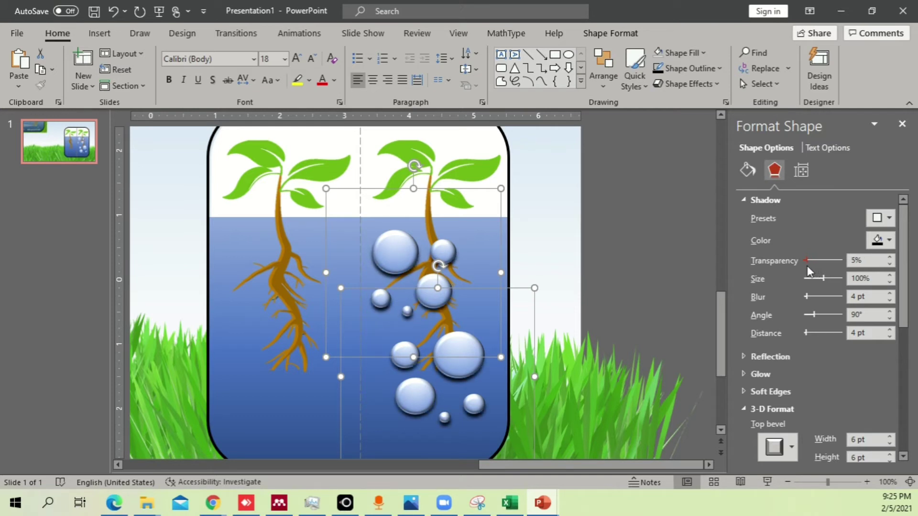
{"action": "left_click", "coordinate": [625, 250]}
Bring the right seedling picture to the front of the bubbles
{"action": "left_click", "coordinate": [469, 192]}
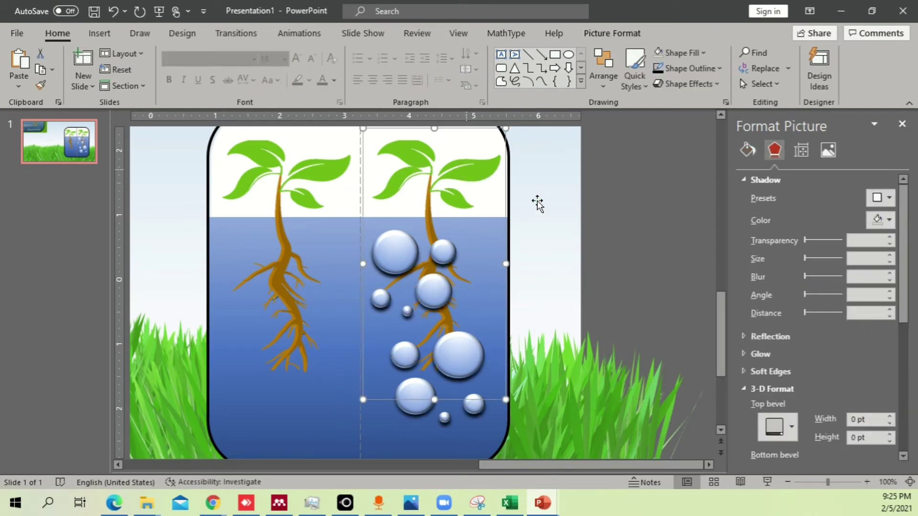
{"action": "right_click", "coordinate": [467, 172]}
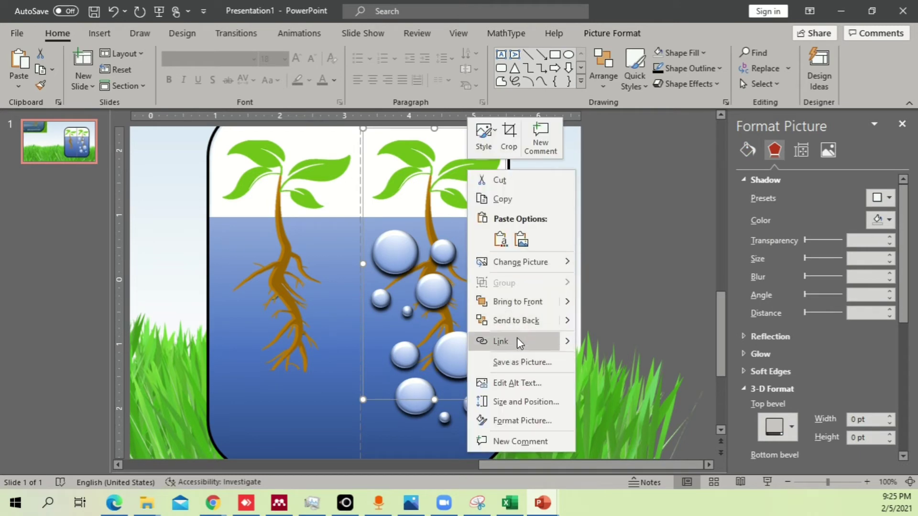
{"action": "left_click", "coordinate": [526, 302]}
{"action": "left_click", "coordinate": [616, 266]}
{"action": "scroll", "coordinate": [616, 266], "scroll_direction": "down", "scroll_amount": 2, "text": "ctrl"}
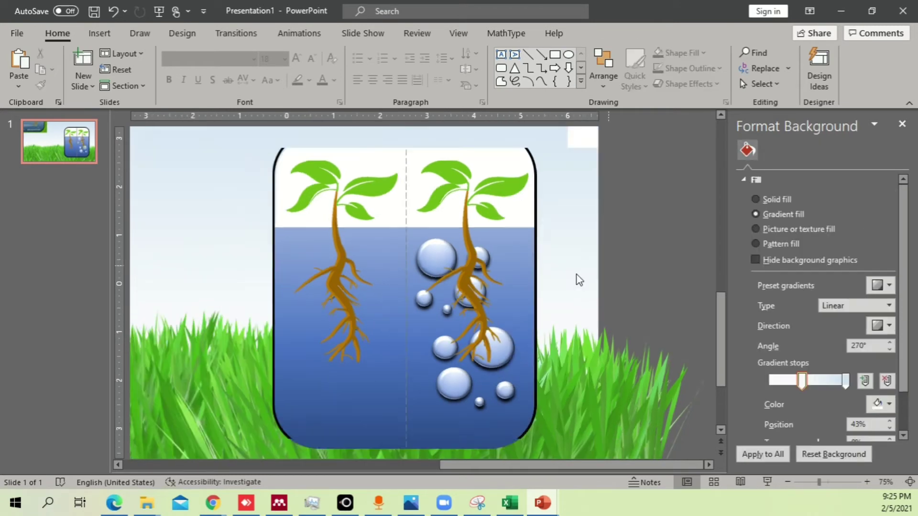
{"action": "left_click", "coordinate": [390, 209]}
{"action": "right_click", "coordinate": [391, 203]}
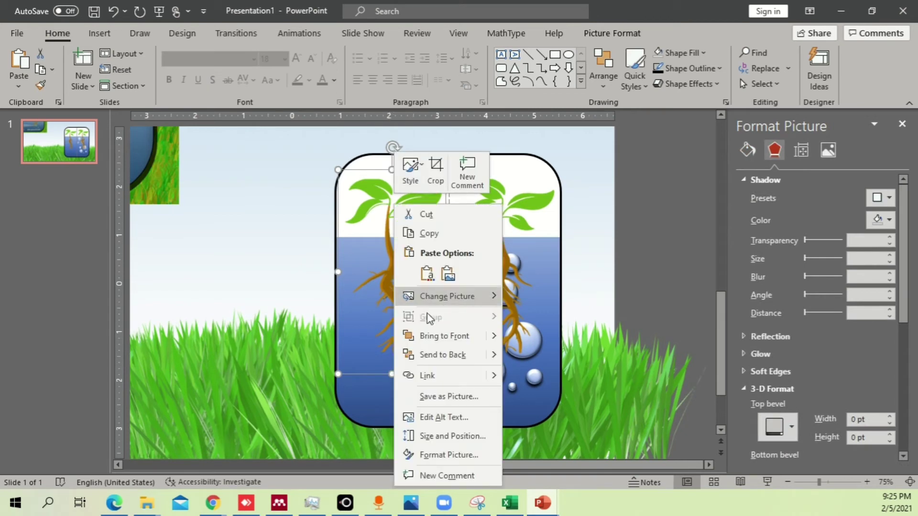
{"action": "key", "text": "Escape"}
{"action": "left_click_drag", "start_coordinate": [632, 218], "coordinate": [431, 425]}
{"action": "left_click", "coordinate": [470, 254], "text": "shift"}
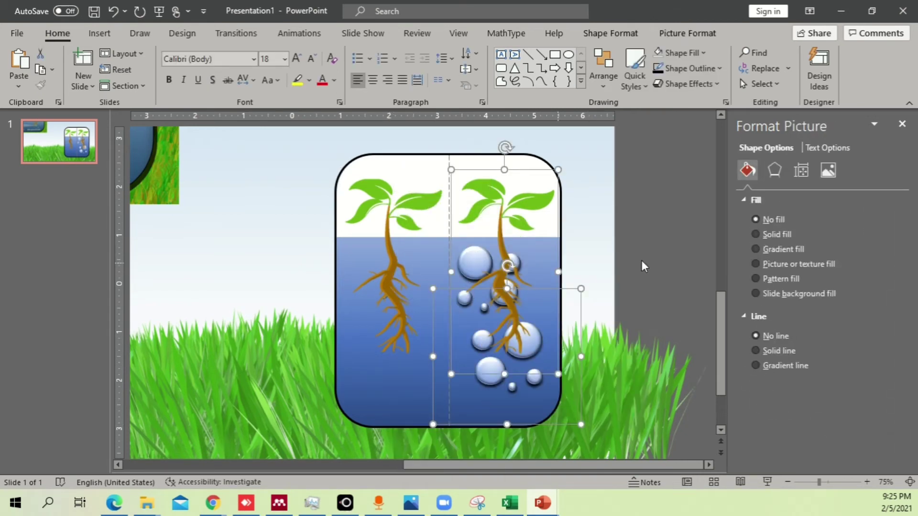
{"action": "left_click", "coordinate": [641, 260]}
Move the right seedling out beside the container and paste a picture copy of both bubble groups
{"action": "left_click", "coordinate": [503, 259]}
{"action": "key", "text": "ctrl+y"}
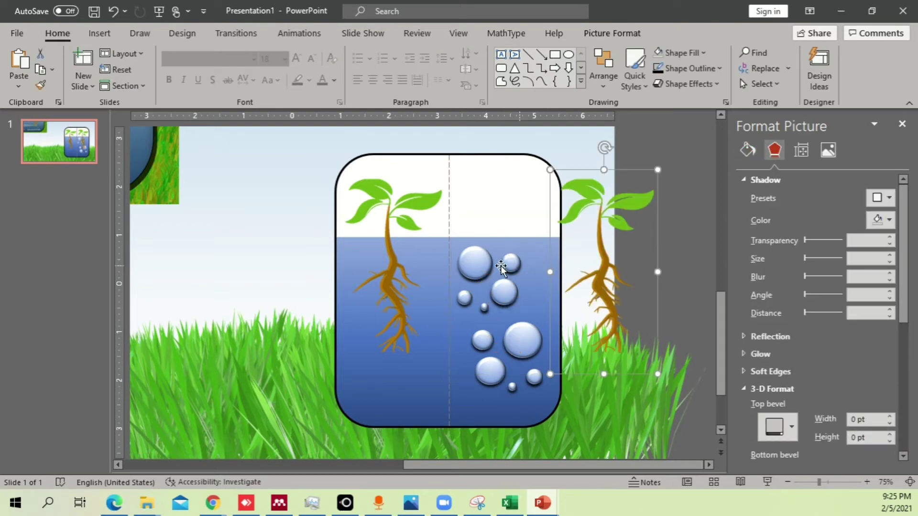
{"action": "left_click", "coordinate": [484, 267]}
{"action": "left_click", "coordinate": [497, 365], "text": "shift"}
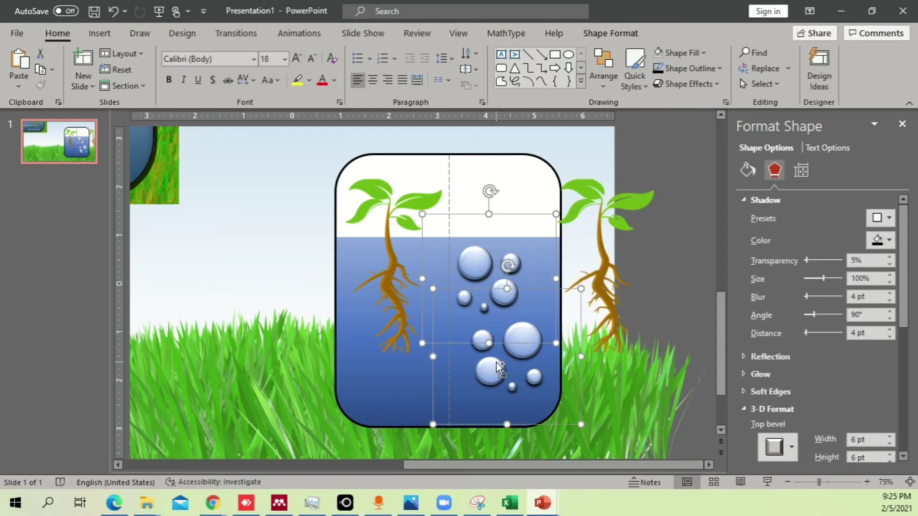
{"action": "scroll", "coordinate": [553, 308], "scroll_direction": "down", "scroll_amount": 3}
{"action": "right_click", "coordinate": [675, 199]}
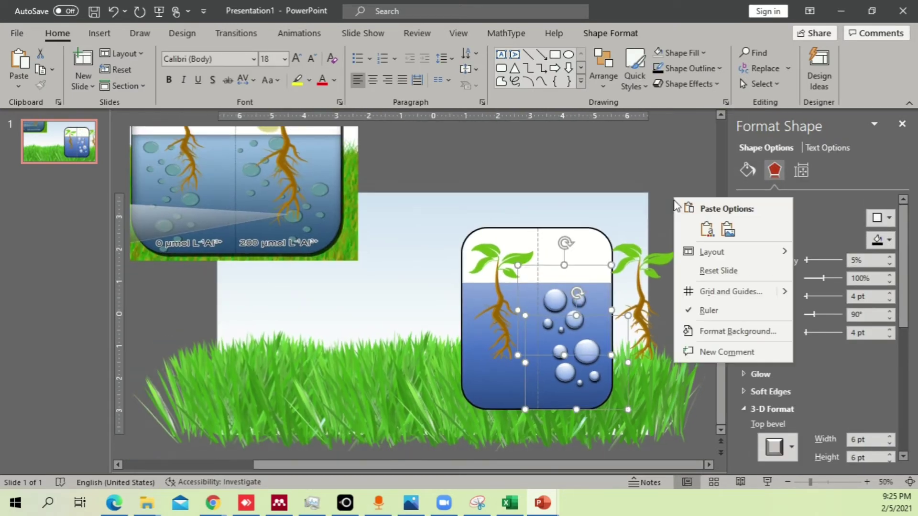
{"action": "left_click", "coordinate": [727, 231]}
Delete the two original bubble groups and move the pasted bubble picture into the right half of the solution
{"action": "left_click", "coordinate": [577, 360]}
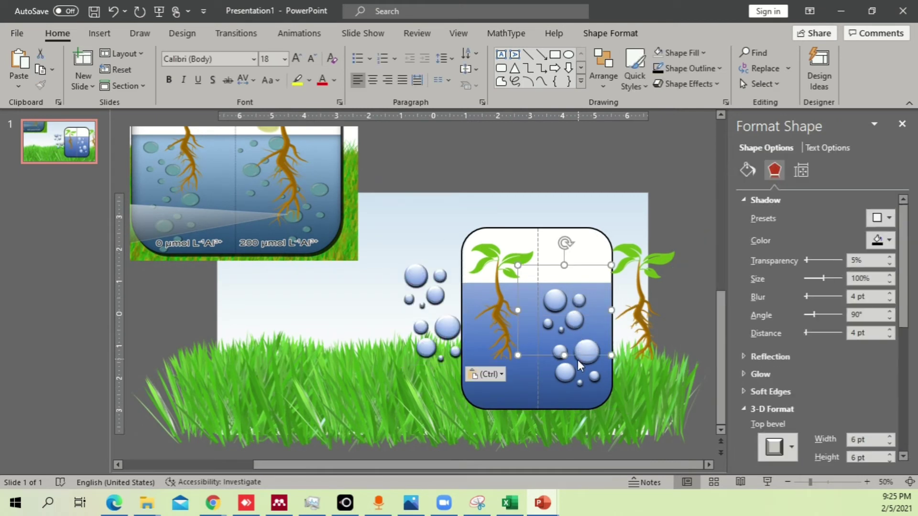
{"action": "key", "text": "Delete"}
{"action": "left_click", "coordinate": [443, 328]}
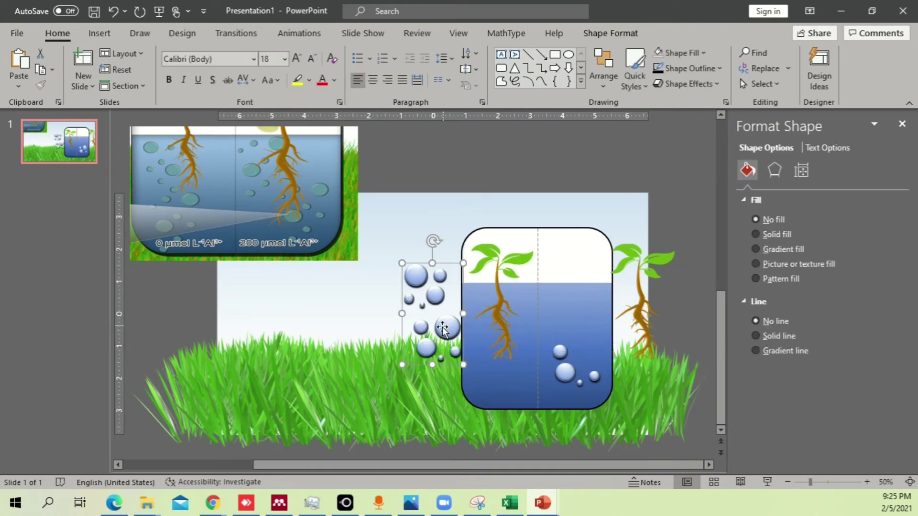
{"action": "left_click_drag", "start_coordinate": [443, 327], "coordinate": [492, 339]}
{"action": "left_click", "coordinate": [569, 372]}
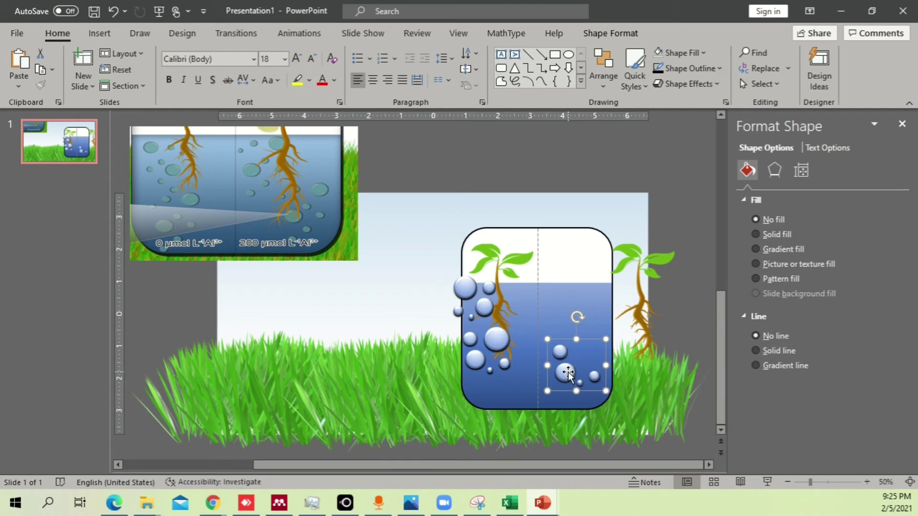
{"action": "key", "text": "Delete"}
{"action": "left_click", "coordinate": [555, 353]}
{"action": "left_click_drag", "start_coordinate": [499, 343], "coordinate": [589, 363]}
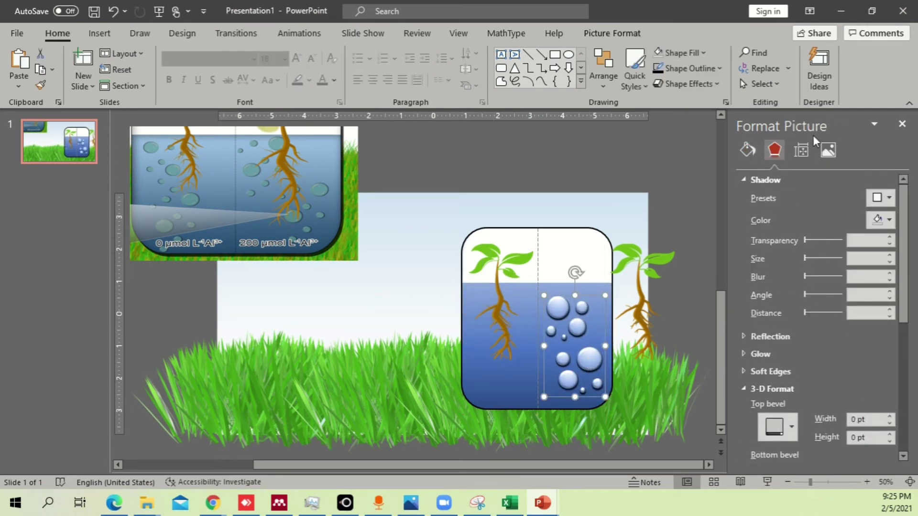
Make the bubble picture semi-transparent and move the right seedling back into the container's right half
{"action": "left_click", "coordinate": [828, 150]}
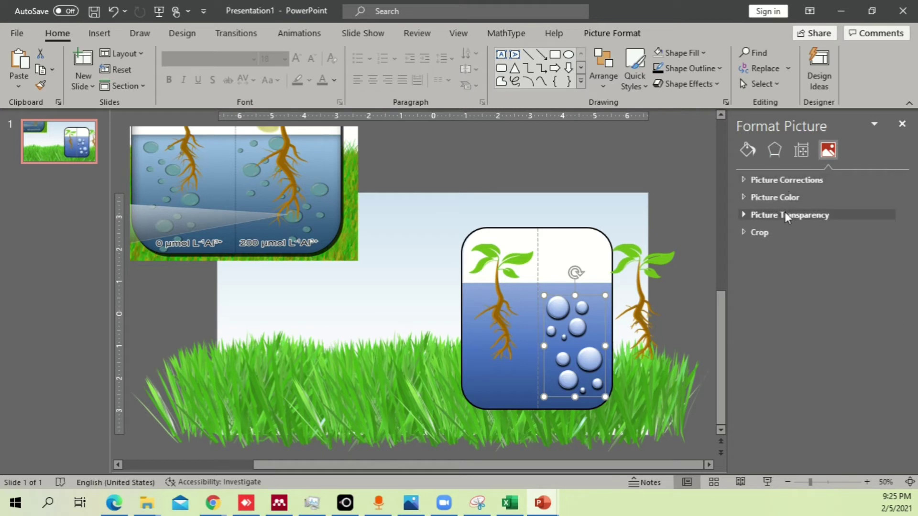
{"action": "left_click", "coordinate": [785, 214]}
{"action": "left_click_drag", "start_coordinate": [805, 253], "coordinate": [830, 259]}
{"action": "left_click_drag", "start_coordinate": [659, 272], "coordinate": [579, 268]}
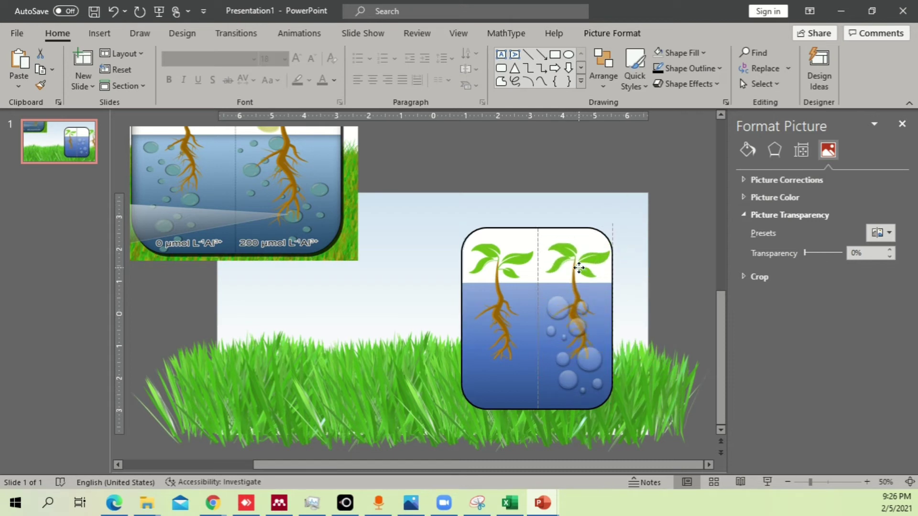
Replace the left seedling with a copy of the right seedling and bubble picture in the container's left half
{"action": "left_click", "coordinate": [503, 260]}
{"action": "key", "text": "Delete"}
{"action": "left_click", "coordinate": [581, 321]}
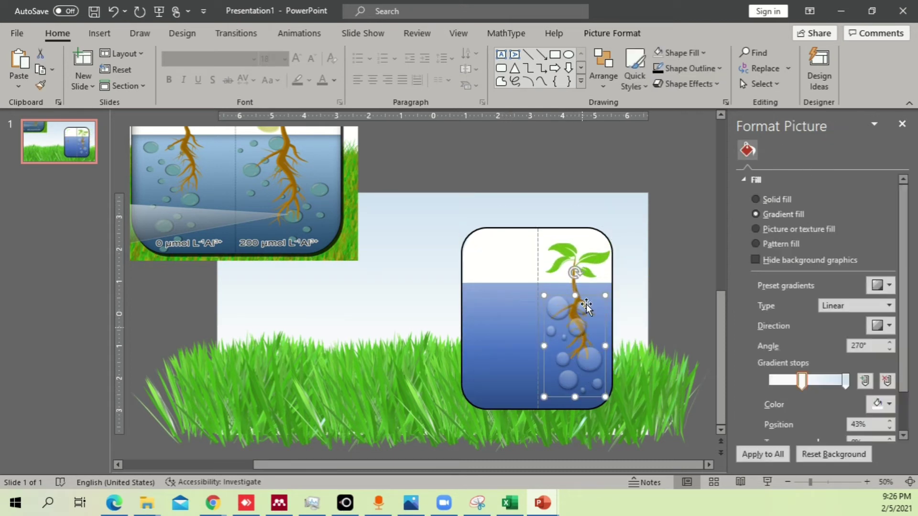
{"action": "left_click", "coordinate": [581, 273], "text": "shift"}
{"action": "left_click_drag", "start_coordinate": [581, 271], "coordinate": [512, 257]}
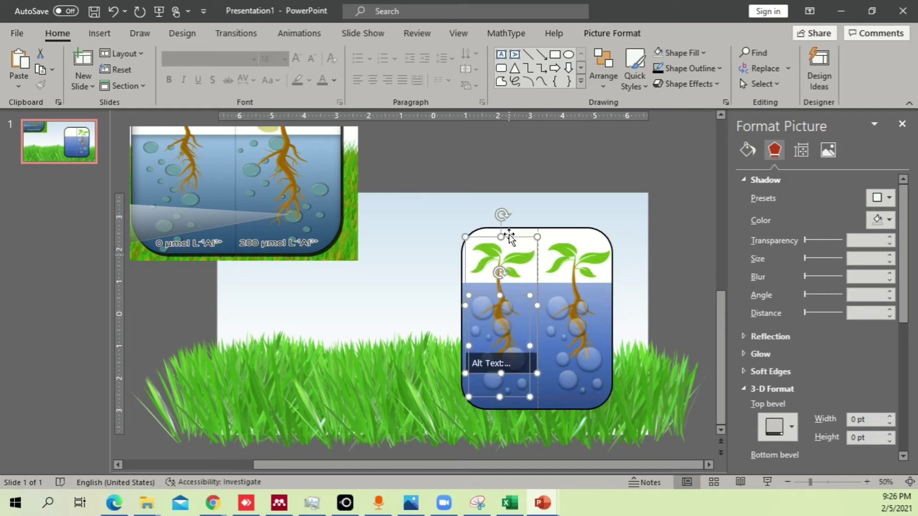
{"action": "left_click", "coordinate": [520, 158]}
Select the container with its seedlings and bubbles and move everything slightly down on the slide
{"action": "scroll", "coordinate": [526, 172], "scroll_direction": "down", "scroll_amount": 2, "text": "ctrl"}
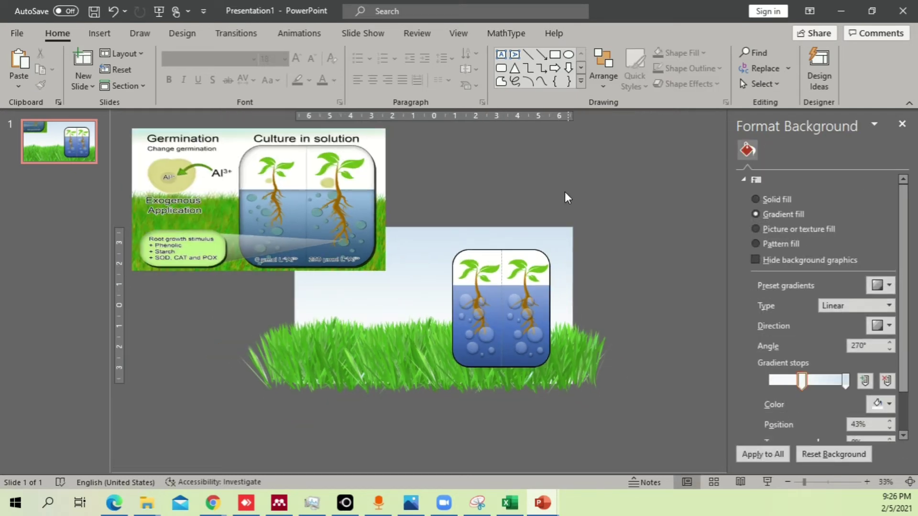
{"action": "left_click_drag", "start_coordinate": [589, 383], "coordinate": [436, 220]}
{"action": "left_click_drag", "start_coordinate": [512, 248], "coordinate": [513, 258]}
{"action": "left_click", "coordinate": [487, 193]}
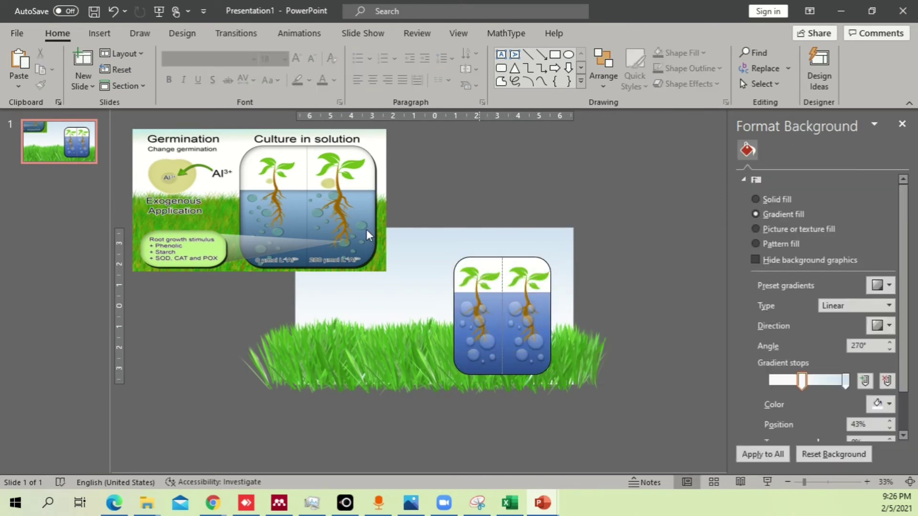
Insert a text box above the slide reading "Culture in solution"
{"action": "left_click", "coordinate": [99, 34]}
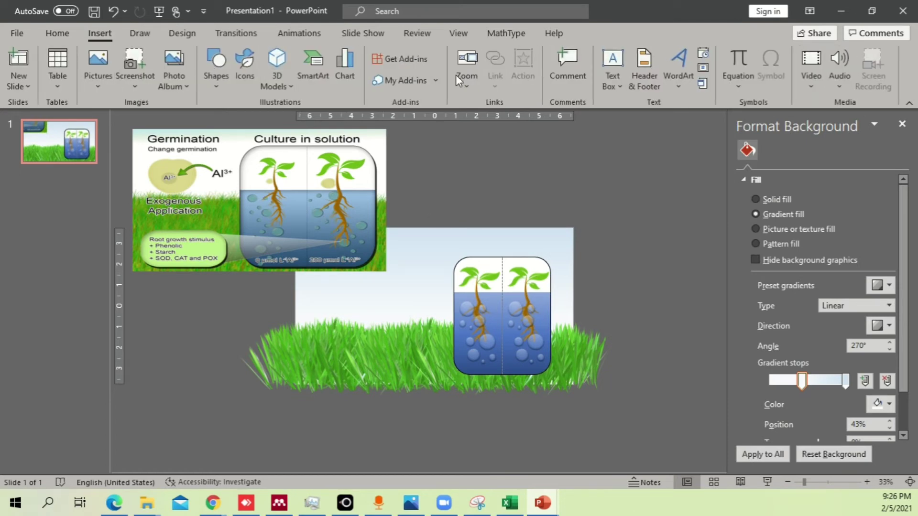
{"action": "left_click", "coordinate": [614, 73]}
{"action": "left_click", "coordinate": [472, 163]}
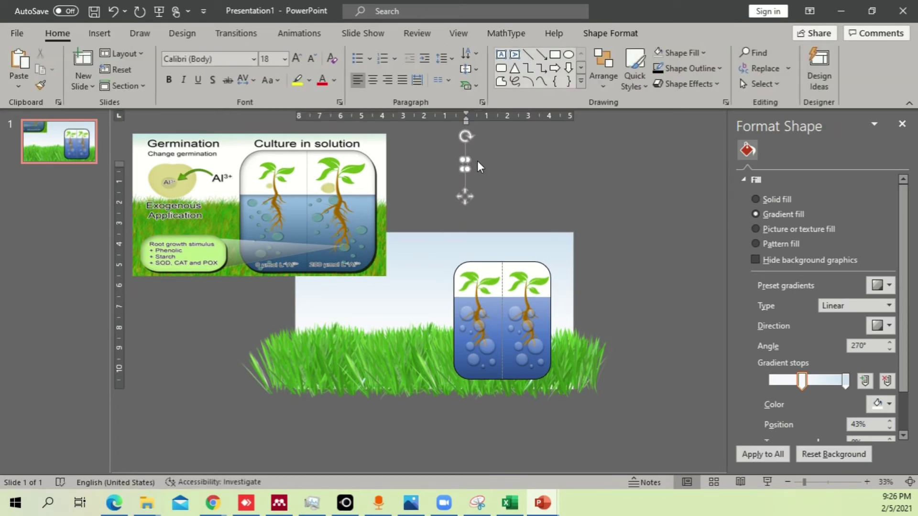
{"action": "type", "text": "Culture in"}
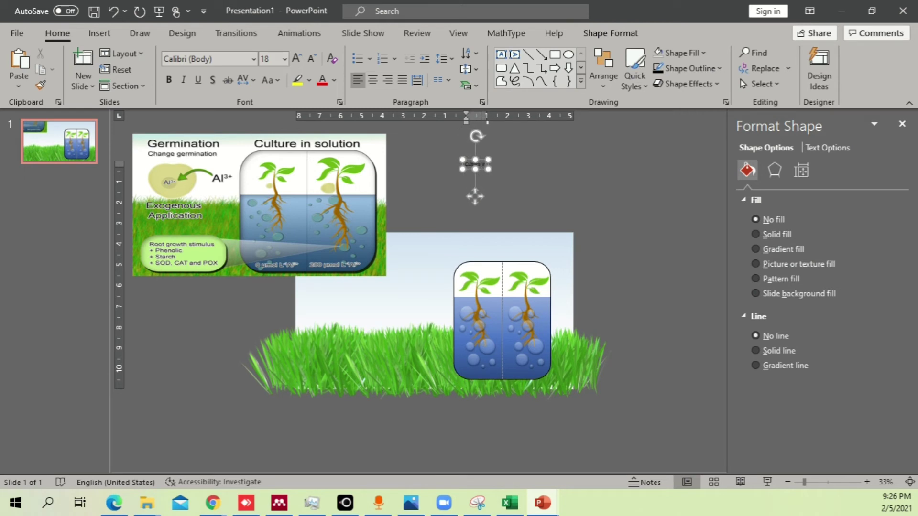
{"action": "type", "text": " solution"}
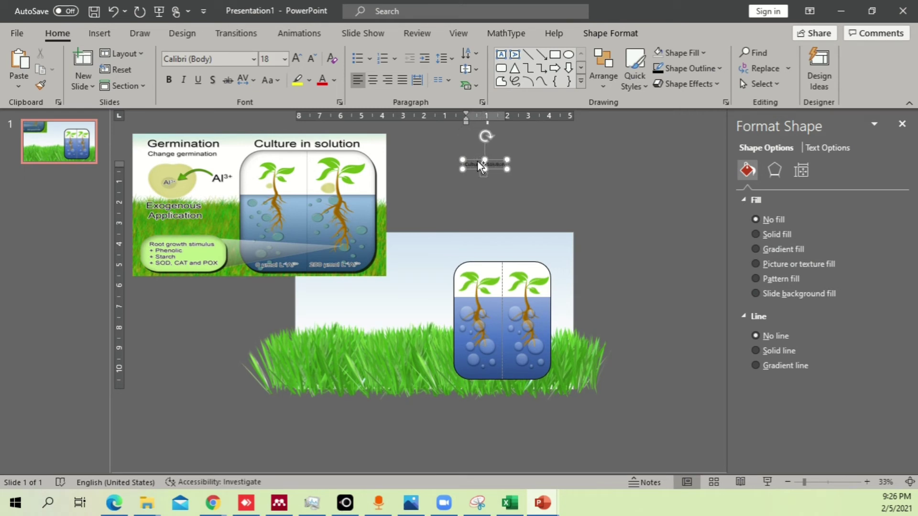
Change the font of the "Culture in solution" text box to Century Gothic
{"action": "left_click", "coordinate": [205, 59]}
{"action": "type", "text": "Century Gothic"}
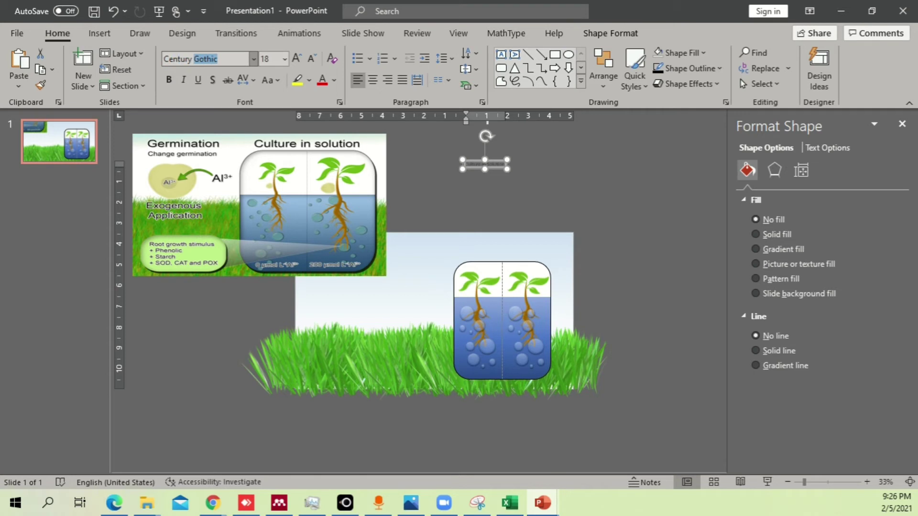
{"action": "key", "text": "Return"}
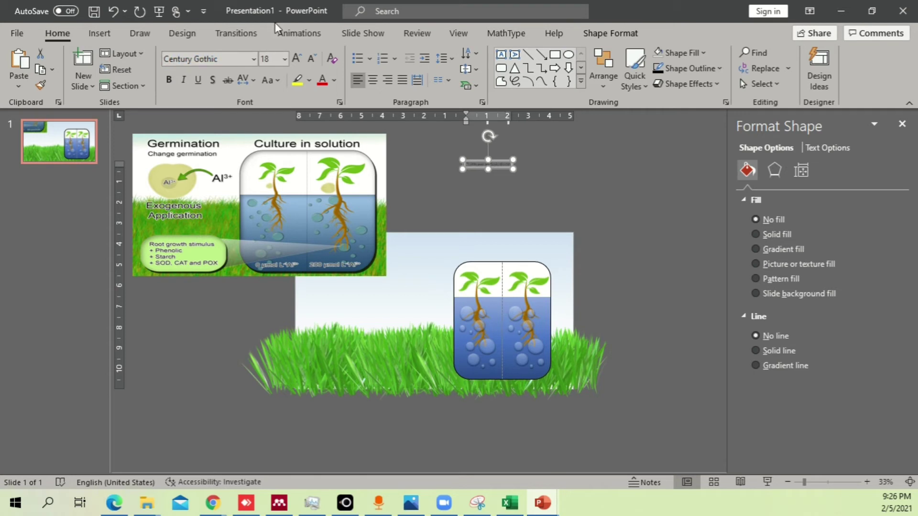